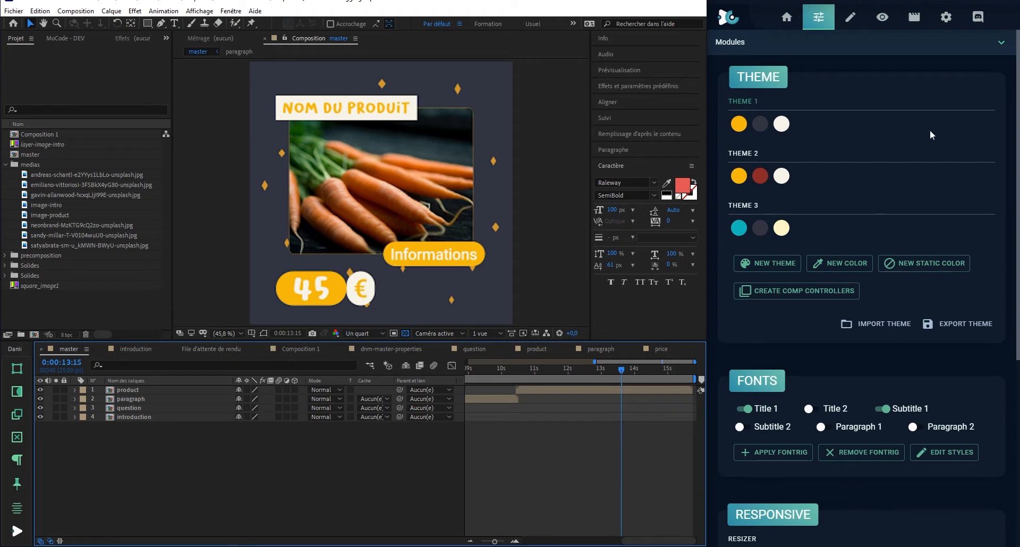
Apply Theme 2 and then Theme 3 to the master composition.
left_click(975, 156)
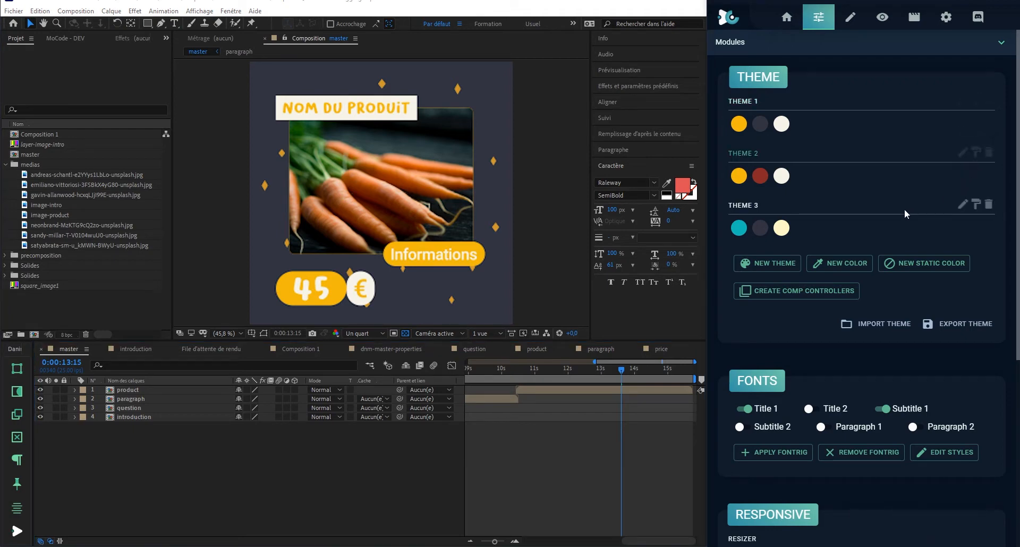
left_click(977, 206)
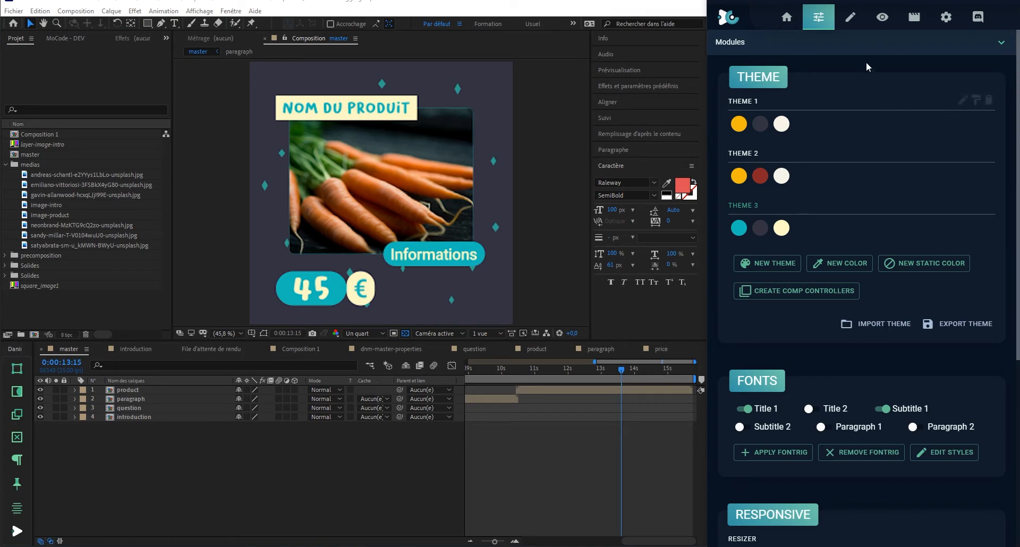
left_click(849, 25)
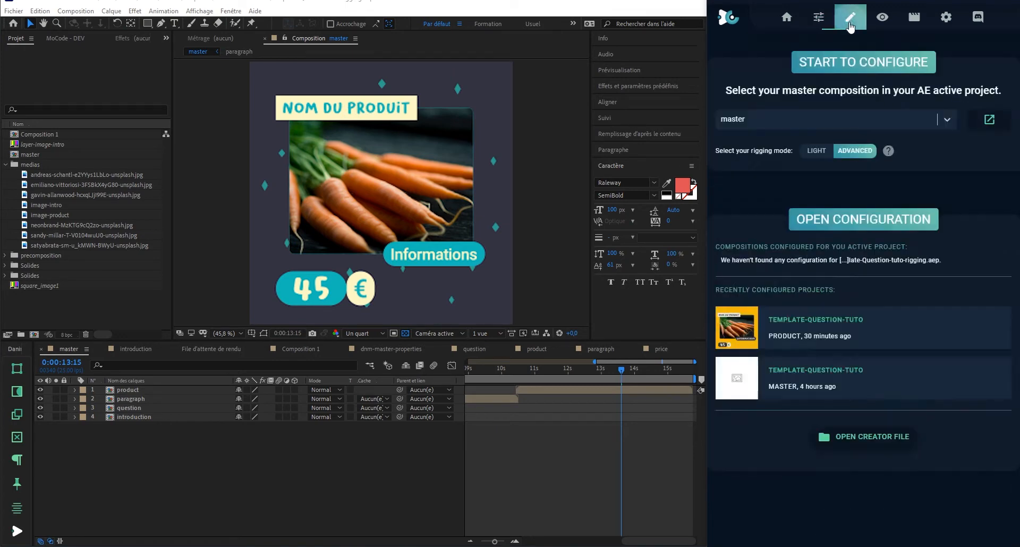
left_click(819, 17)
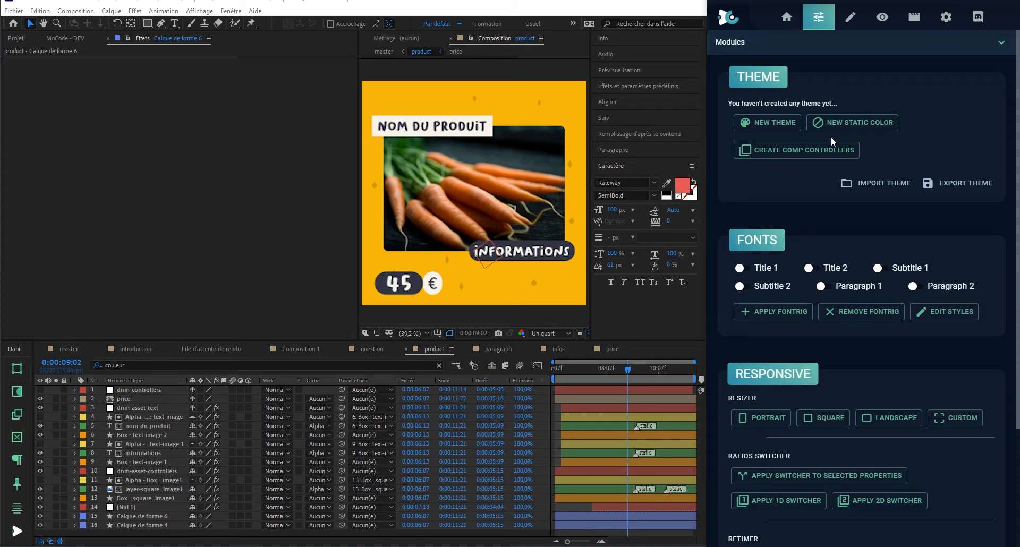
Review the chapter fields and the theme section in the product composition's configuration, and return to the modules.
left_click(854, 27)
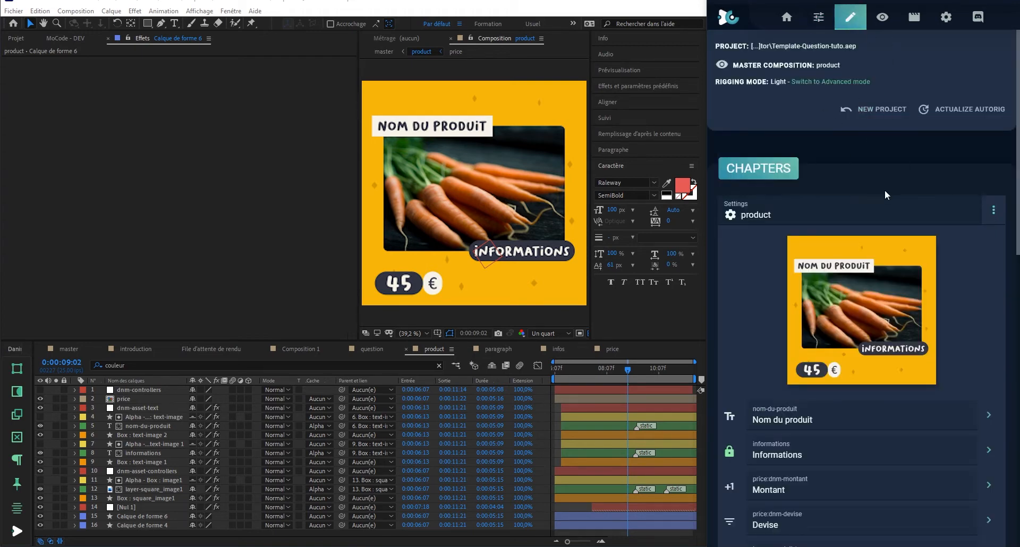
scroll(885, 190, "down", 8)
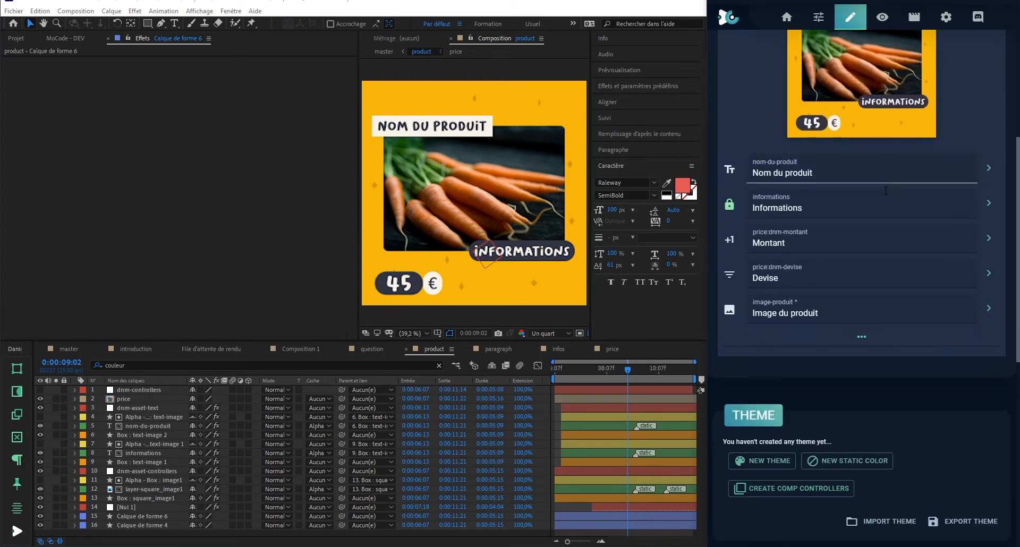
scroll(885, 190, "down", 3)
scroll(883, 290, "up", 1)
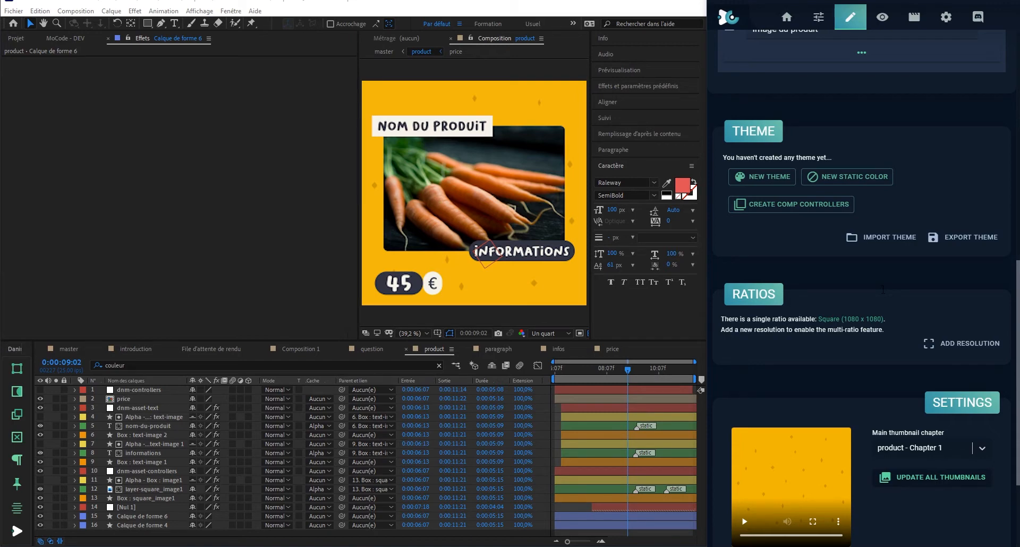
left_click(819, 17)
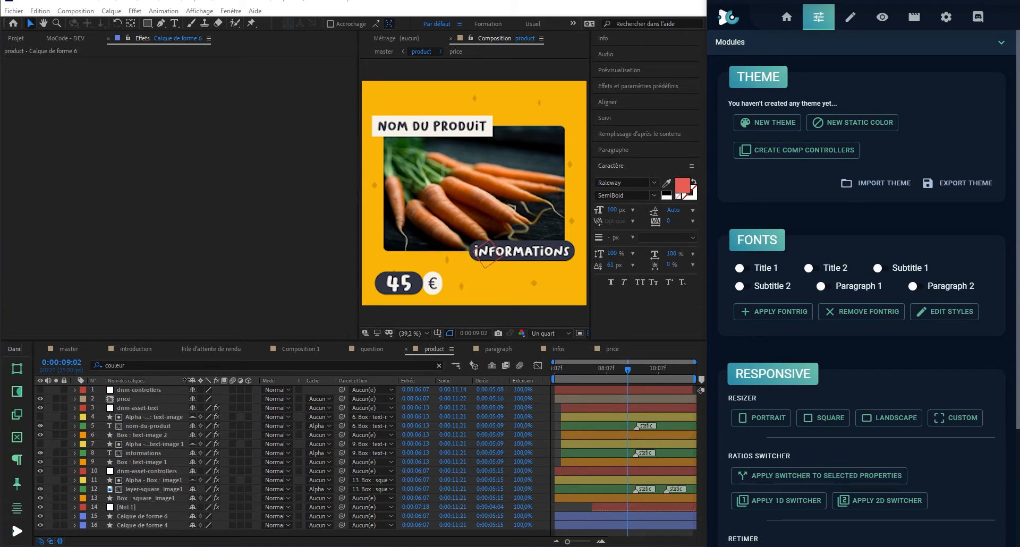
Compact the product timeline by hiding its timing columns, and reveal the "couleur" properties of all layers.
left_click_drag(187, 380, 161, 381)
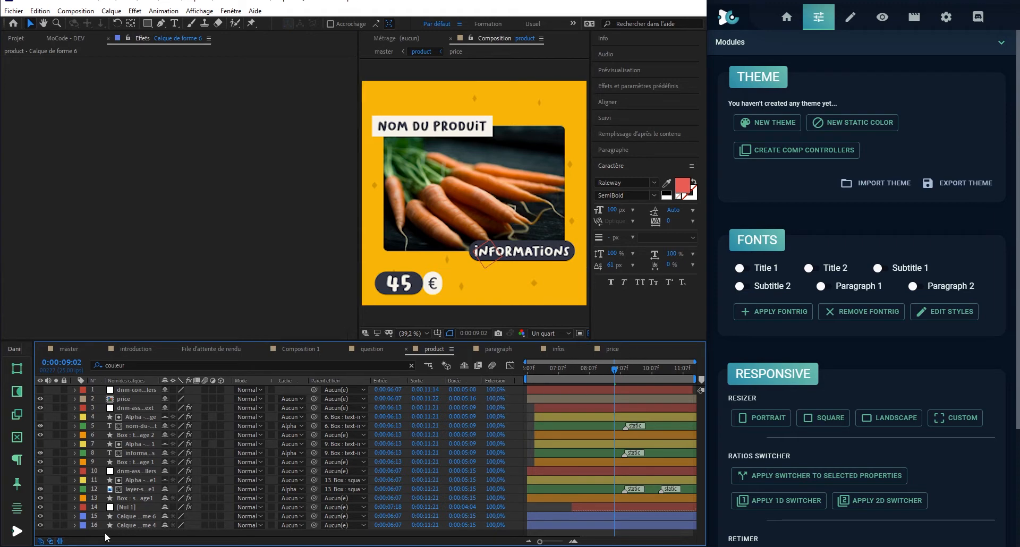
left_click(60, 541)
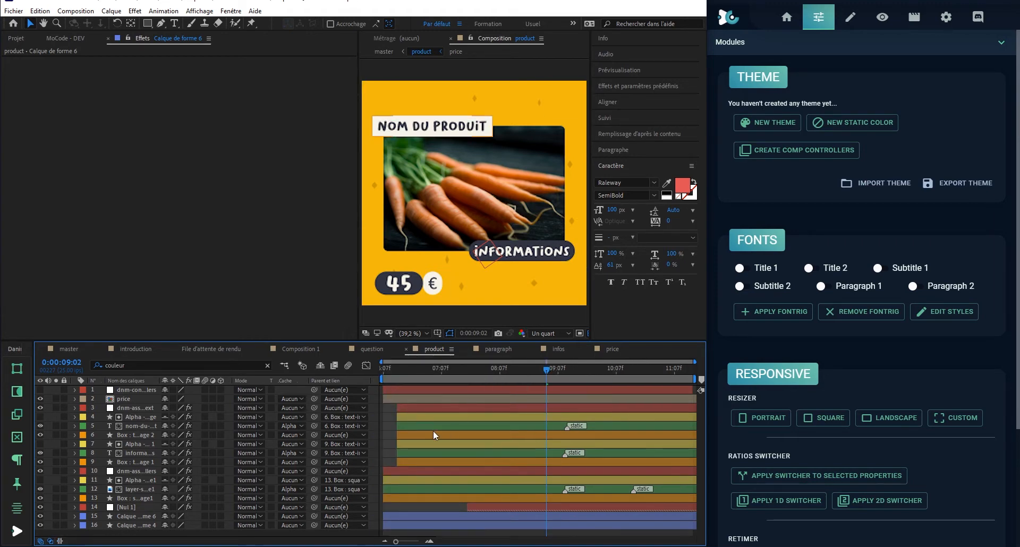
left_click(133, 418)
key("ctrl+a")
left_click(139, 365)
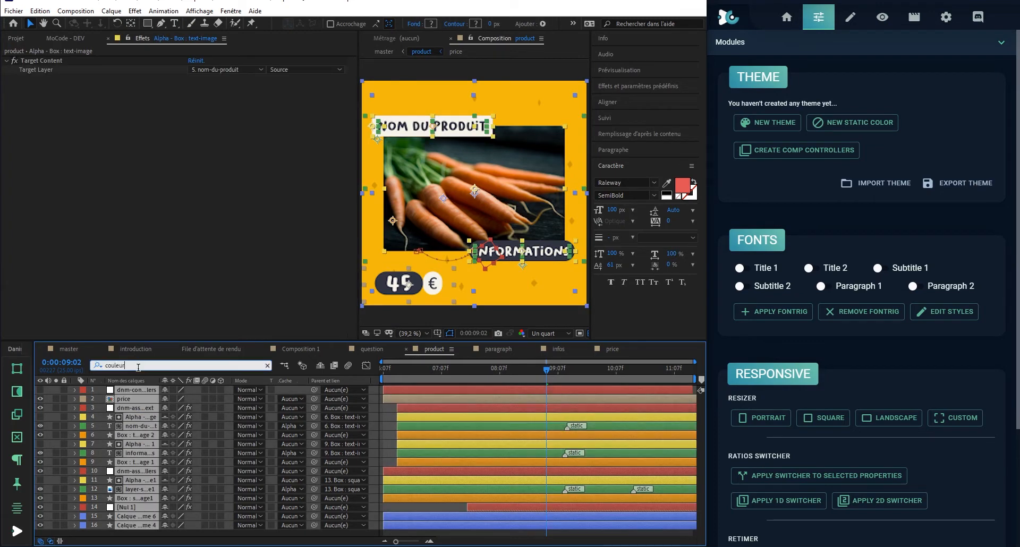
Examine the colour properties and expressions on the text and image box layers of the product composition.
scroll(353, 451, "down", 3)
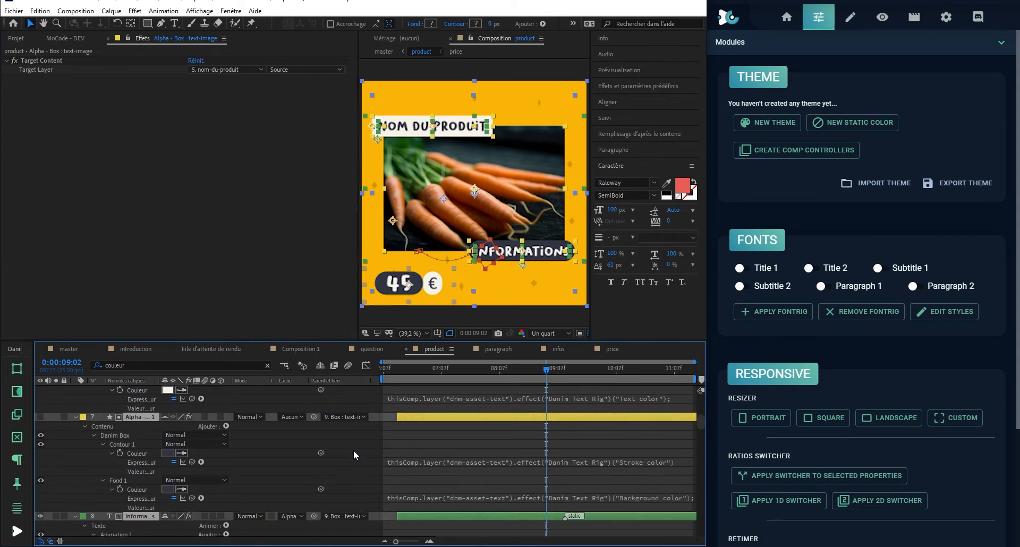
scroll(353, 450, "up", 4)
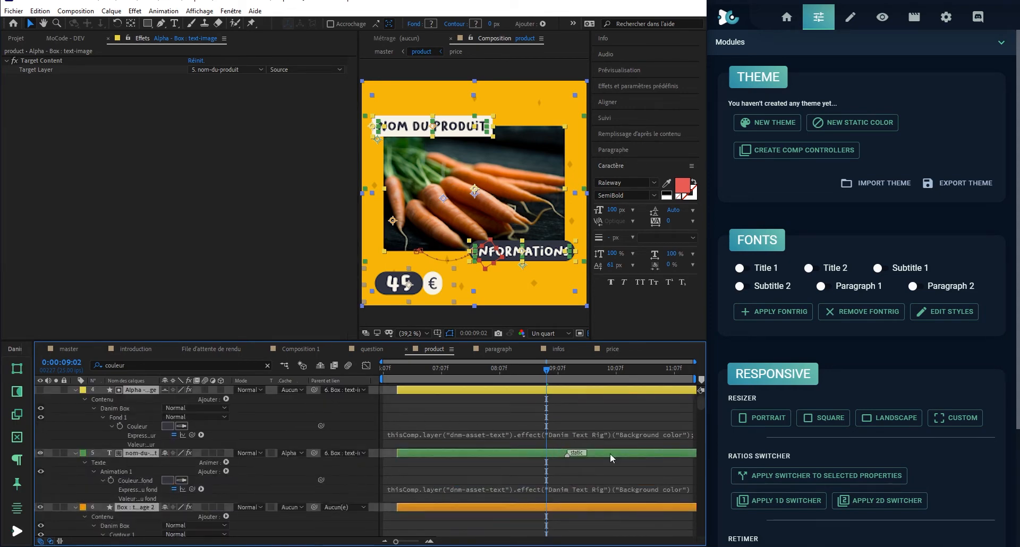
left_click(225, 474)
scroll(225, 477, "down", 10)
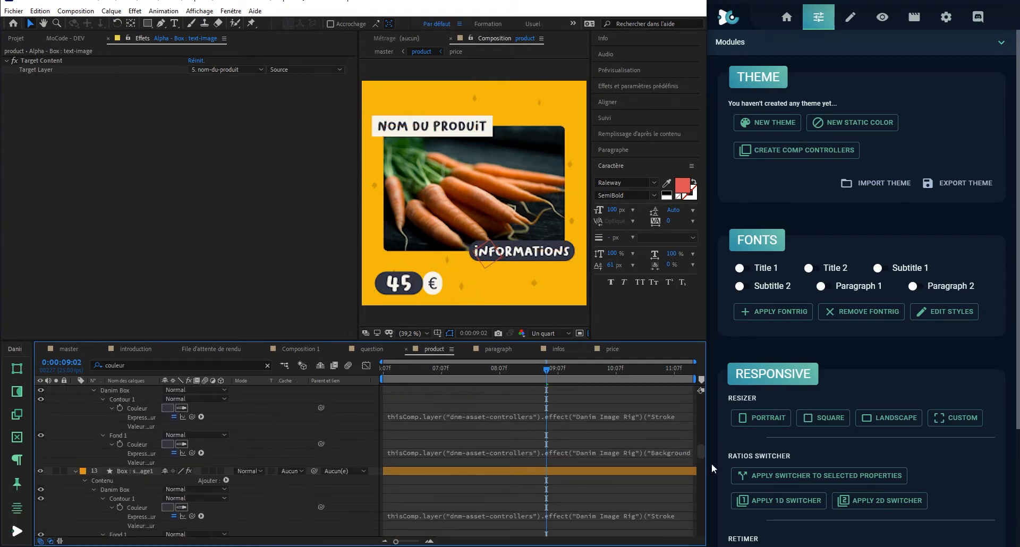
left_click_drag(701, 454, 697, 477)
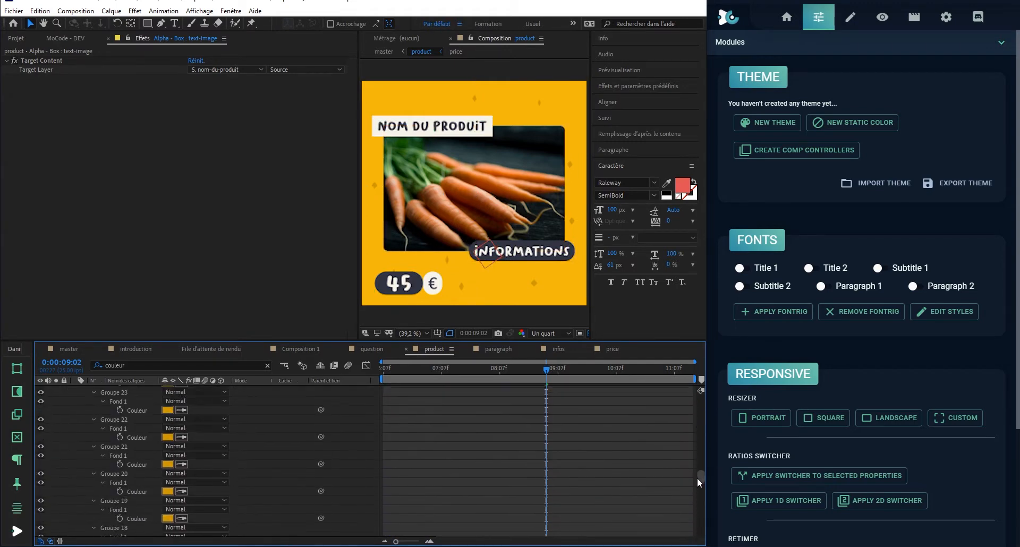
Inspect the fill colours of the groups in Calque de forme 6, leaving the colour unchanged.
left_click_drag(86, 392, 161, 528)
scroll(201, 438, "down", 3)
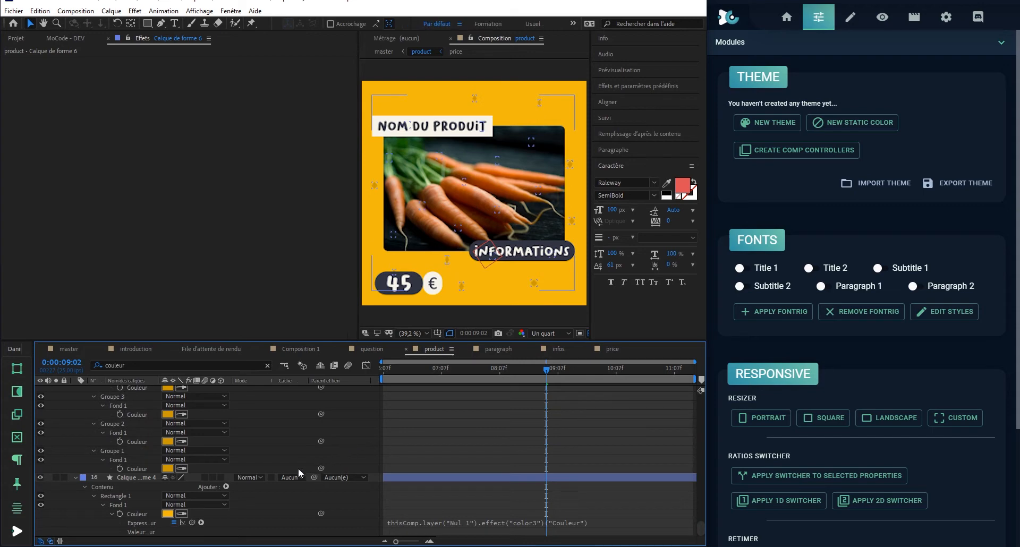
left_click(168, 442)
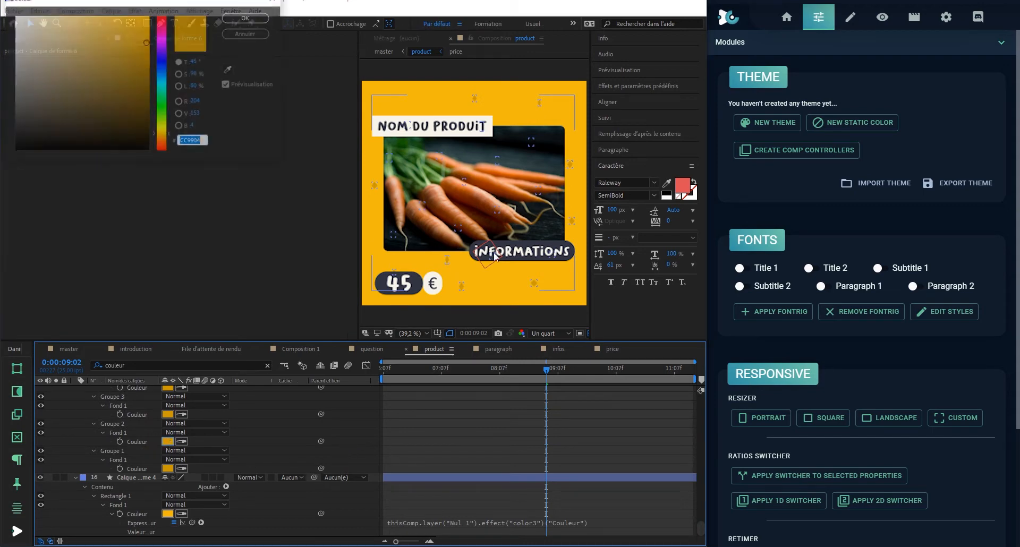
left_click(30, 86)
left_click(234, 36)
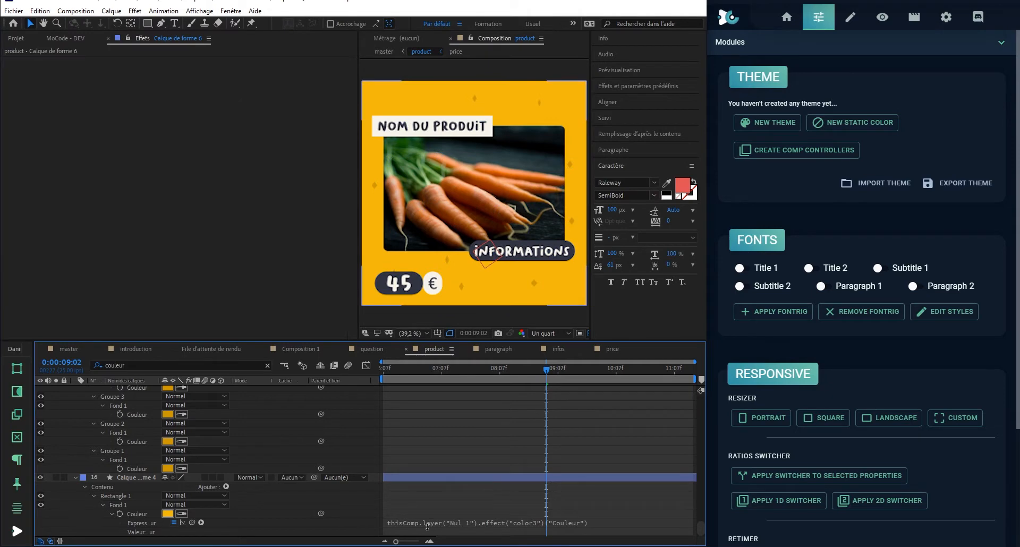
left_click(137, 469)
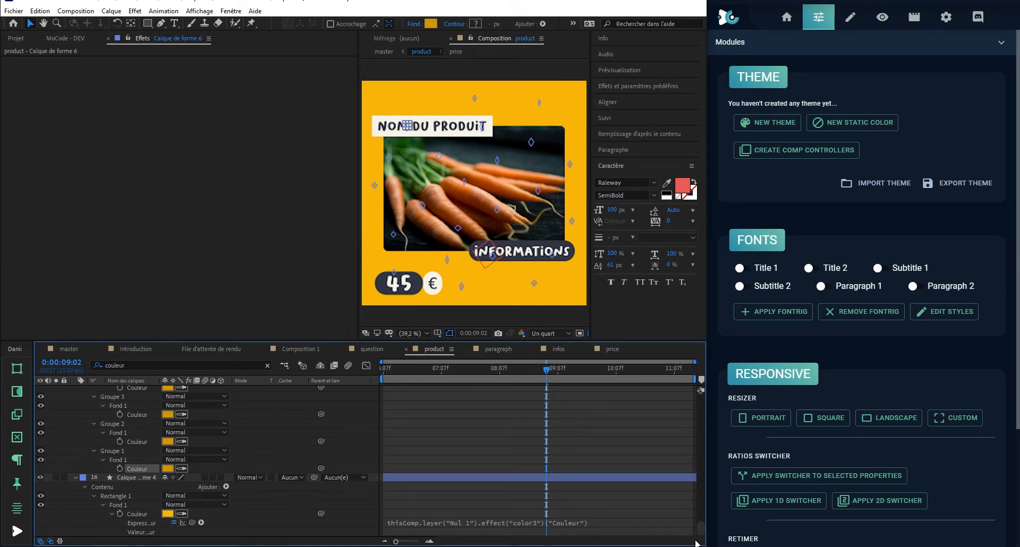
Collapse all layers of the product composition and clear the "couleur" filter.
left_click_drag(698, 538, 691, 402)
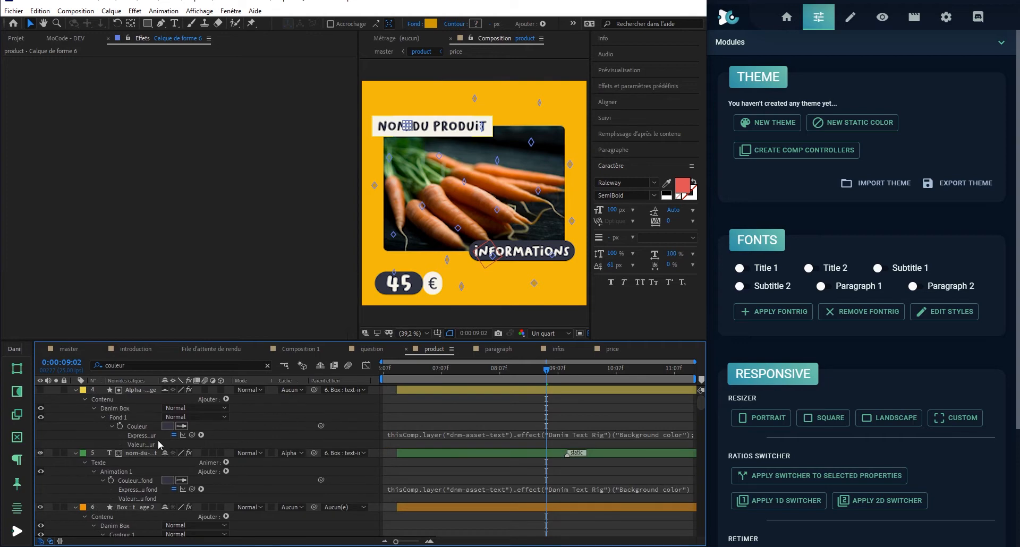
left_click(132, 399)
left_click(132, 391)
key("ctrl+a")
left_click(76, 391)
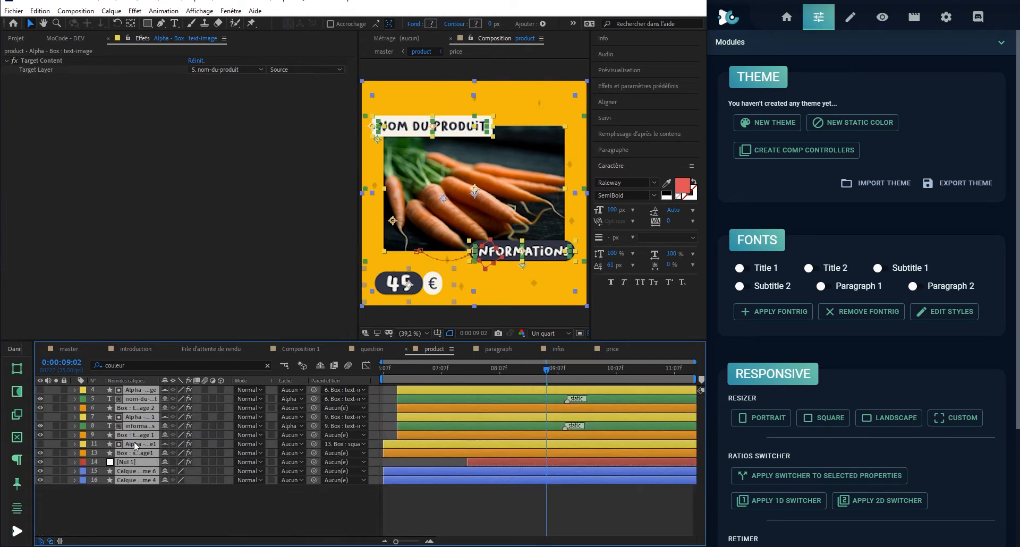
left_click(159, 511)
left_click(268, 367)
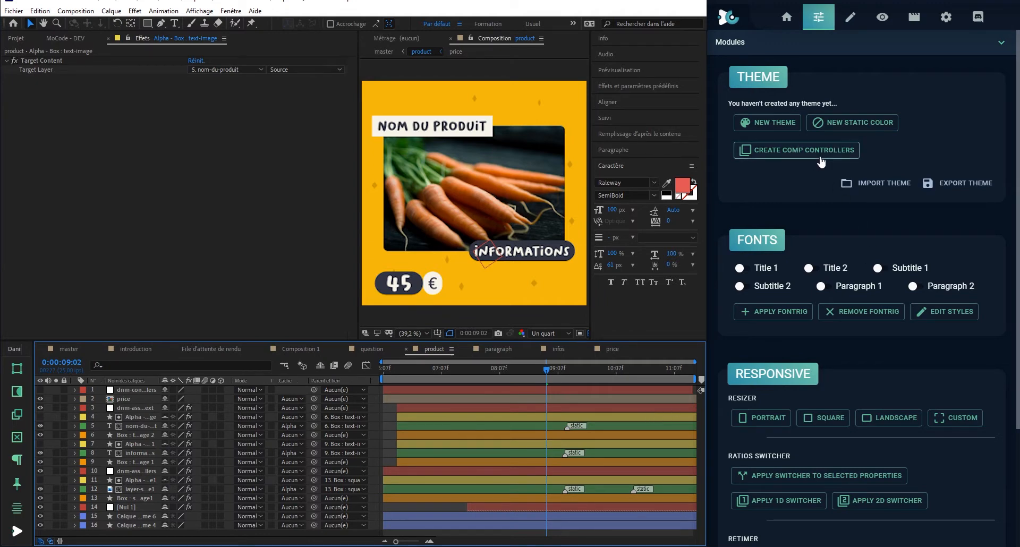
Create comp colour controllers for the whole product composition with no layer selected, and widen the layer name column.
left_click(139, 417)
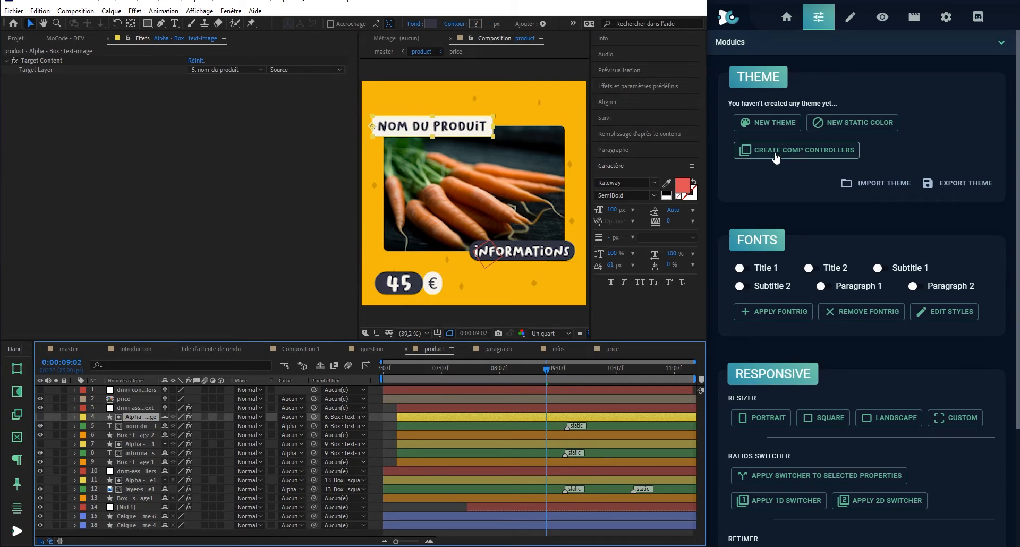
left_click(448, 386)
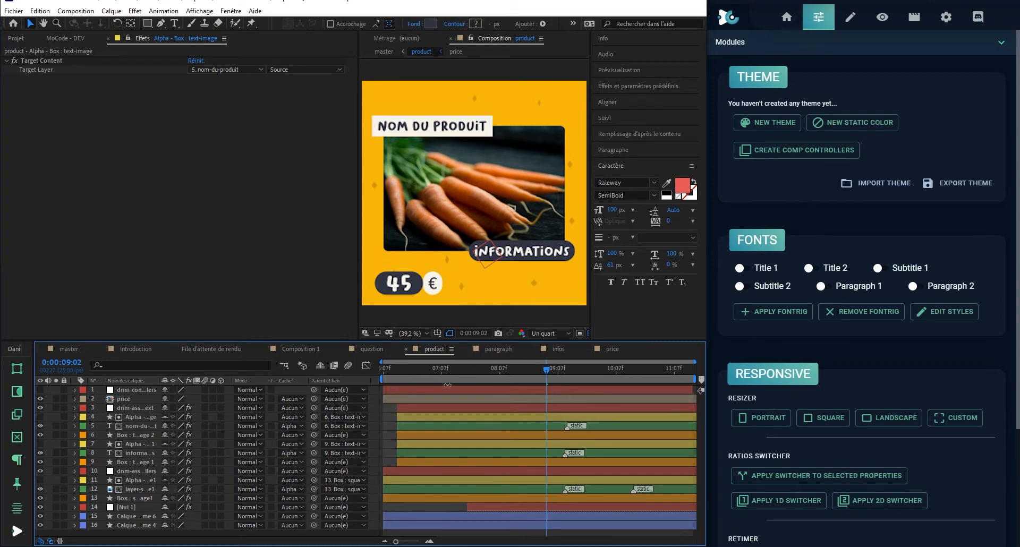
left_click(796, 151)
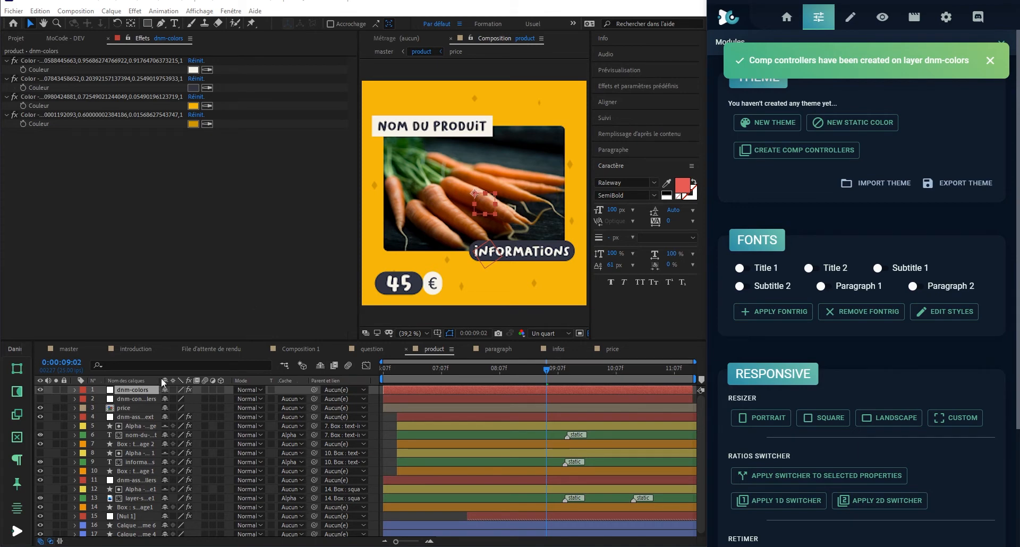
left_click_drag(161, 381, 250, 363)
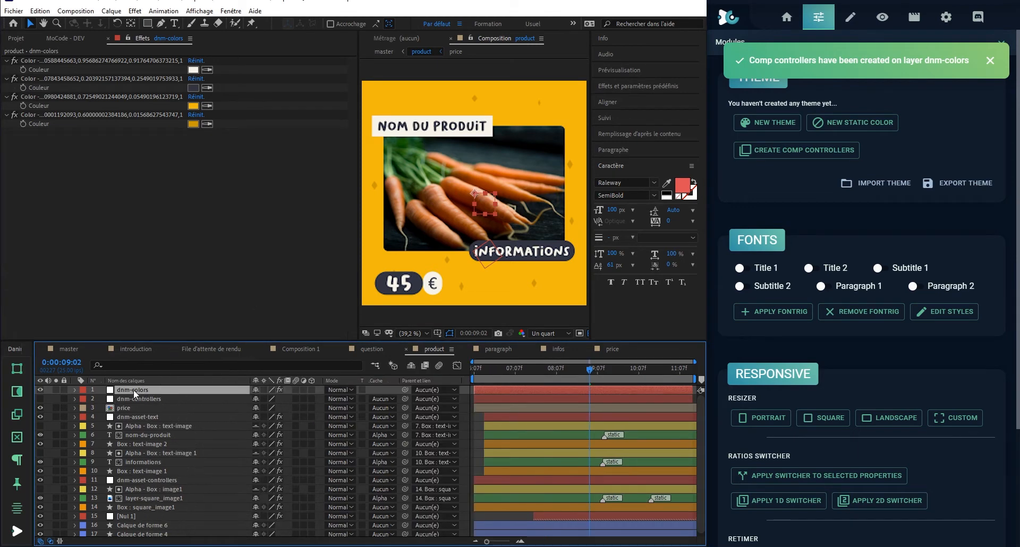
left_click(80, 116)
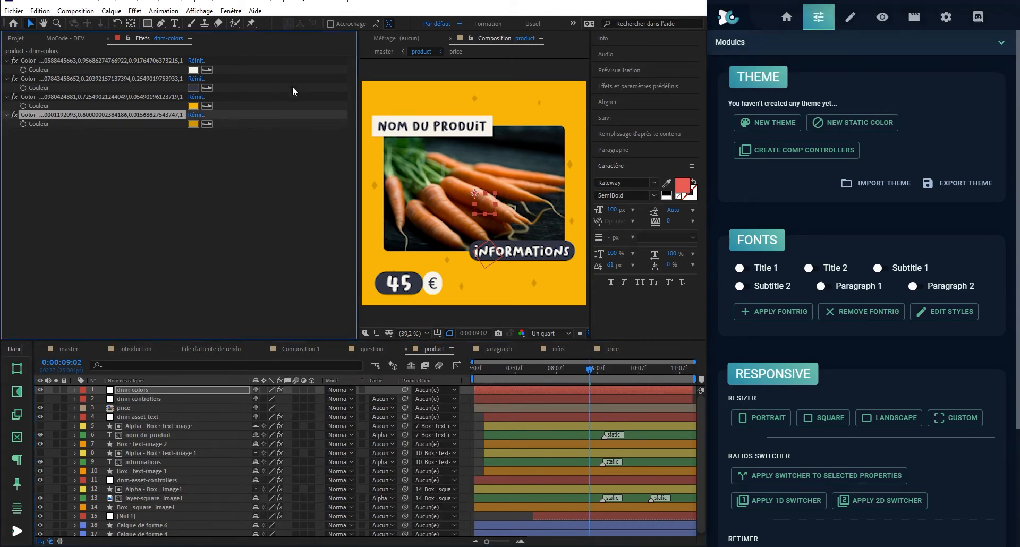
left_click(111, 60)
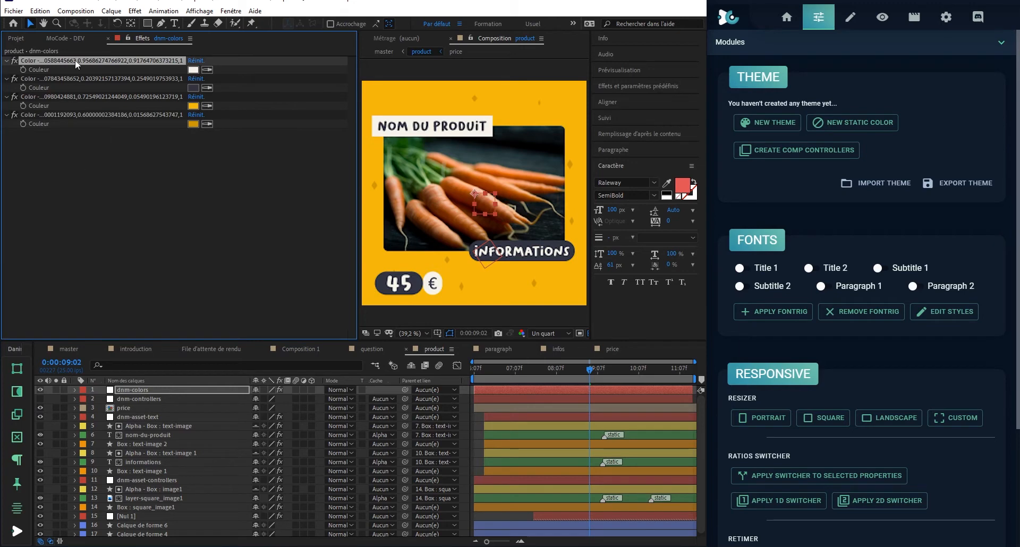
key("Return")
left_click(33, 61)
left_click_drag(27, 61, 210, 67)
left_click(28, 61)
left_click(199, 155)
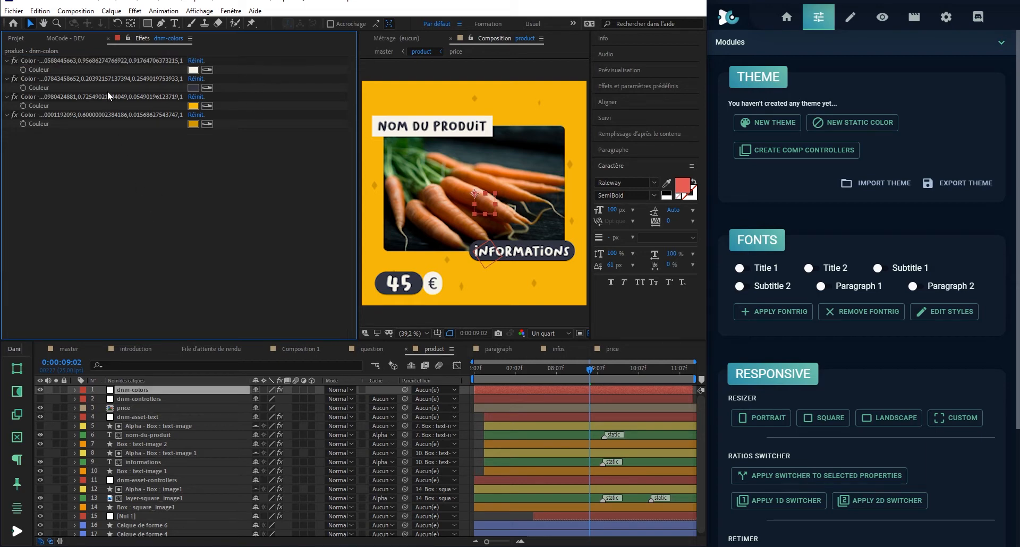
Rename the first (off-white) colour control on the dnm-colors layer as Color 1.
left_click(110, 61)
key("Return")
left_click_drag(28, 61, 299, 55)
key("BackSpace")
type("1")
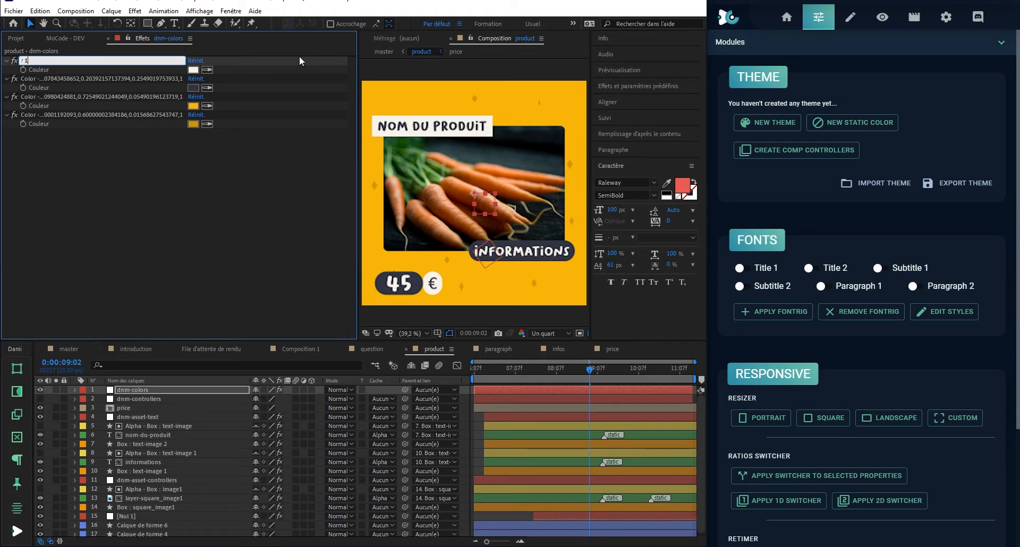
Rename the second (dark) colour control on the dnm-colors layer as Color 2.
left_click(153, 78)
key("Return")
left_click_drag(28, 78, 204, 72)
key("BackSpace")
type("2")
Rename the third (bright yellow) colour control on the dnm-colors layer as Color 3.
left_click(83, 97)
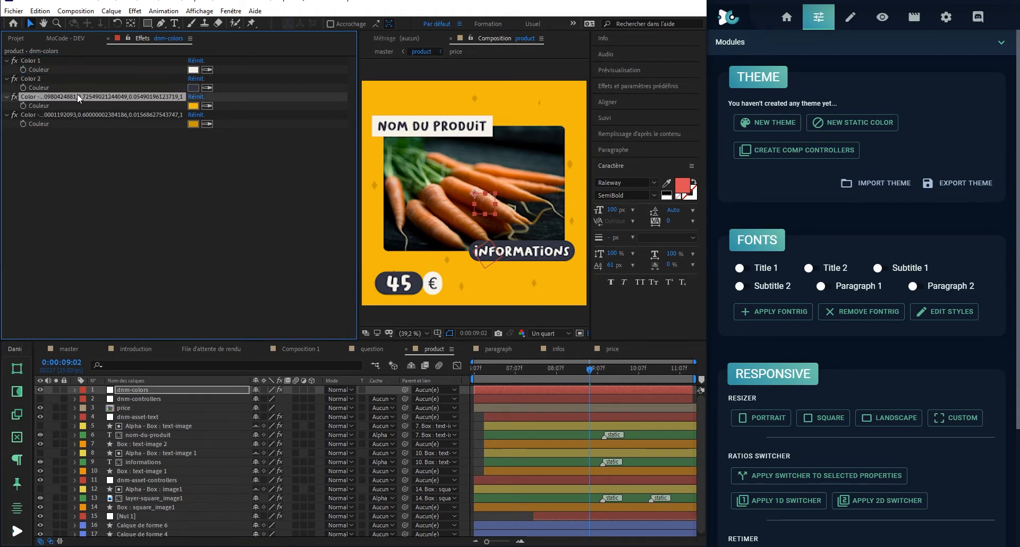
key("Return")
left_click_drag(27, 96, 255, 90)
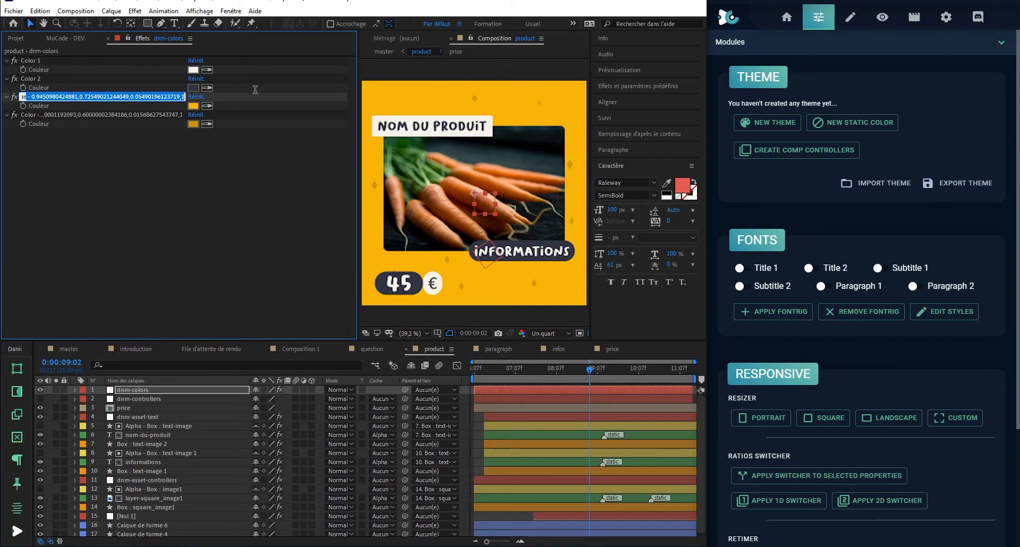
type("3")
Rename the last (darker yellow) colour control on the dnm-colors layer as Color 4, and deselect the layer.
left_click(61, 116)
key("Return")
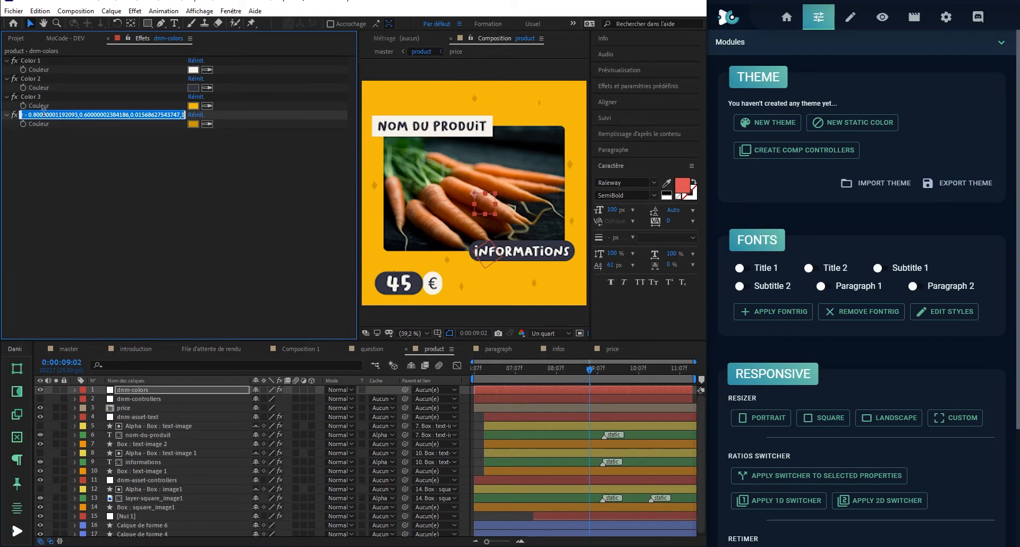
left_click(23, 115)
left_click_drag(23, 114, 326, 104)
type("Color 4")
key("Return")
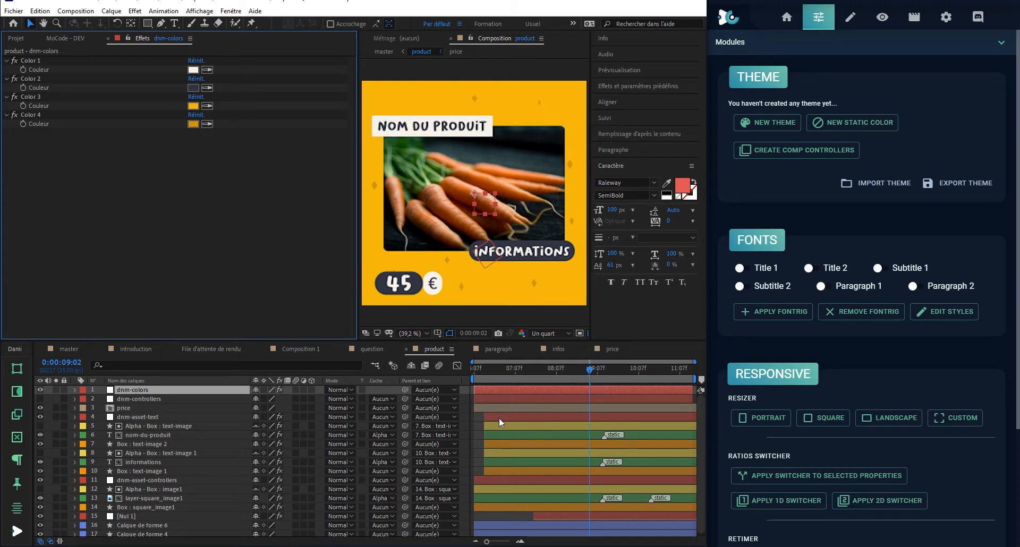
left_click(480, 421)
scroll(556, 446, "down", 1)
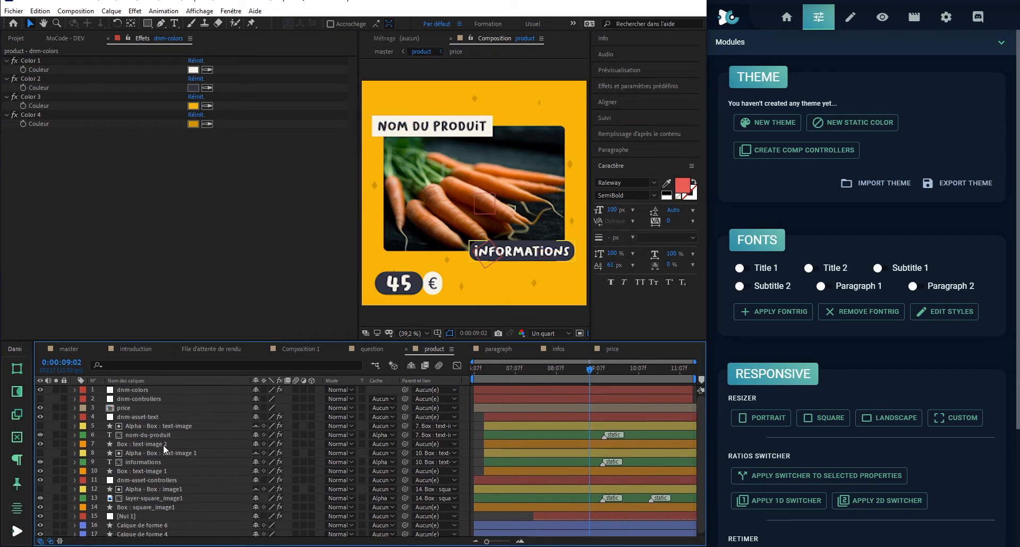
Examine the colour expressions on all layers of the product composition to see how they reference the dnm-colors controls.
left_click(164, 443)
key("ctrl+a")
left_click(140, 365)
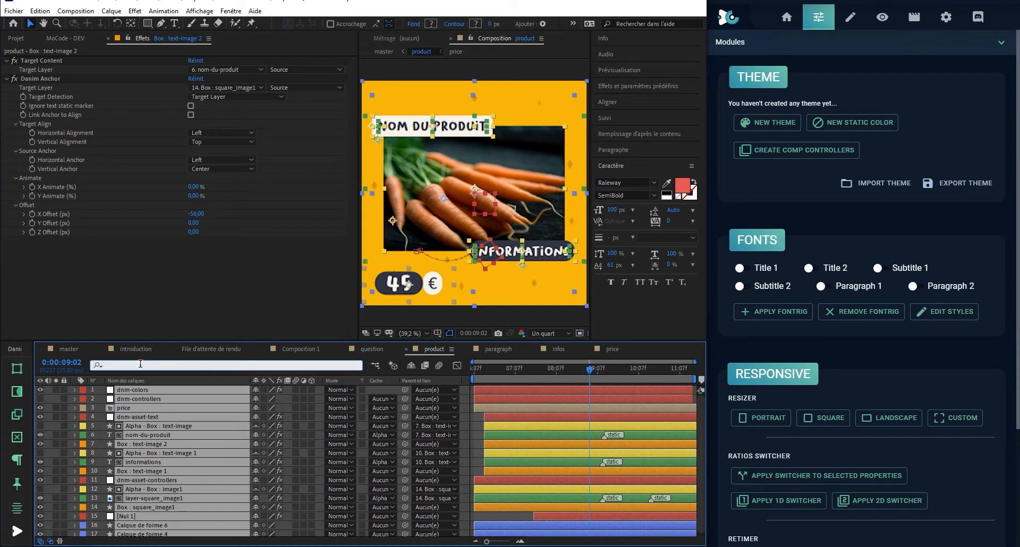
left_click(173, 440)
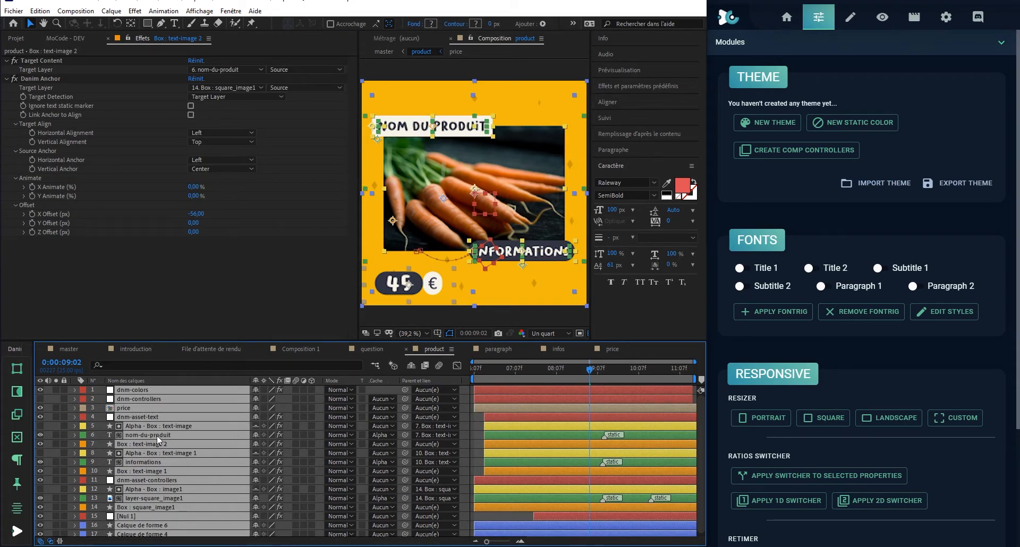
key("e")
key("e")
scroll(135, 458, "down", 4)
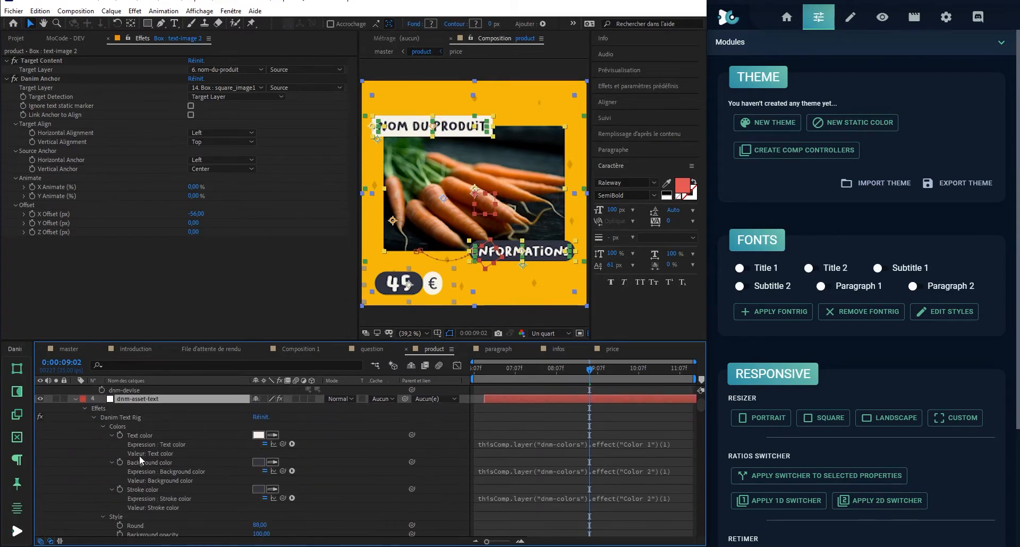
scroll(435, 430, "down", 3)
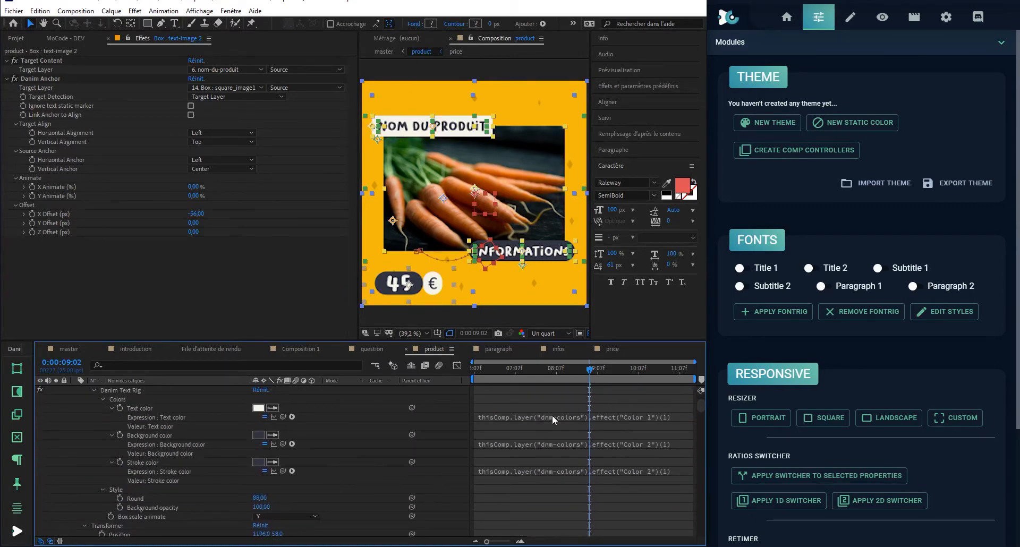
scroll(447, 450, "down", 5)
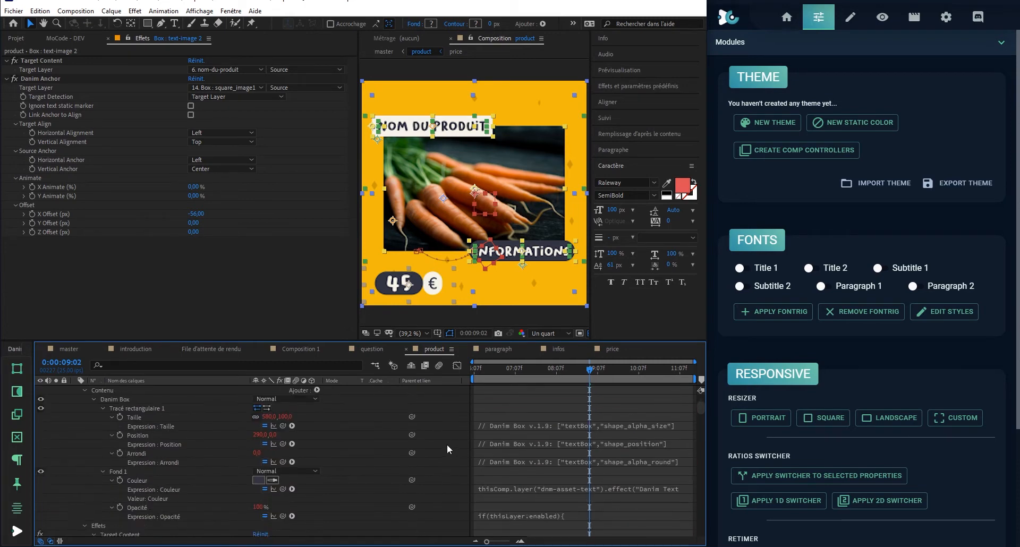
scroll(451, 447, "down", 10)
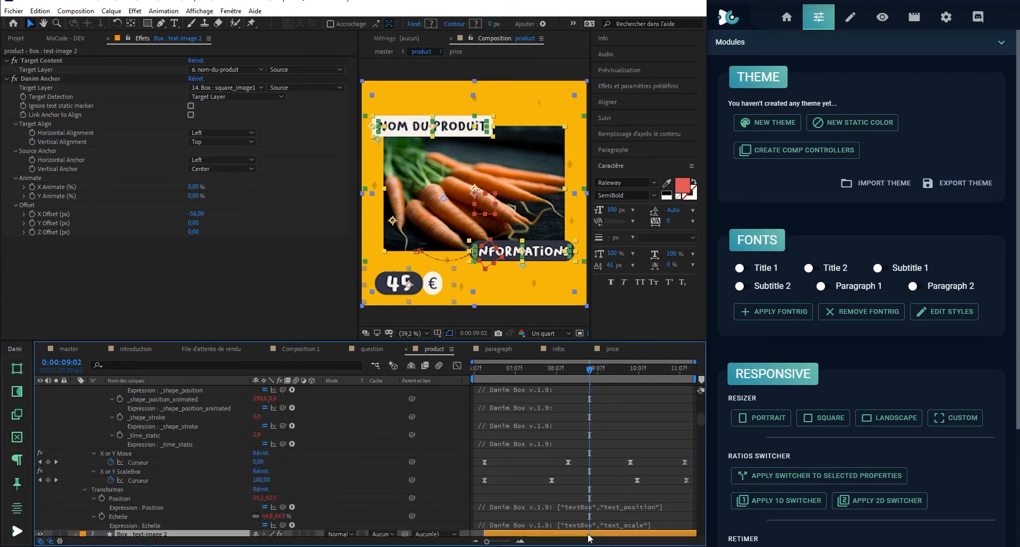
scroll(590, 531, "down", 2)
scroll(633, 489, "up", 5)
left_click_drag(701, 425, 703, 382)
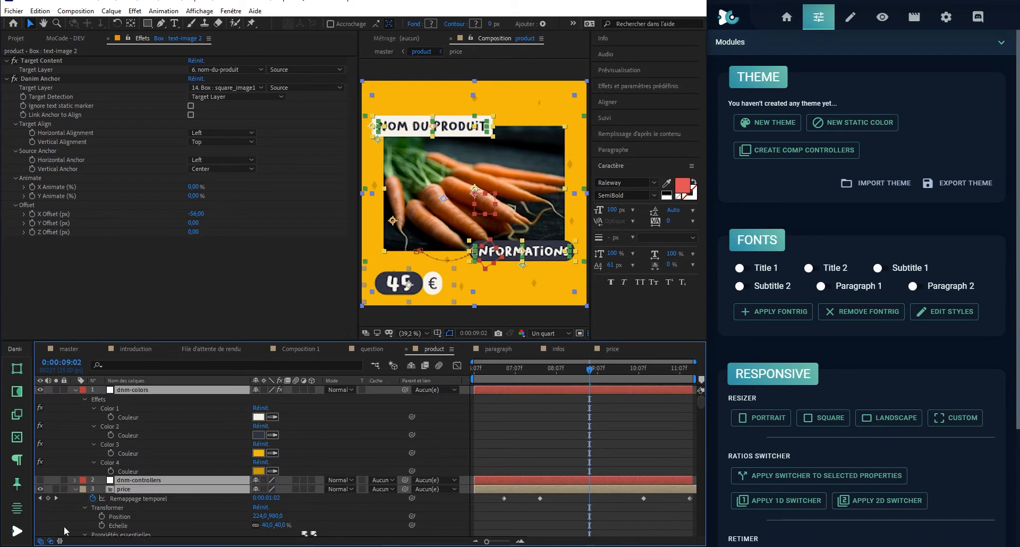
left_click(75, 490)
left_click(289, 413)
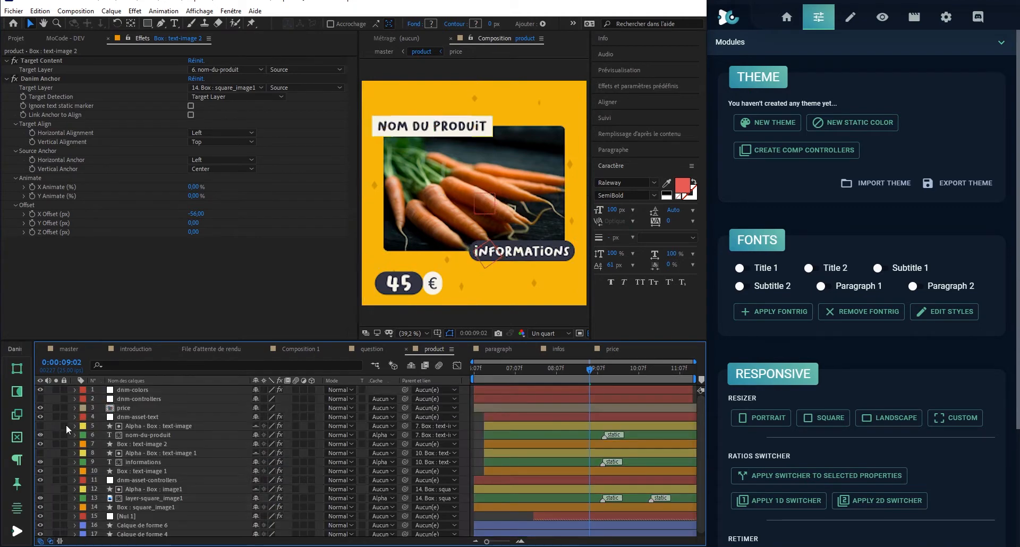
Expand the dnm-colors layer and inspect the colour properties of its Color 1 to Color 4 effects.
left_click(74, 391)
left_click(135, 394)
left_click(129, 414)
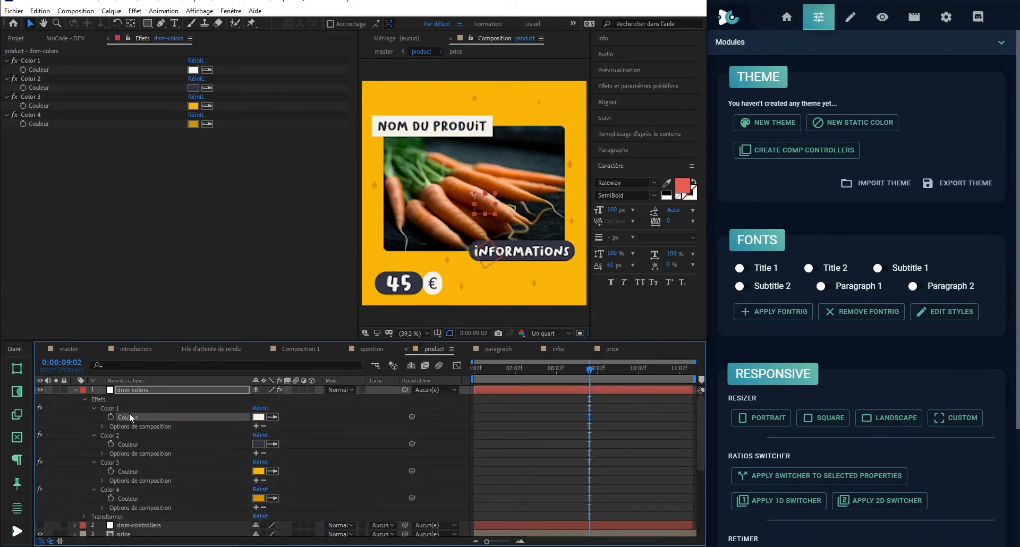
left_click(130, 444)
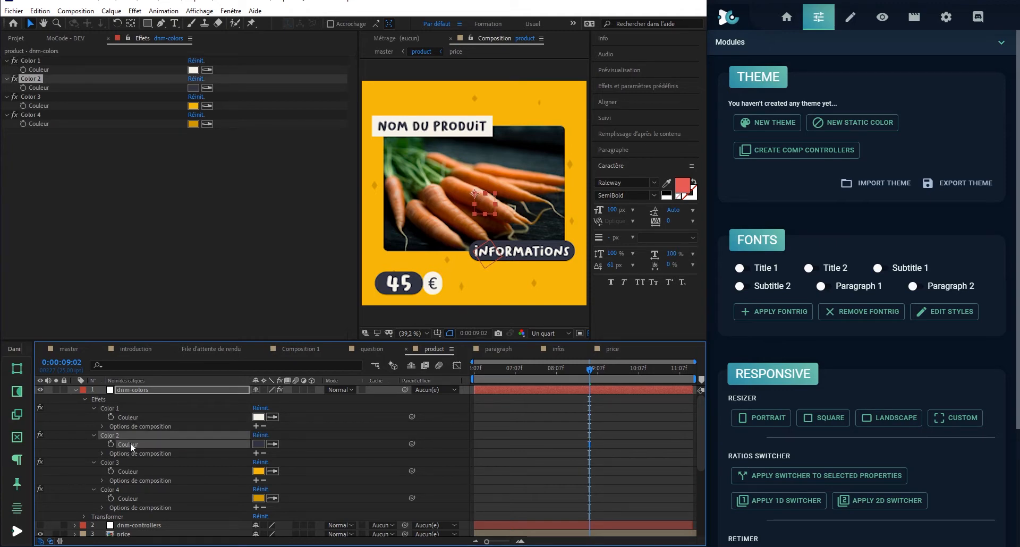
left_click(279, 460)
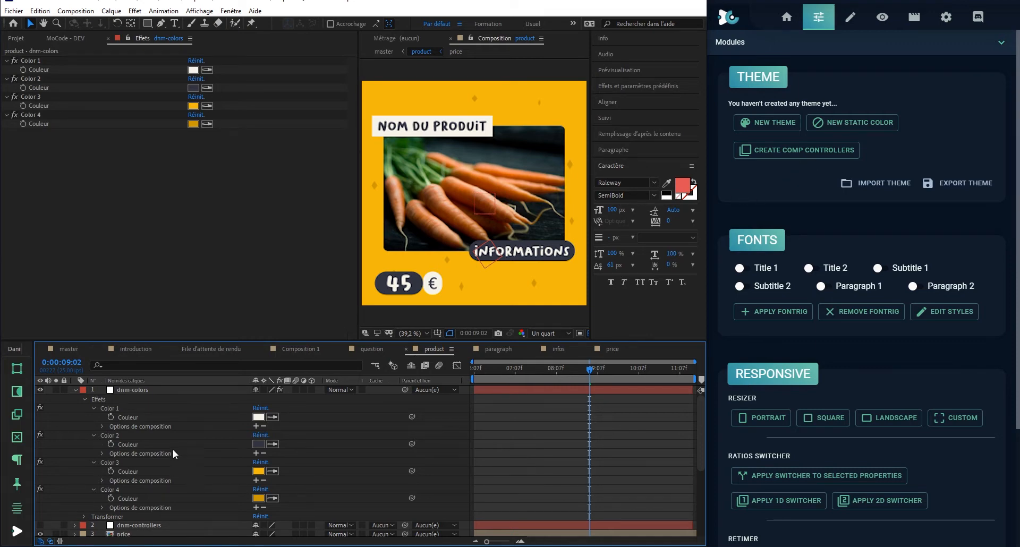
left_click(147, 417)
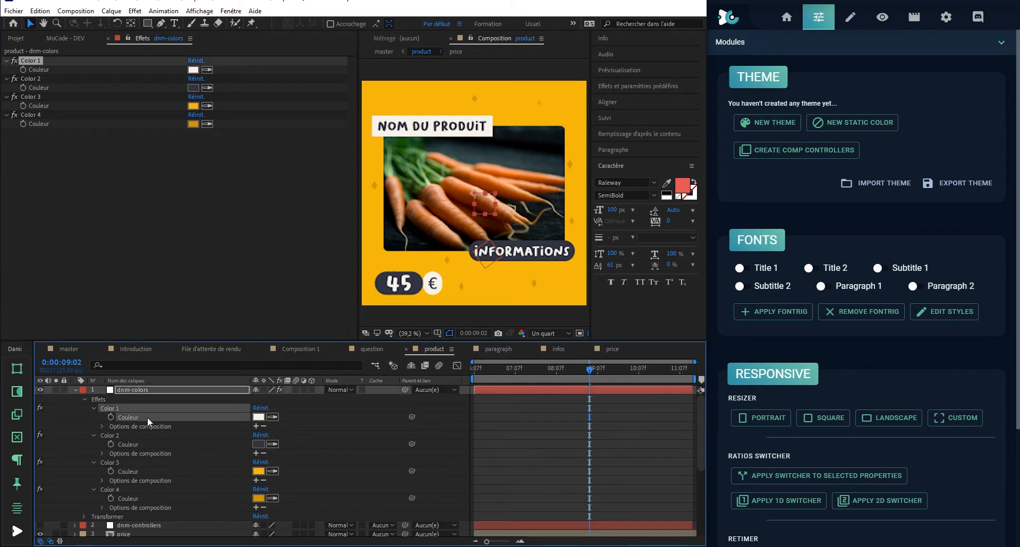
left_click(371, 425)
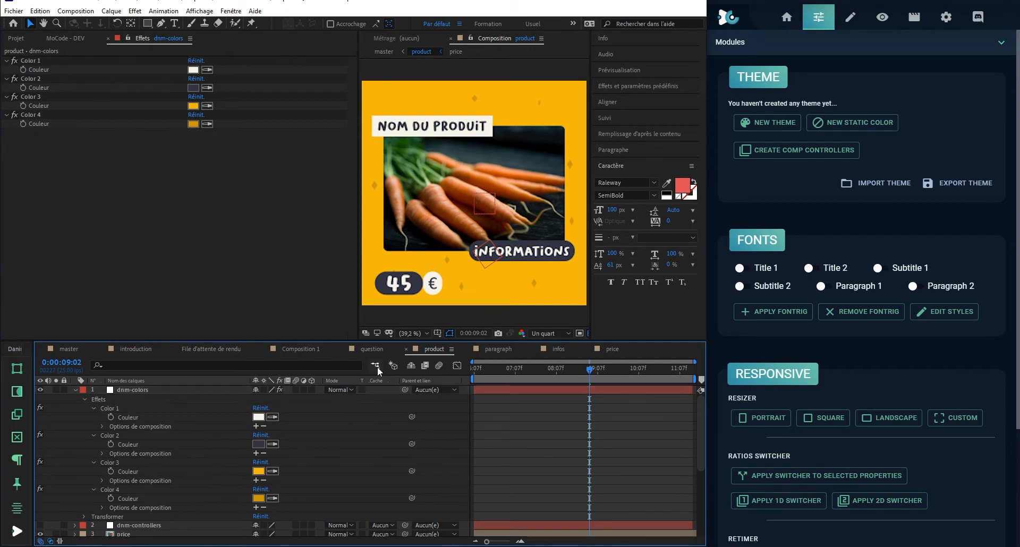
Create a new theme in the Theme module.
left_click(788, 119)
scroll(120, 38, "up", 2)
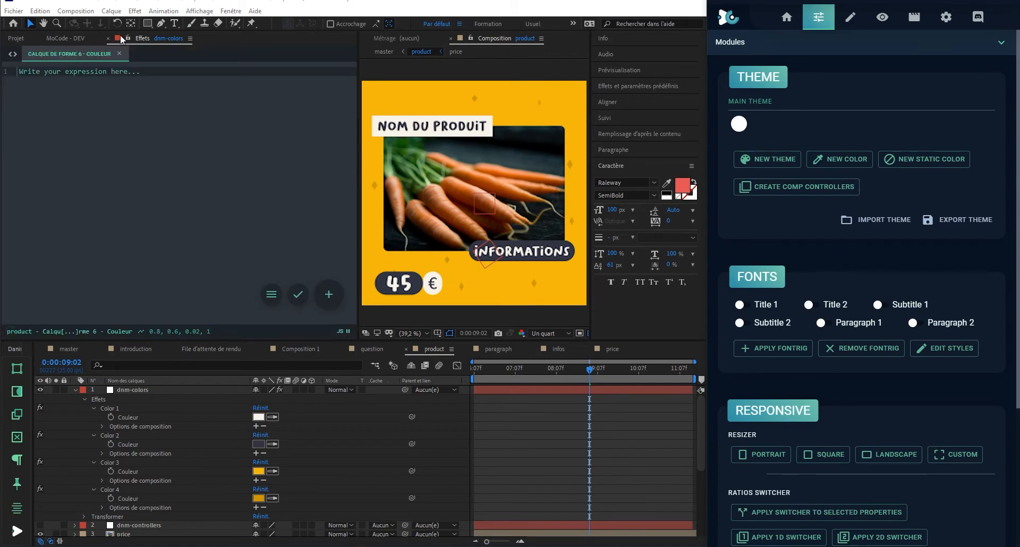
Open the dnm-master-properties composition and inspect the effects on its dnm-theme-controllers layer, including main-color.
left_click(7, 185)
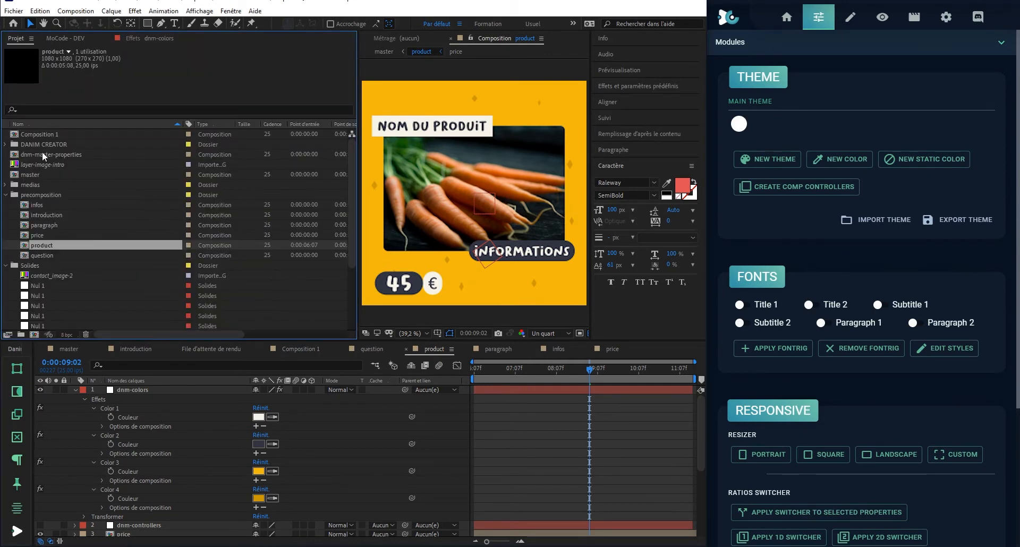
left_click(42, 154)
double_click(42, 155)
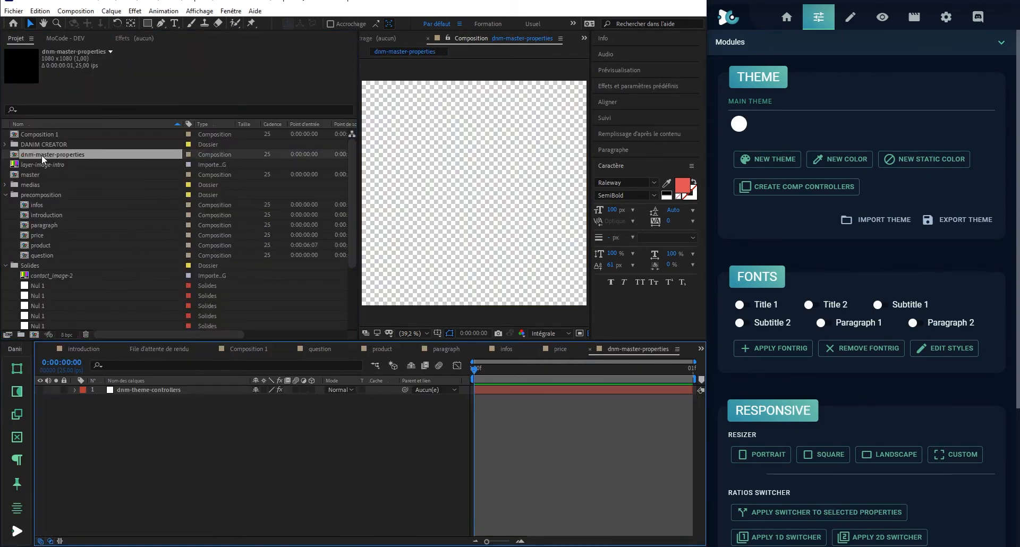
left_click(148, 389)
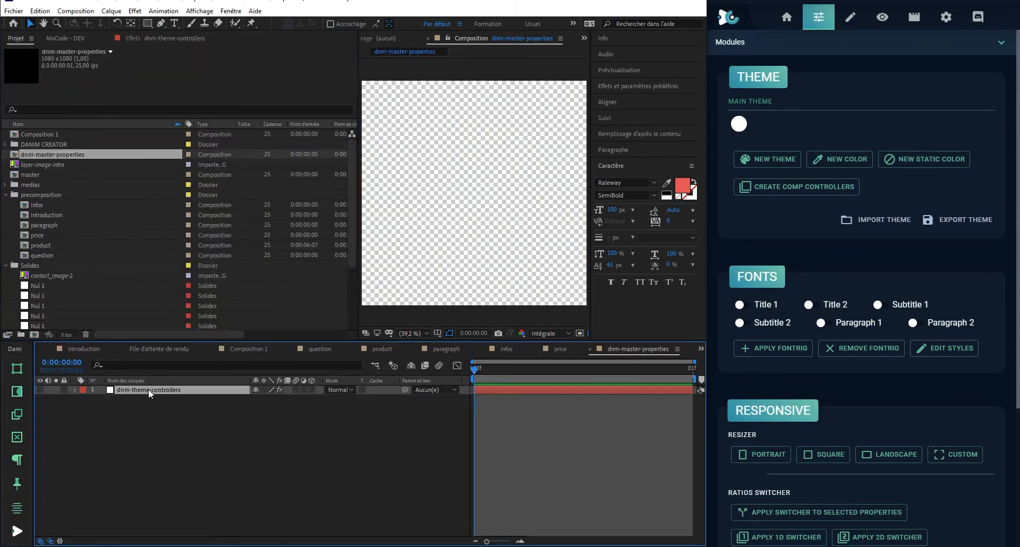
left_click(133, 37)
left_click(150, 435)
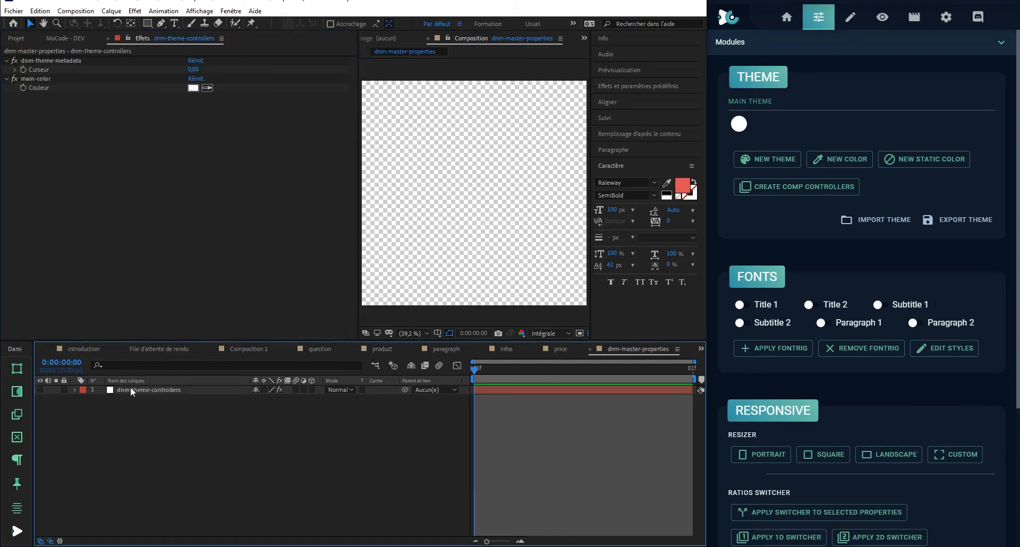
left_click(37, 78)
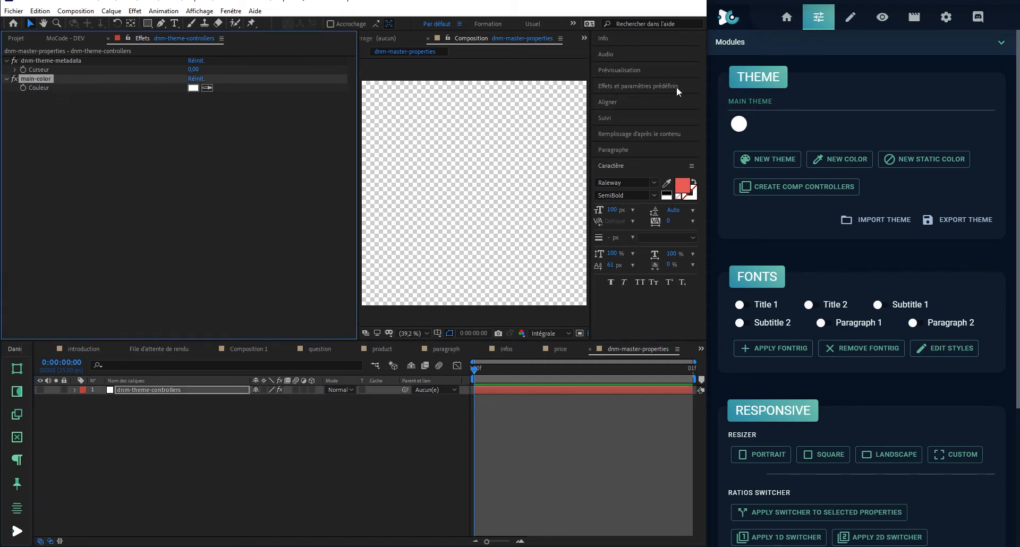
Add a colour named Secondary Color with the ID secondary-color to the main theme.
left_click(854, 160)
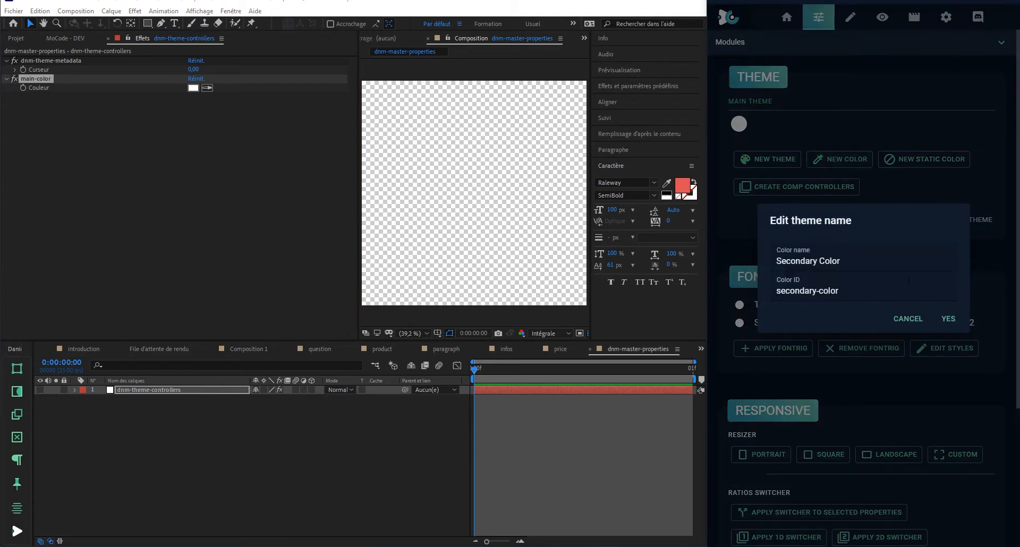
left_click(949, 319)
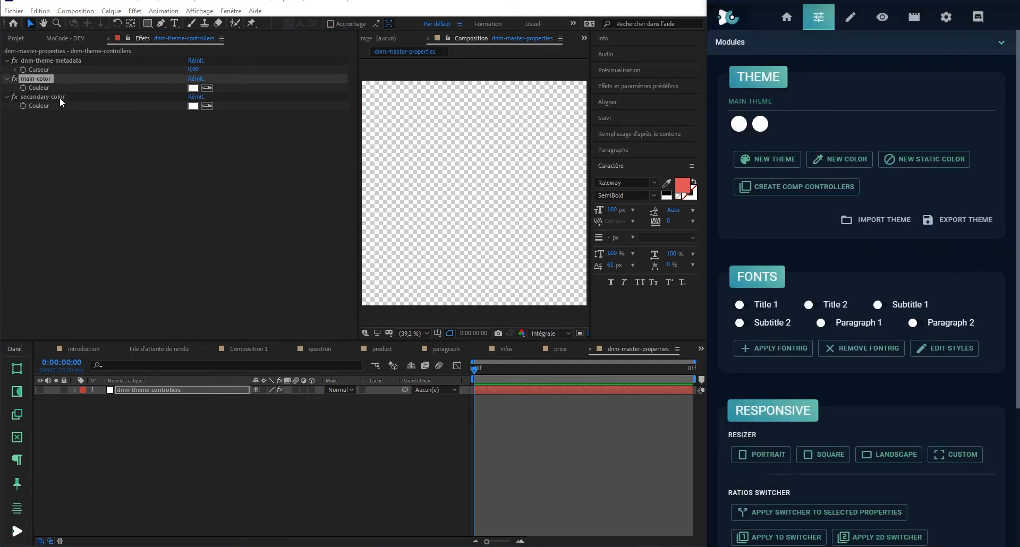
right_click(740, 127)
left_click(760, 144)
key("Tab")
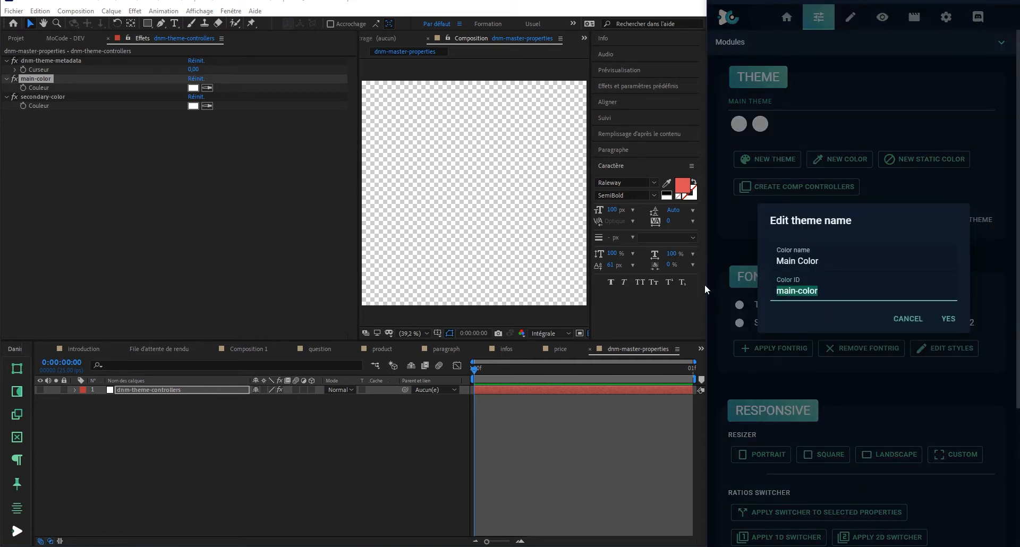
left_click(908, 319)
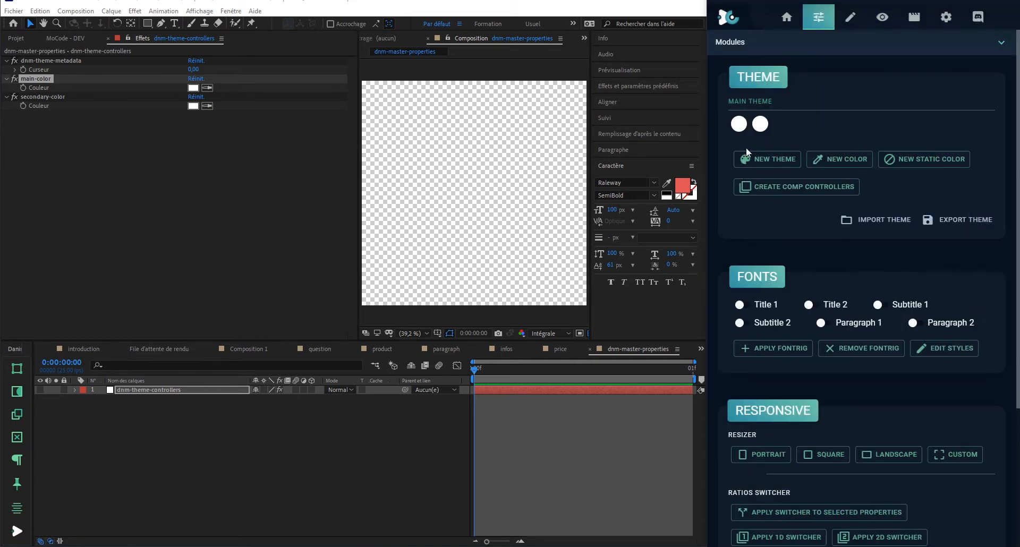
Change the color ID of the theme's Main Color to color-1.
right_click(740, 125)
left_click(757, 140)
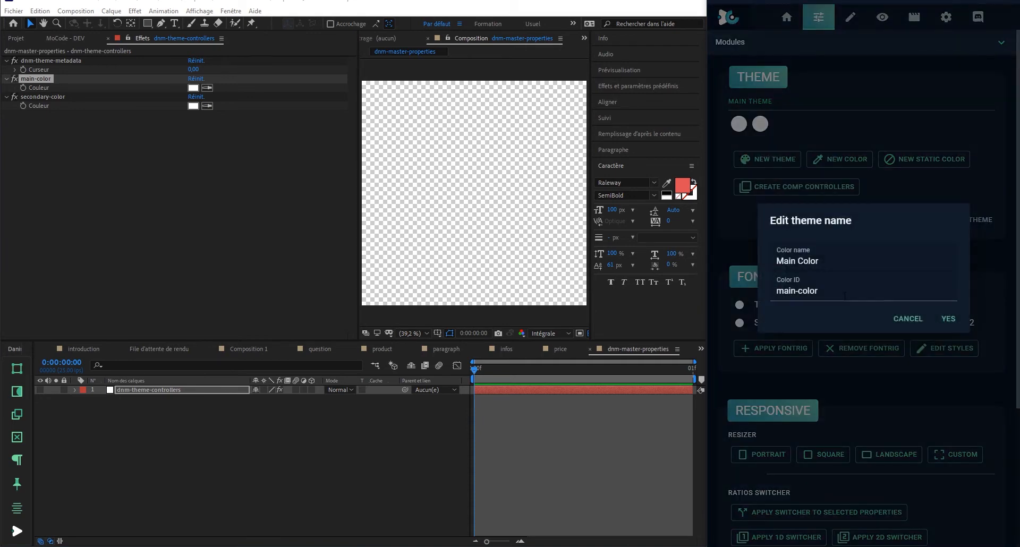
key("Tab")
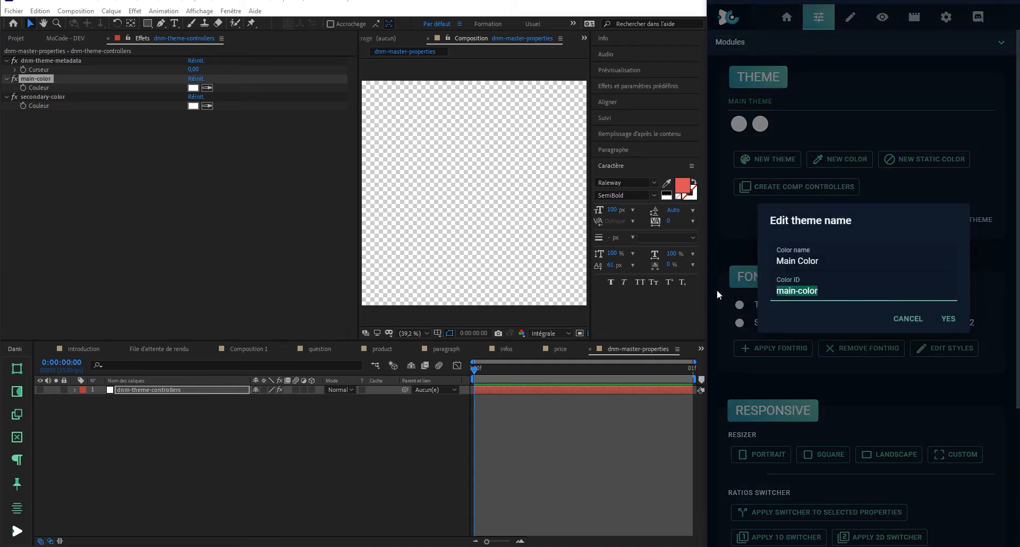
type("color-1")
left_click(949, 319)
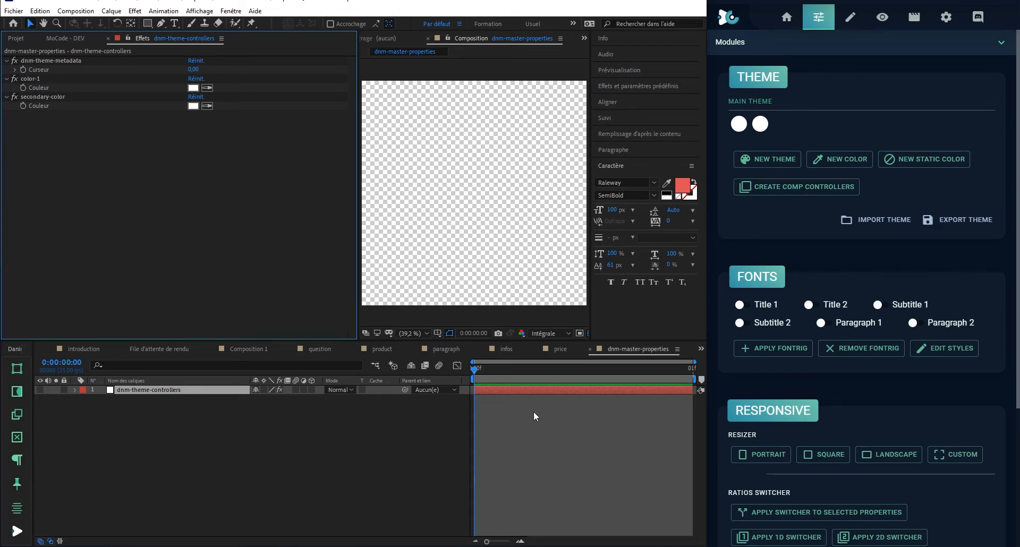
Move the dnm-theme-metadata effect below secondary-color in the effect order of the dnm-theme-controllers layer.
left_click(278, 434)
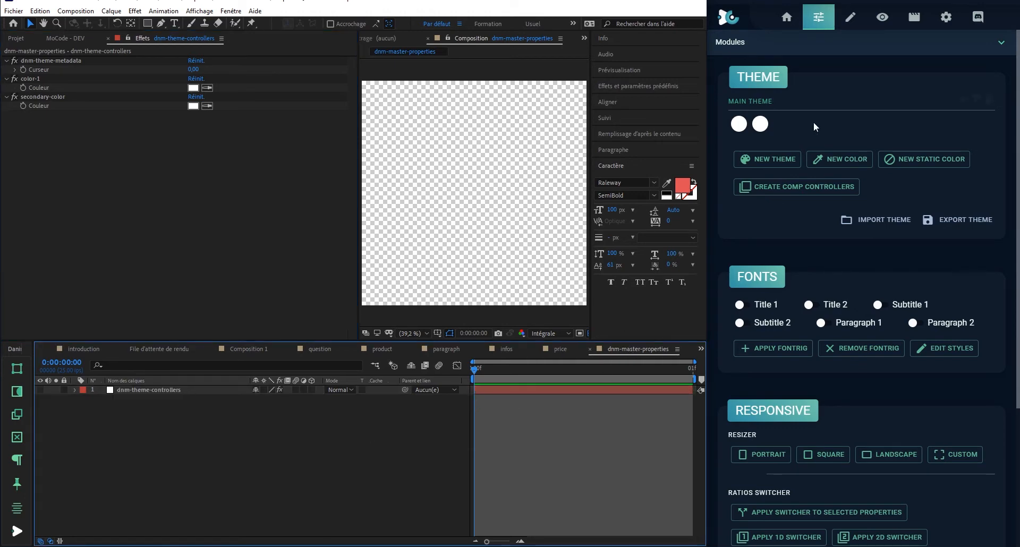
left_click(152, 391)
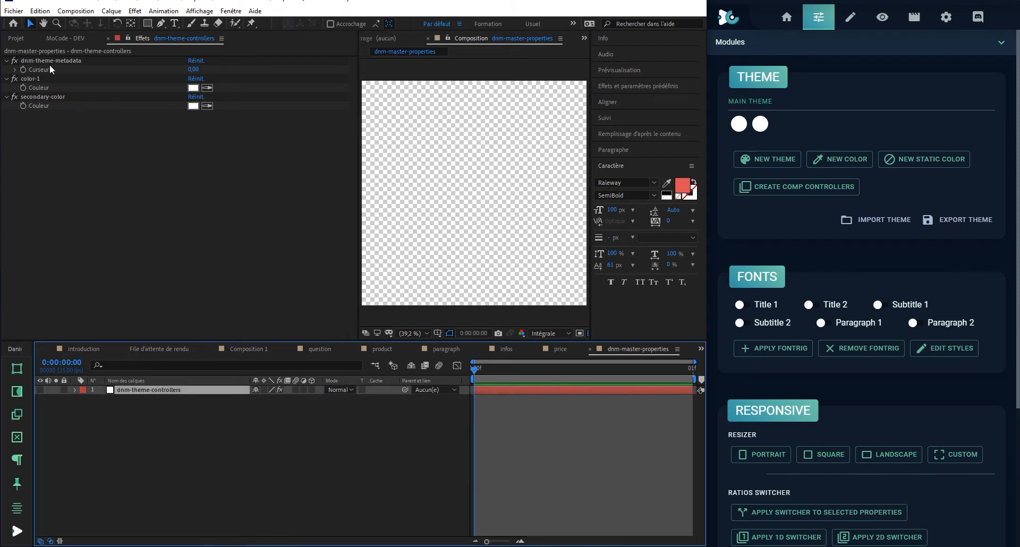
left_click_drag(49, 61, 66, 121)
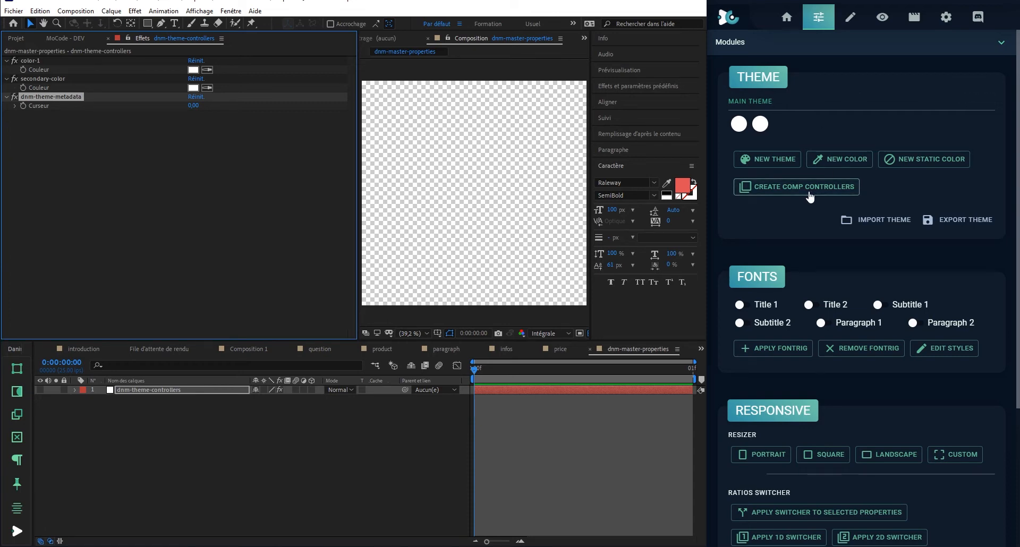
Show the options available for a colour of the main theme.
right_click(758, 126)
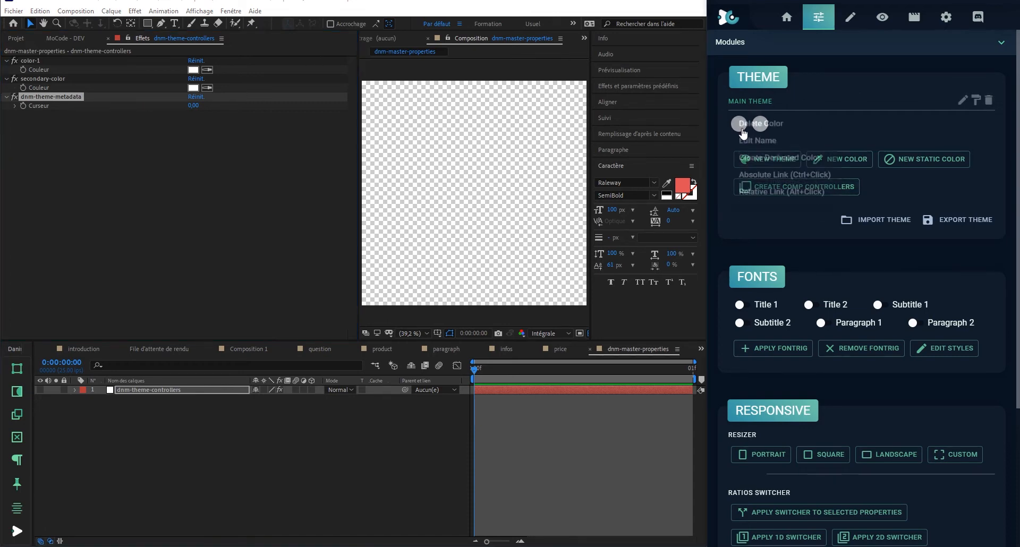
left_click(316, 456)
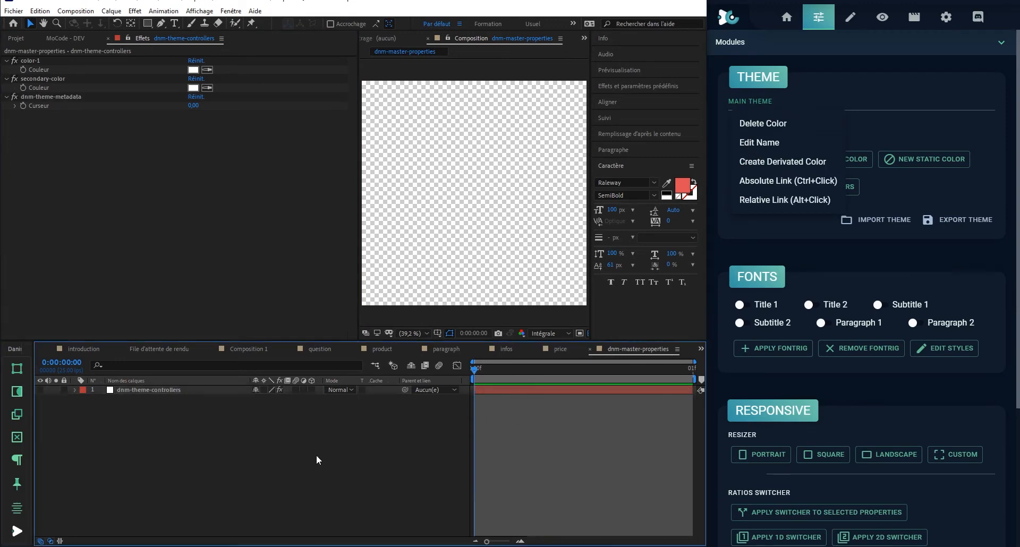
Go to the master composition, open the product composition from its layer, and move the playhead to 0:00:08:18.
left_click(85, 353)
scroll(86, 353, "up", 9)
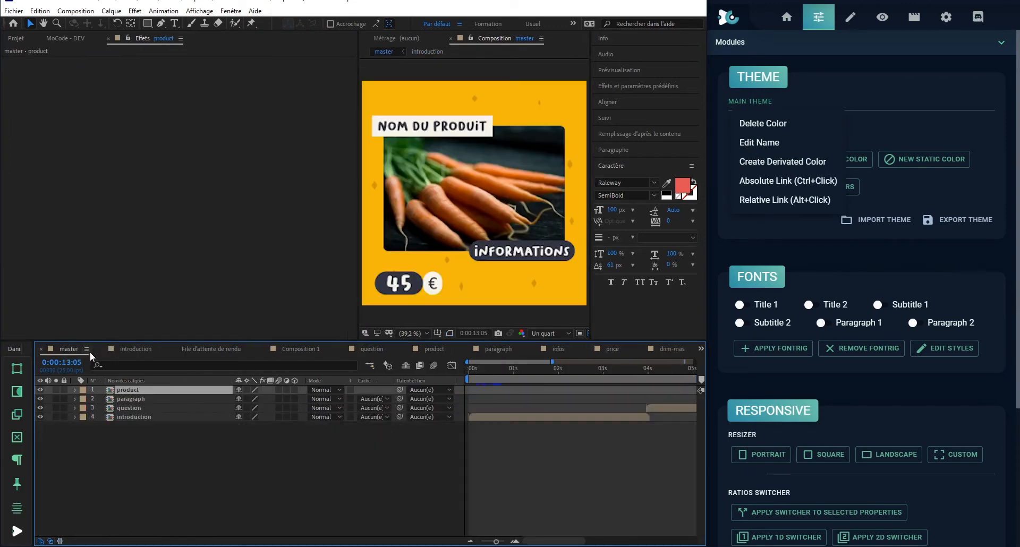
left_click_drag(576, 540, 690, 528)
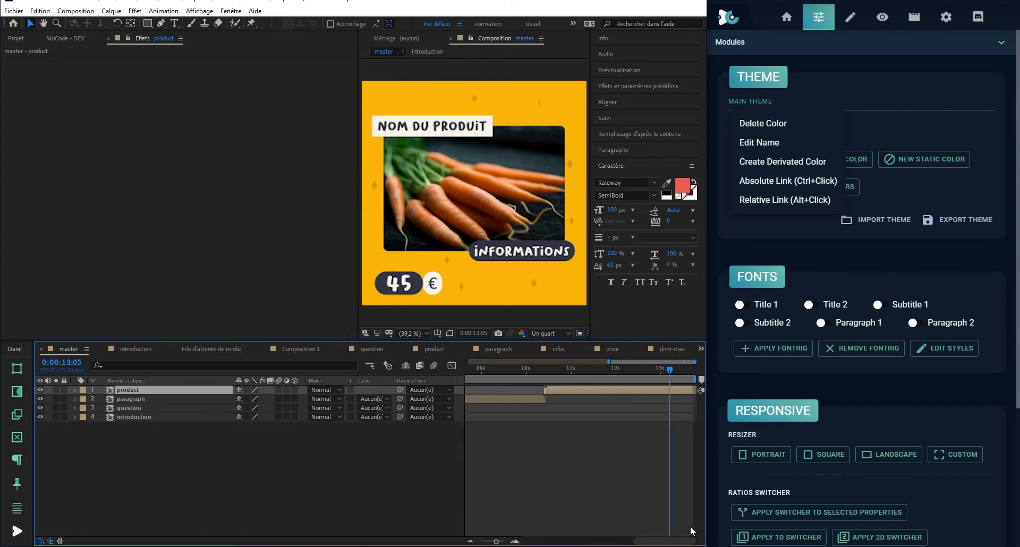
double_click(642, 389)
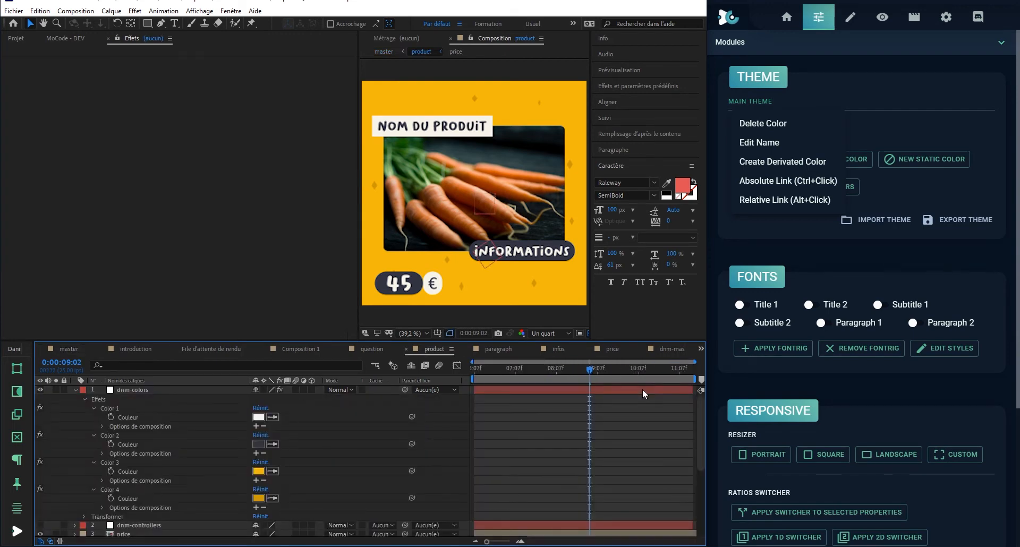
left_click_drag(588, 379, 574, 372)
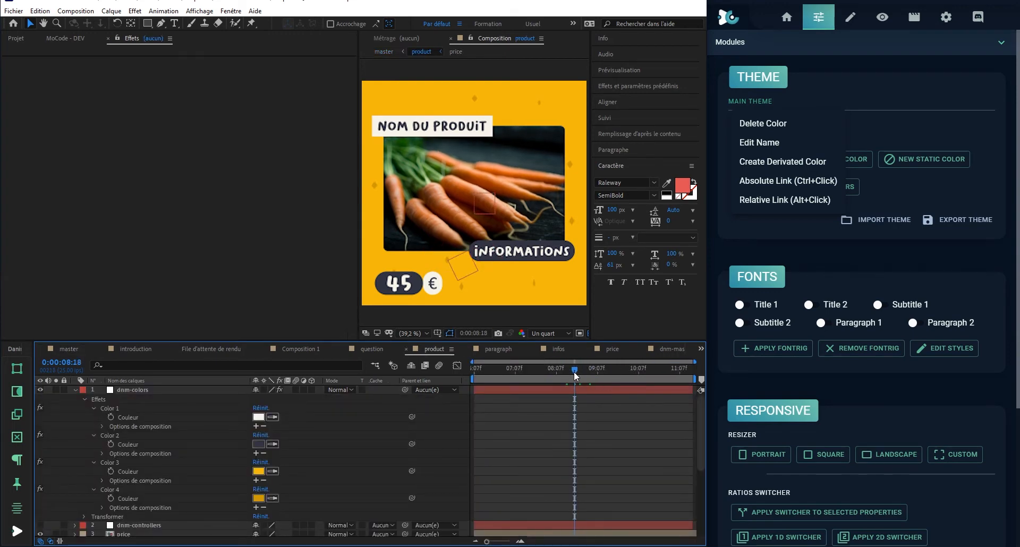
Delete the second colour from the main theme and all other themes.
left_click(882, 85)
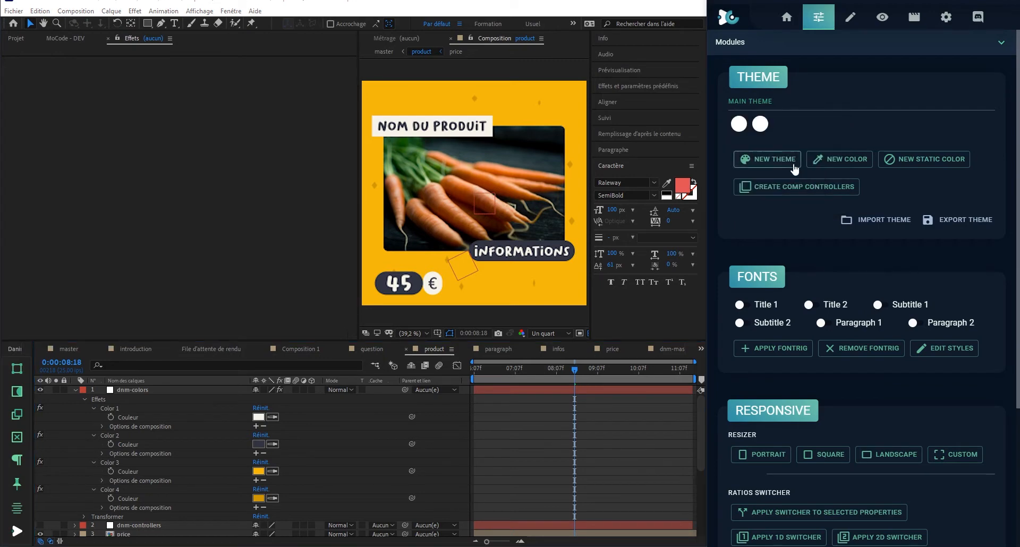
right_click(762, 132)
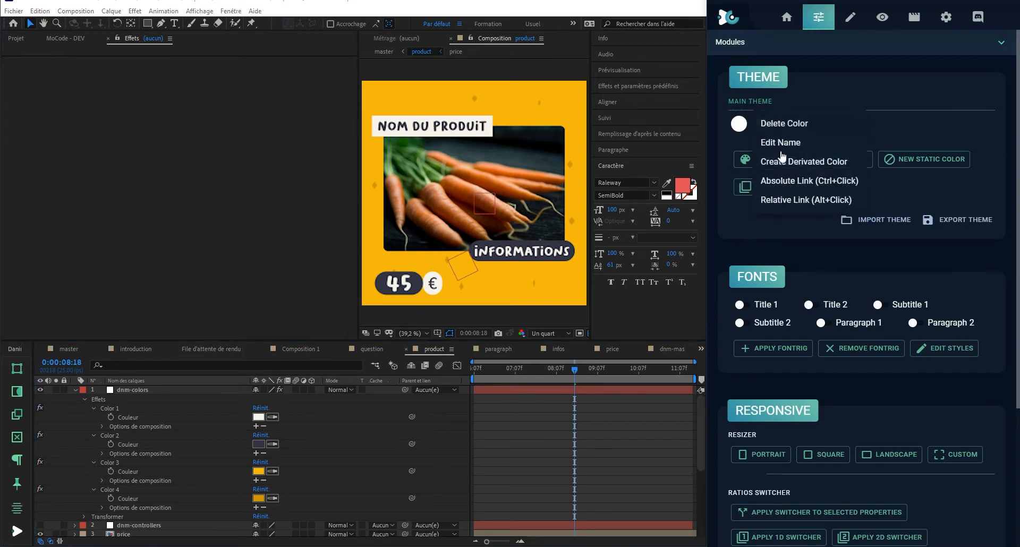
left_click(789, 125)
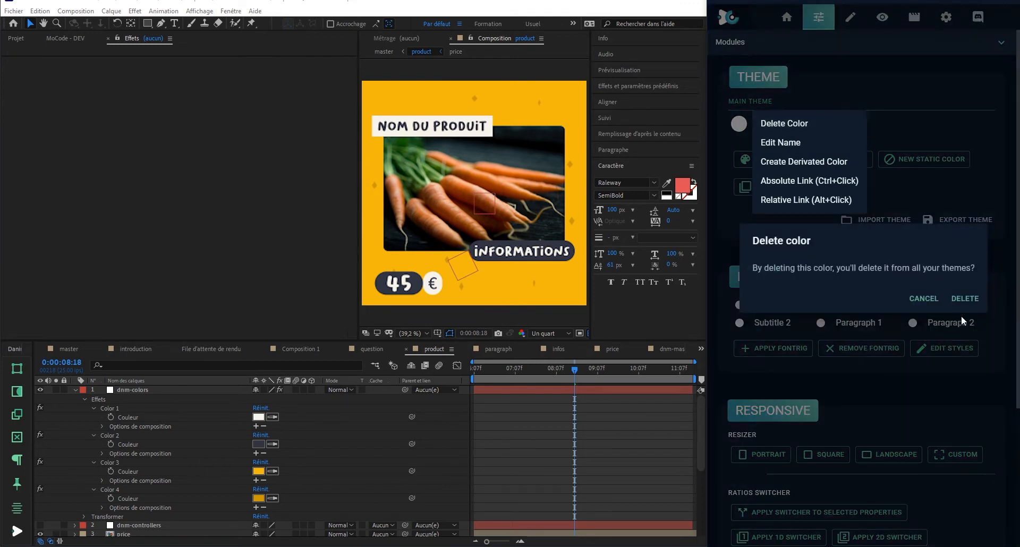
left_click(957, 302)
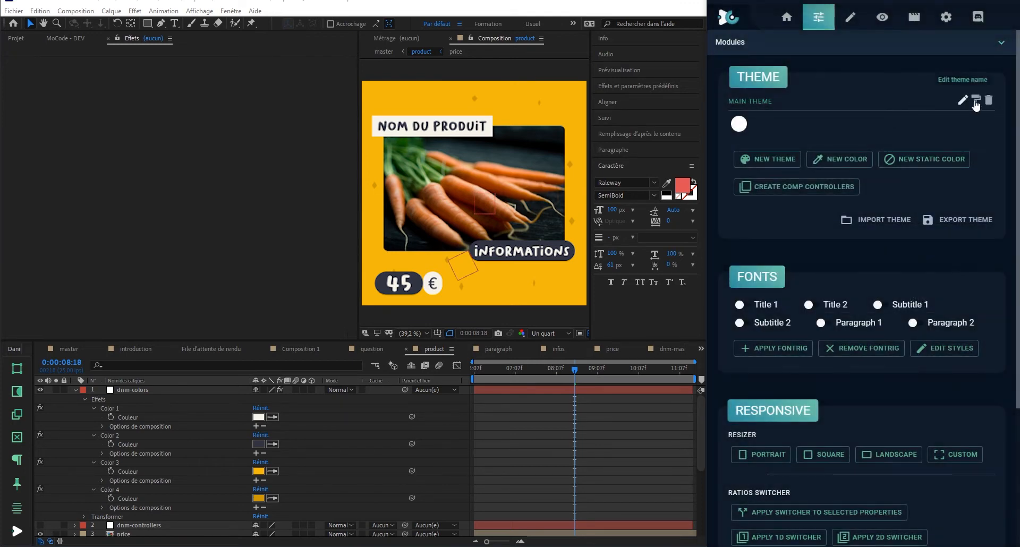
Delete the main theme and create a new one in its place.
left_click(978, 101)
left_click(938, 299)
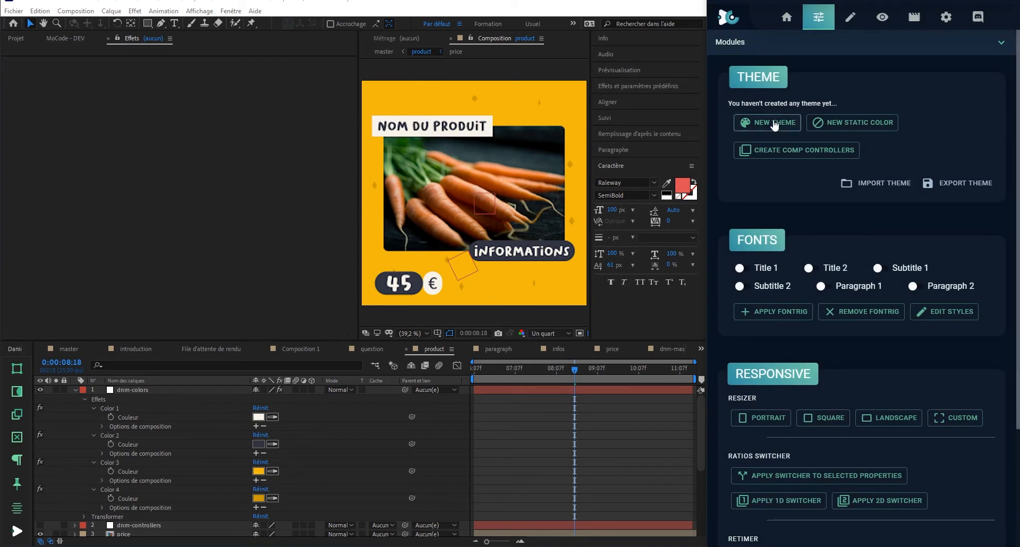
left_click(795, 128)
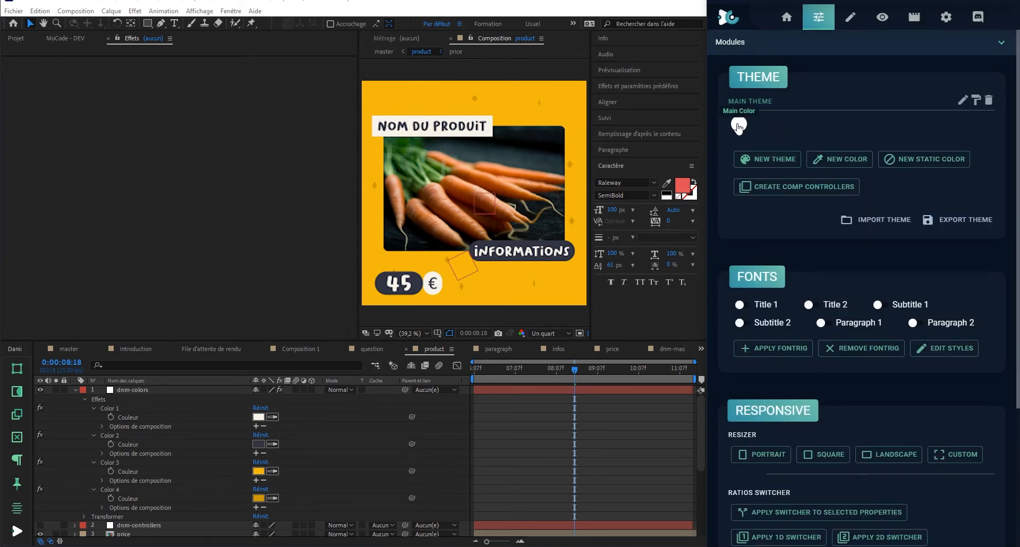
Set the new theme's Main Color to #F1B90E, copied from Color 3 of the dnm-colors layer.
left_click(258, 472)
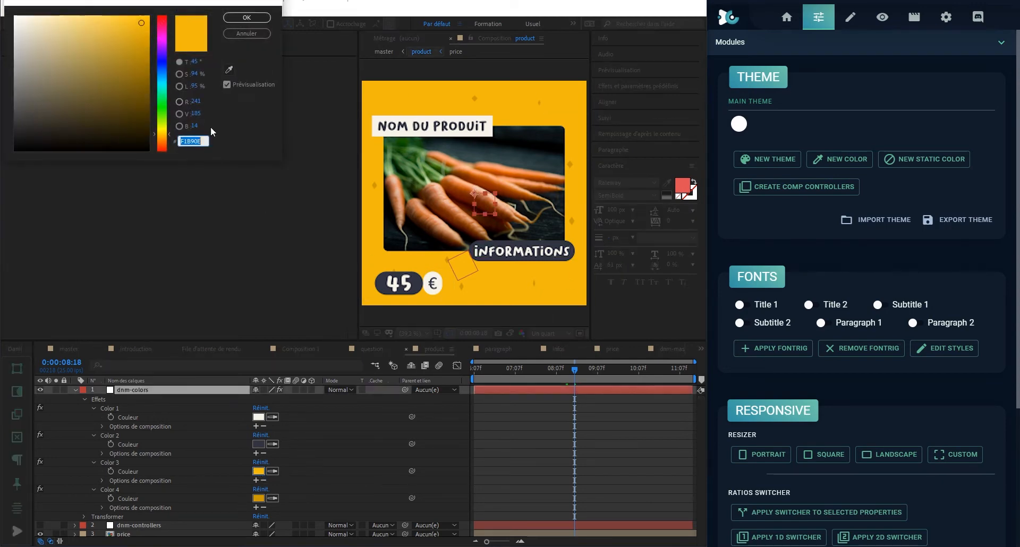
left_click(247, 17)
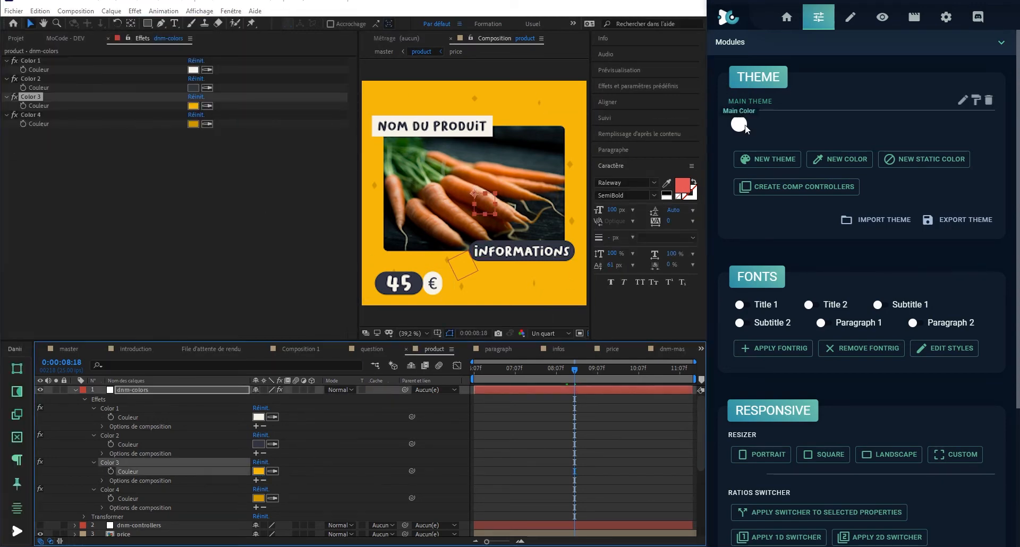
left_click(745, 126)
double_click(859, 310)
type("F1B90E")
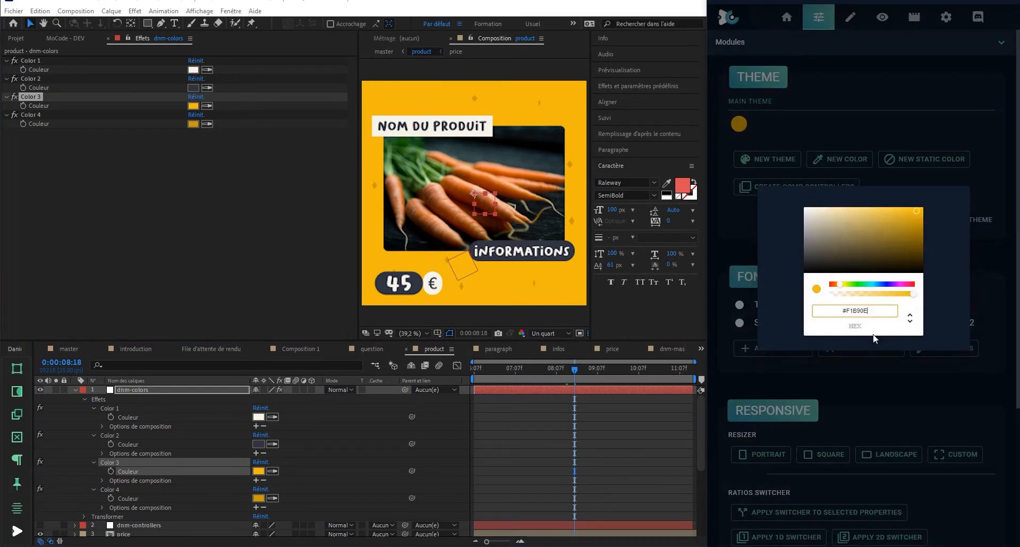
left_click(894, 397)
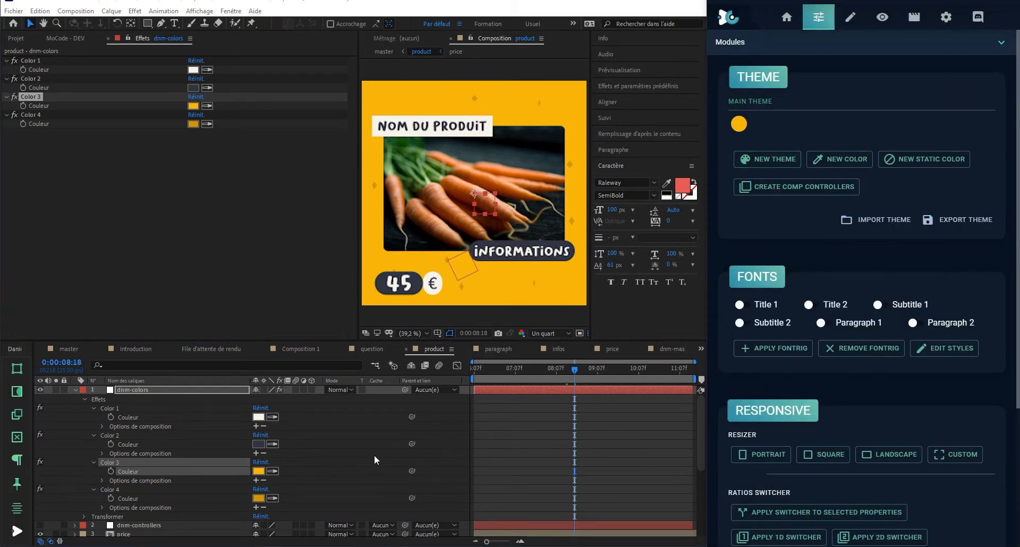
Add a theme colour named Secondary Color with ID secondary-color, using Color 2's hex value #323441.
left_click(841, 160)
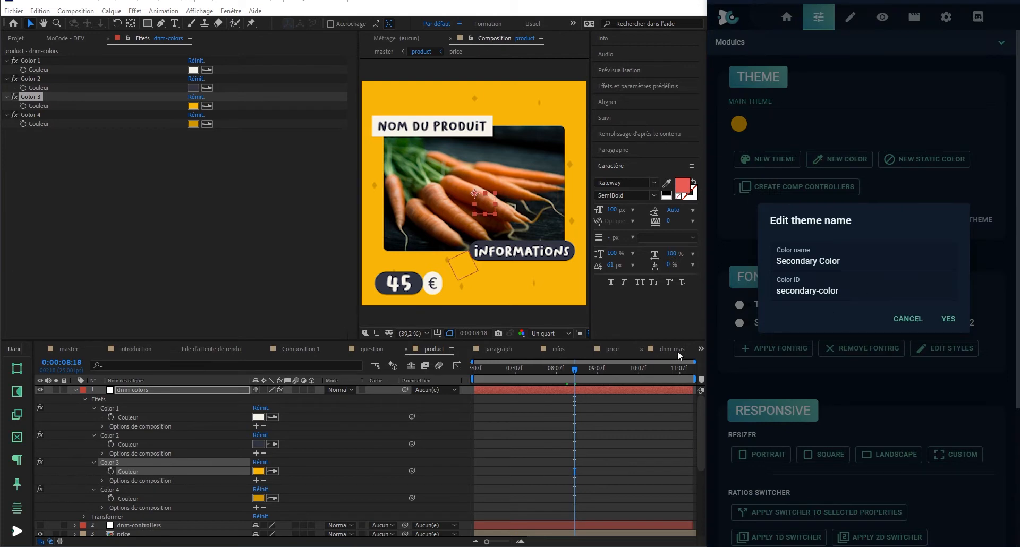
left_click(258, 445)
key("ctrl+c")
left_click(247, 18)
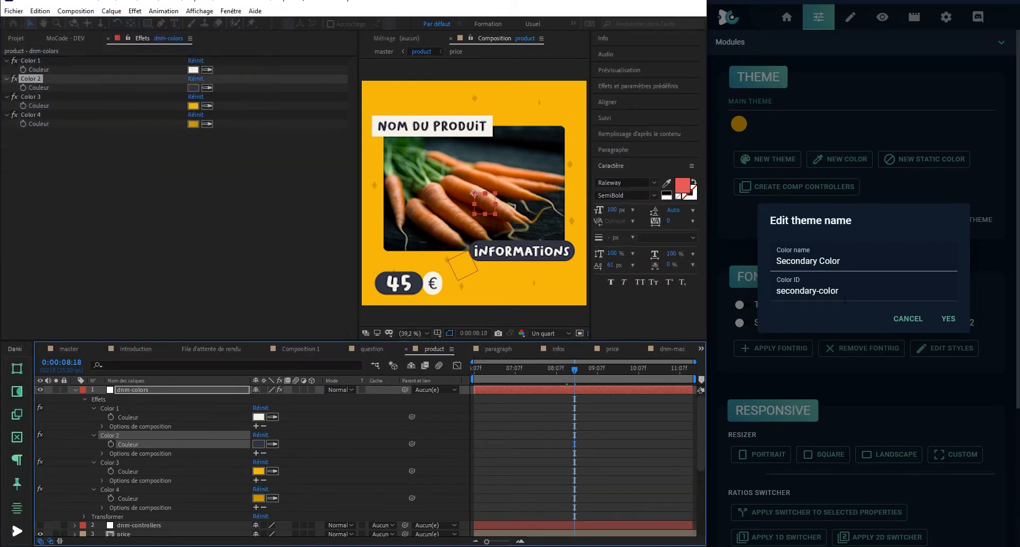
left_click(949, 319)
left_click(761, 124)
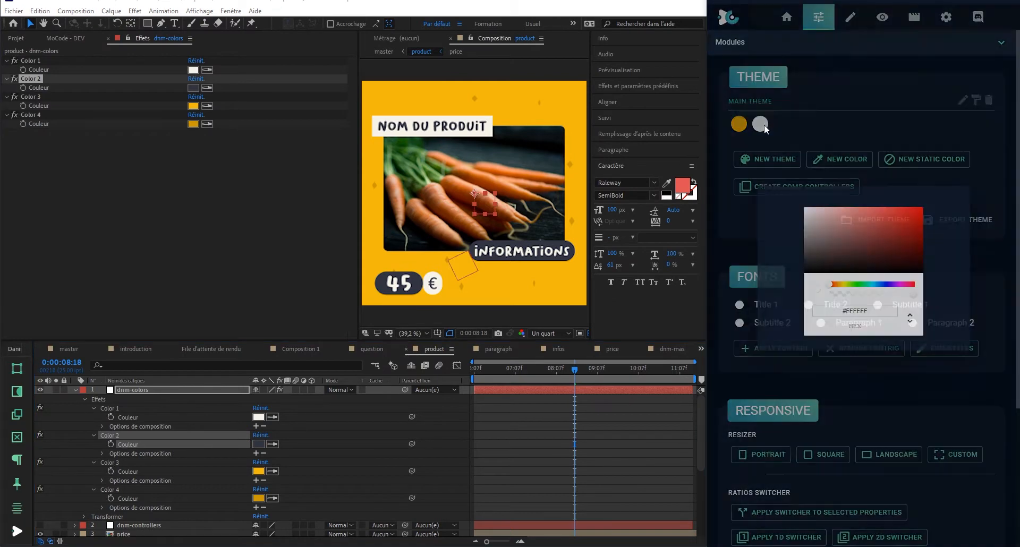
double_click(860, 312)
key("ctrl+v")
left_click(884, 378)
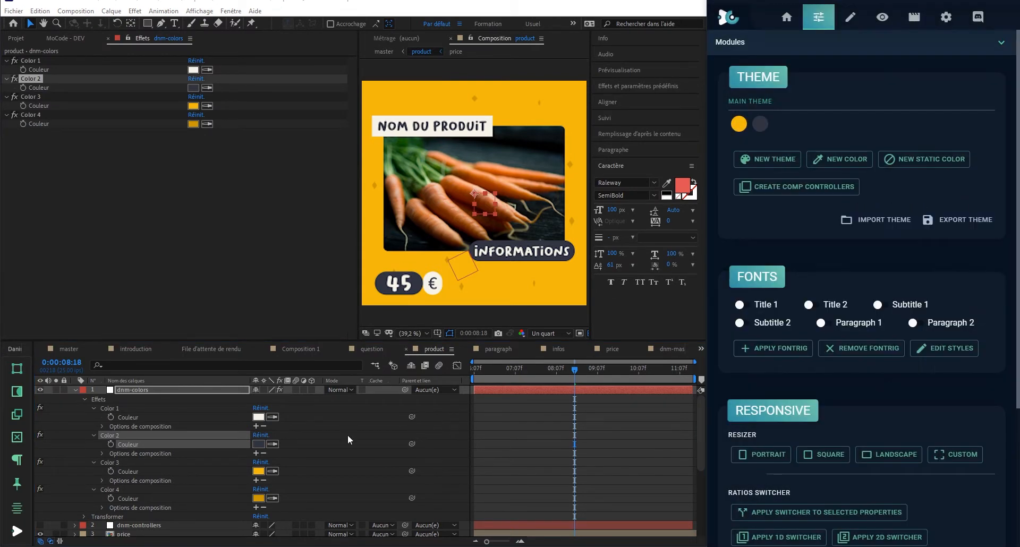
Add a theme colour named Alternative Color 1 with ID alternative-color-1, using Color 1's hex value #F6F4EA.
left_click(258, 417)
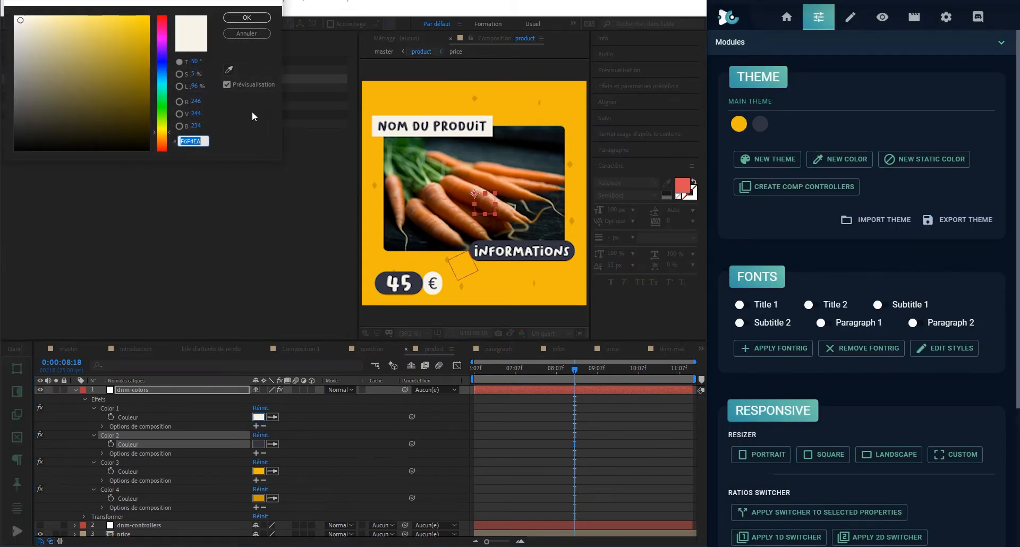
left_click(262, 18)
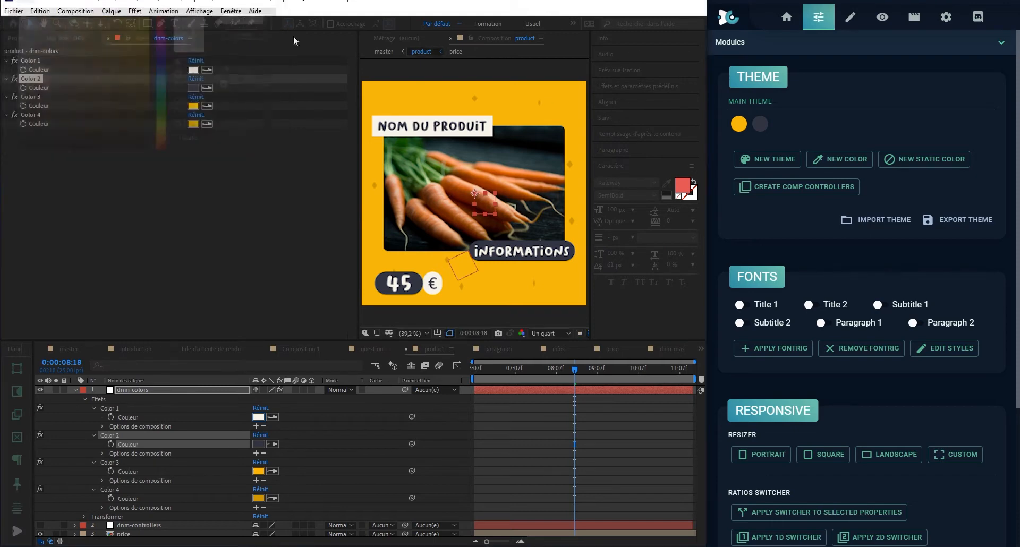
left_click(827, 167)
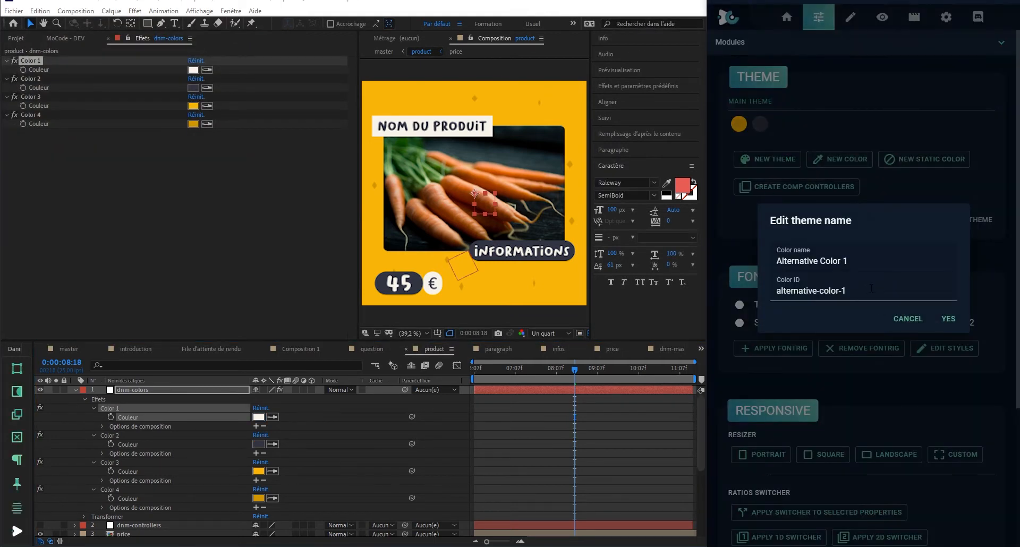
left_click(948, 319)
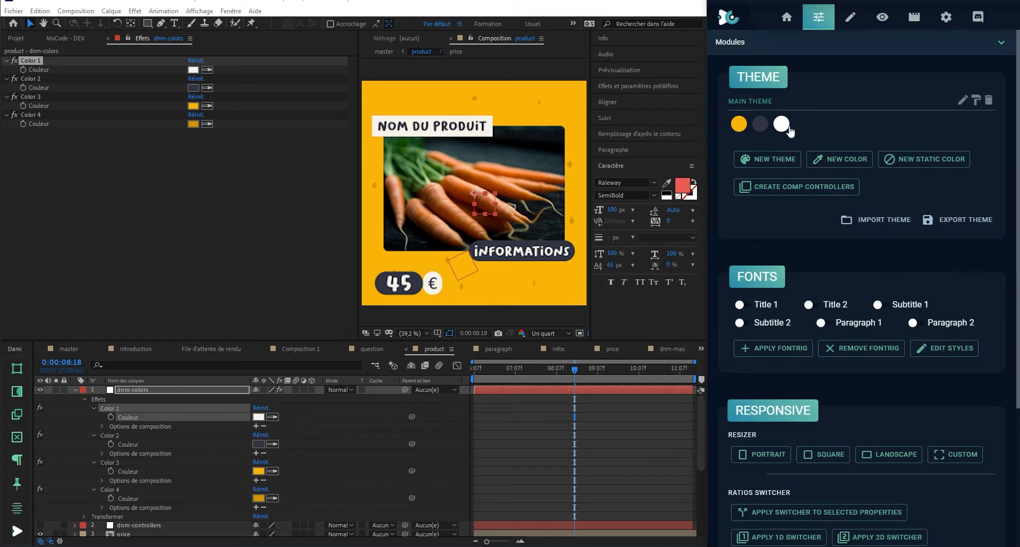
double_click(864, 310)
key("ctrl+v")
left_click(872, 364)
left_click(782, 124)
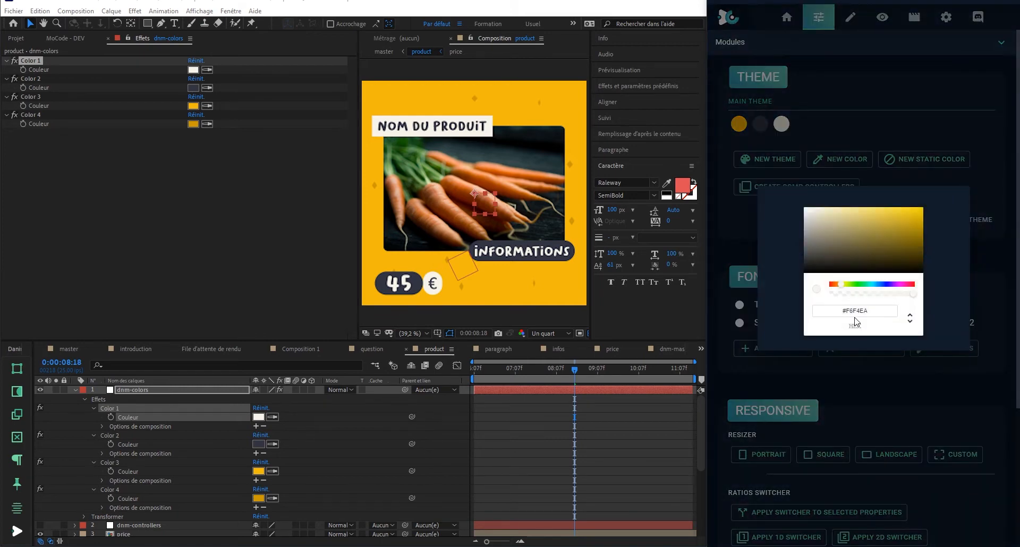
left_click(895, 361)
scroll(809, 138, "down", 1)
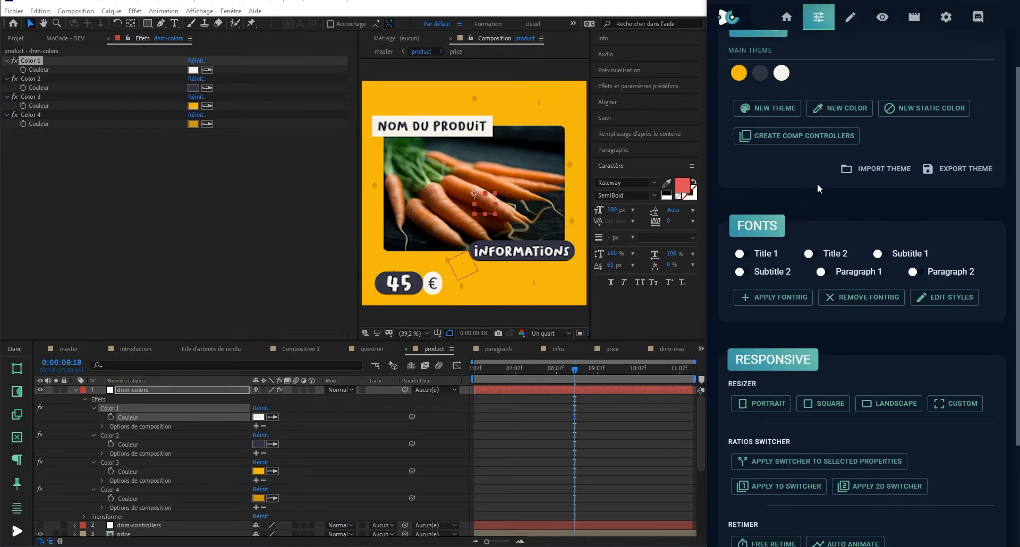
scroll(827, 206, "up", 1)
left_click(539, 420)
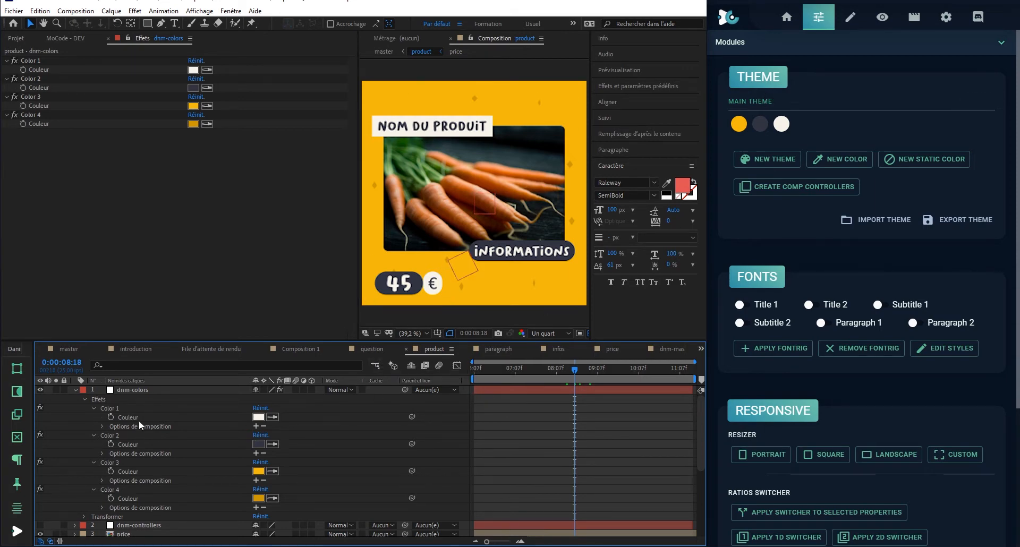
left_click(146, 433)
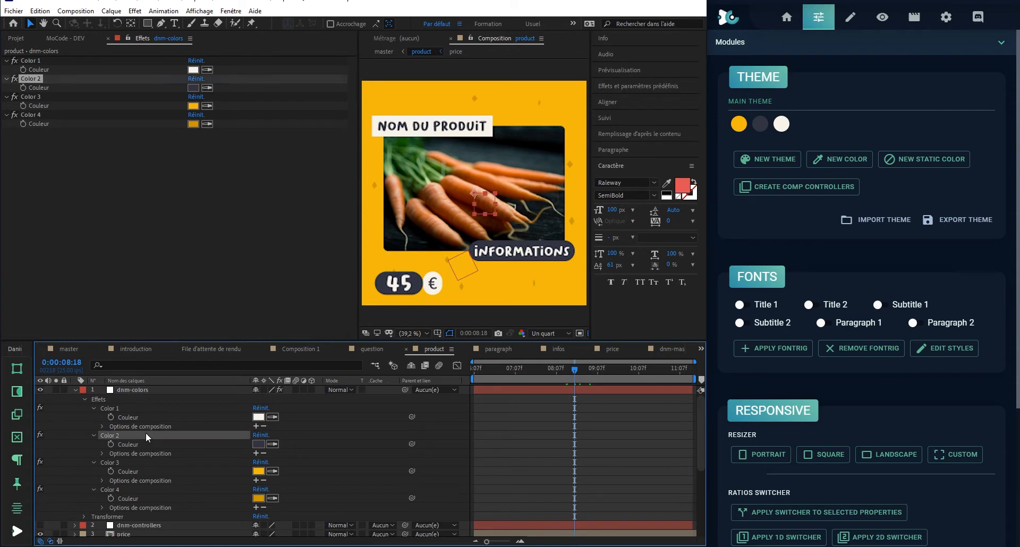
scroll(219, 466, "down", 5)
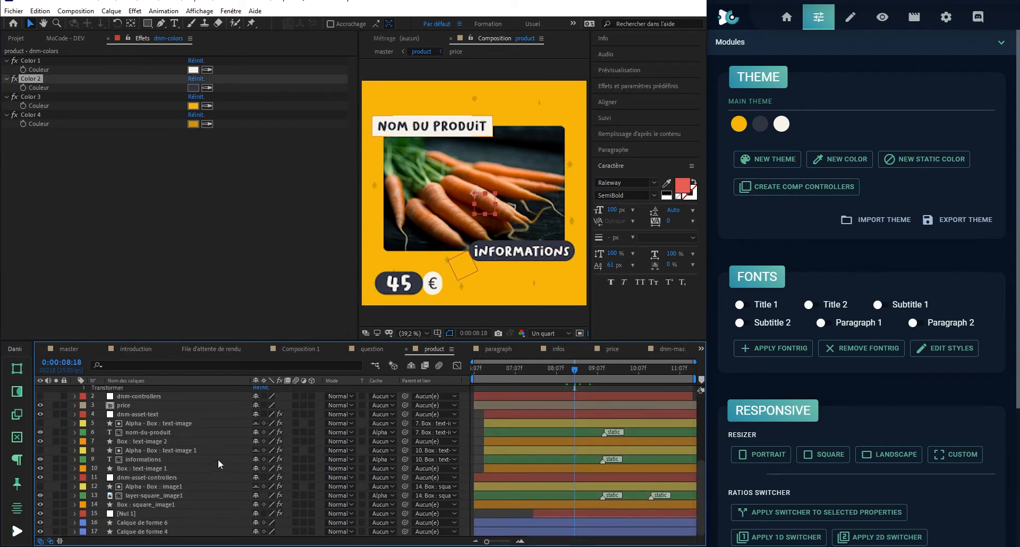
scroll(218, 460, "up", 5)
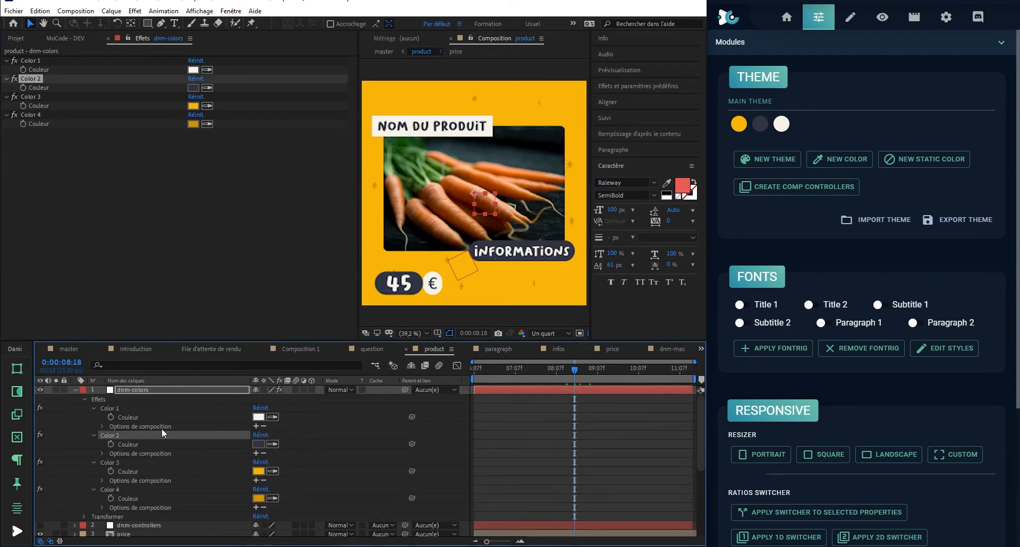
left_click(339, 442)
Link the colour property of Color 1 on dnm-colors to the theme's Alternative Color 1 and check its expression.
left_click(132, 417)
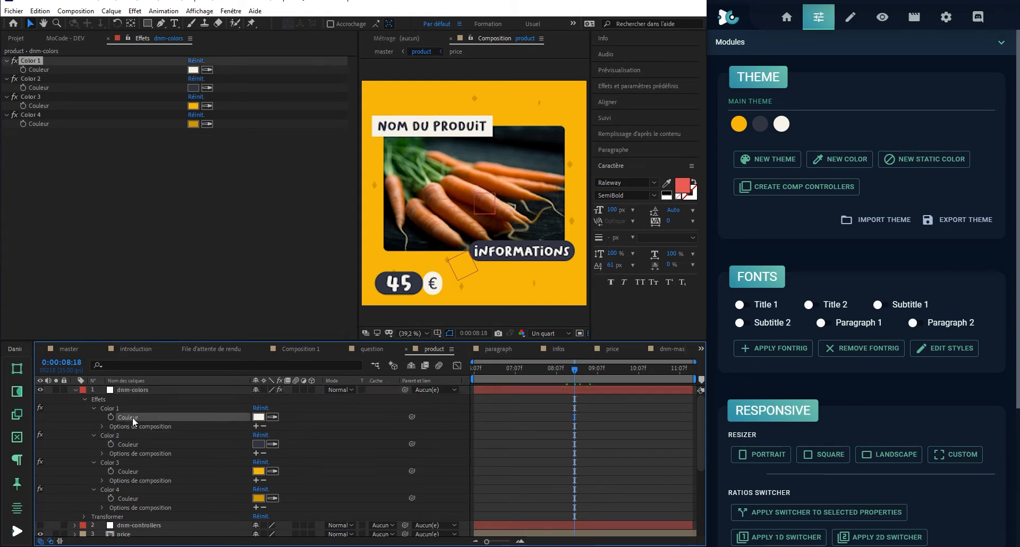
left_click(782, 125)
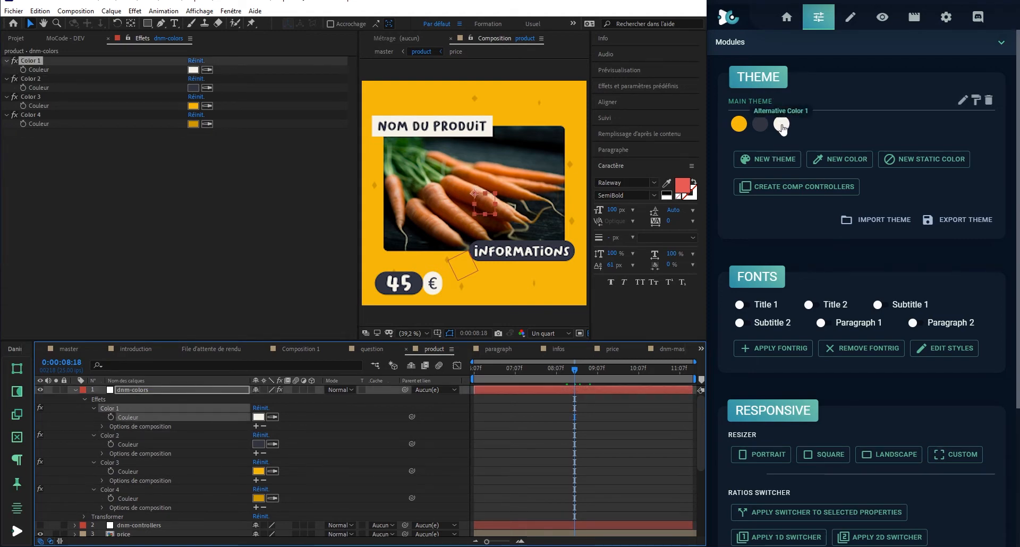
left_click(103, 418)
left_click_drag(547, 430, 539, 473)
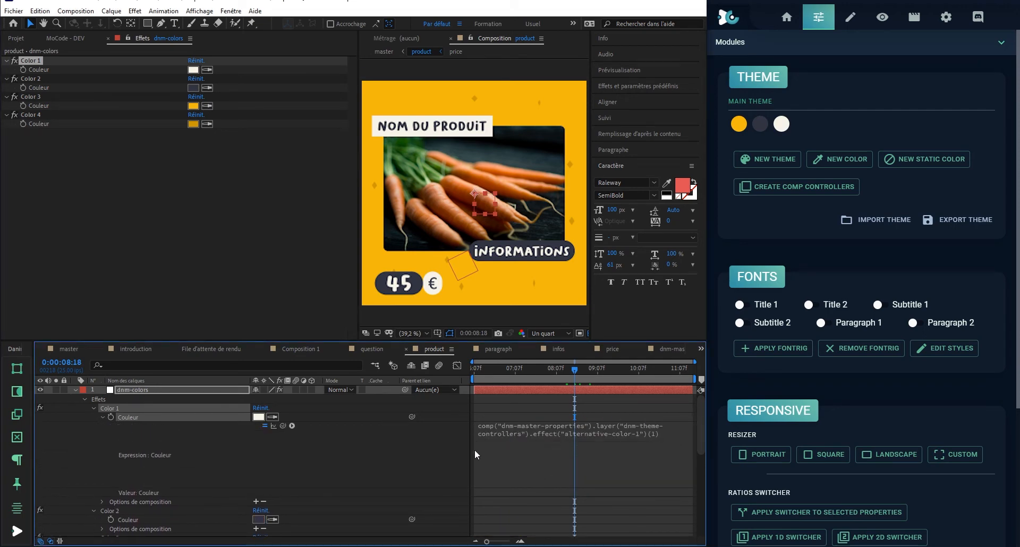
left_click(417, 455)
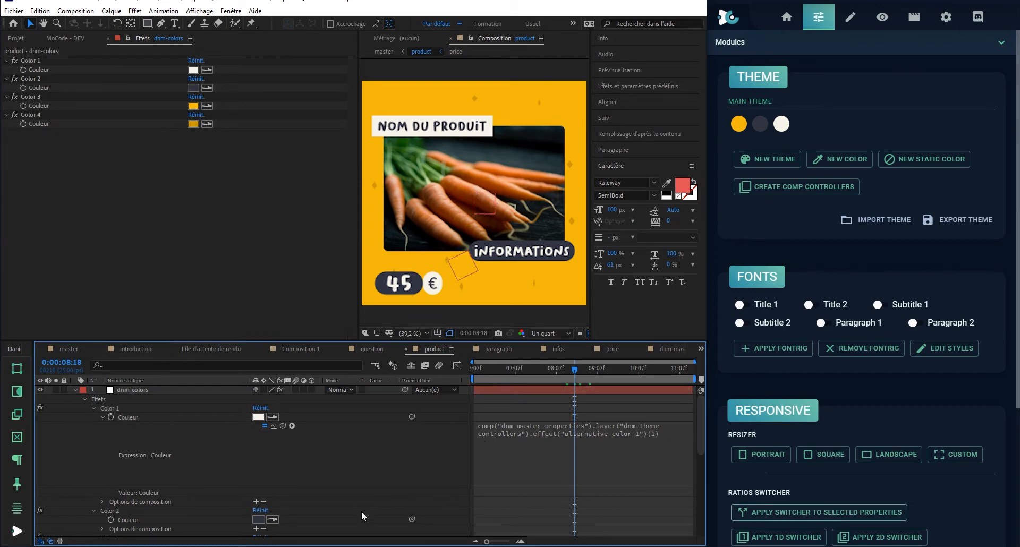
left_click(102, 417)
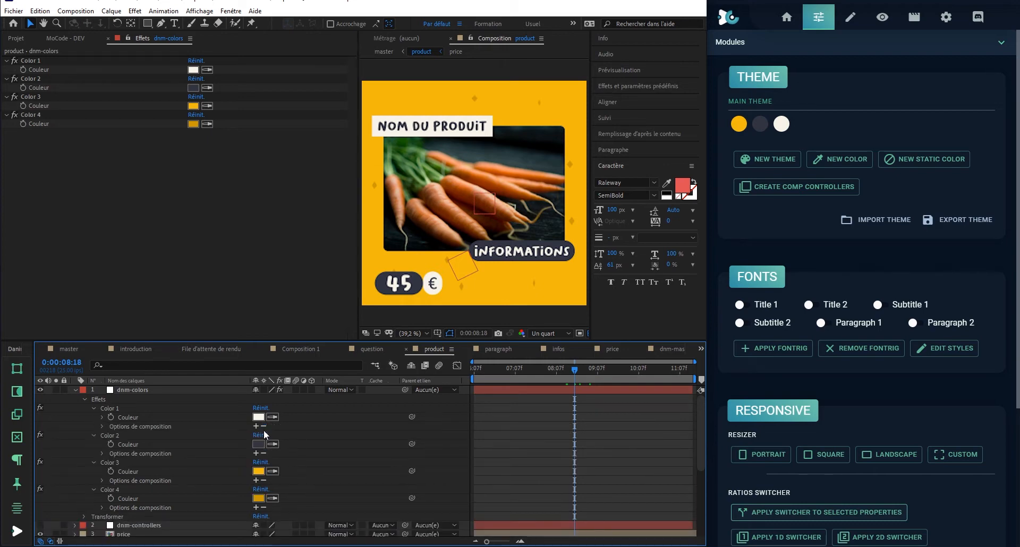
Link Color 2 on dnm-colors to the theme's Secondary Color and Color 3 to its Main Color.
left_click(128, 445)
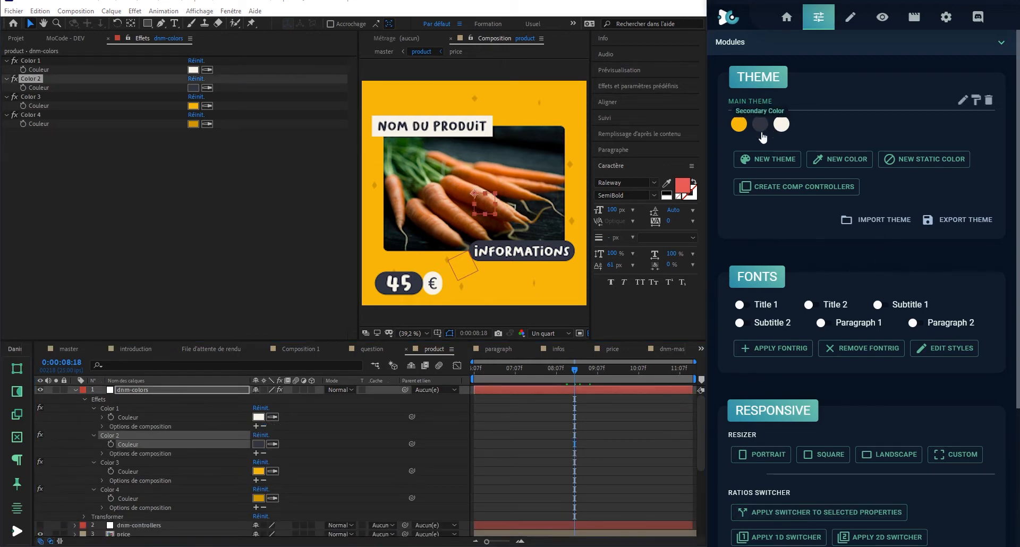
left_click(149, 471)
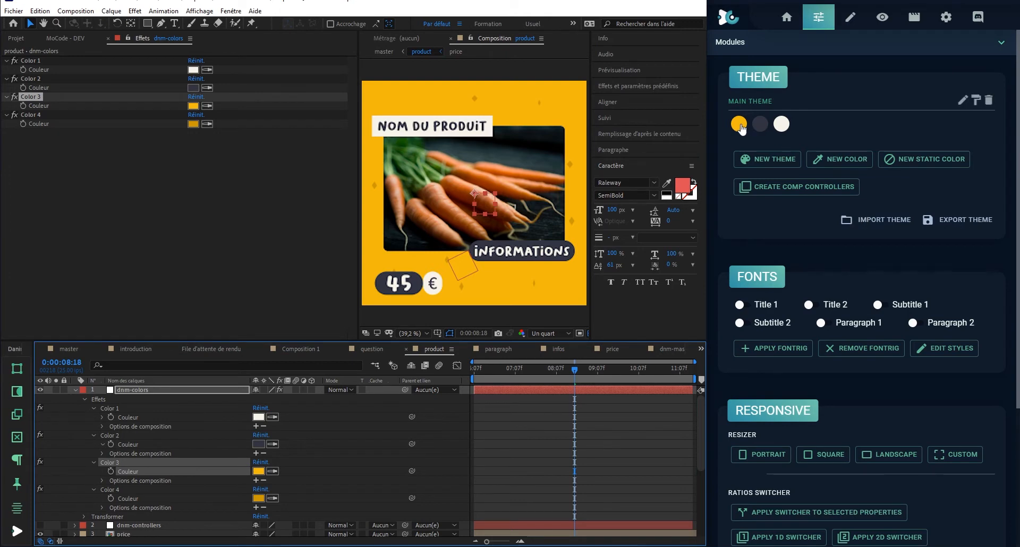
left_click(340, 480)
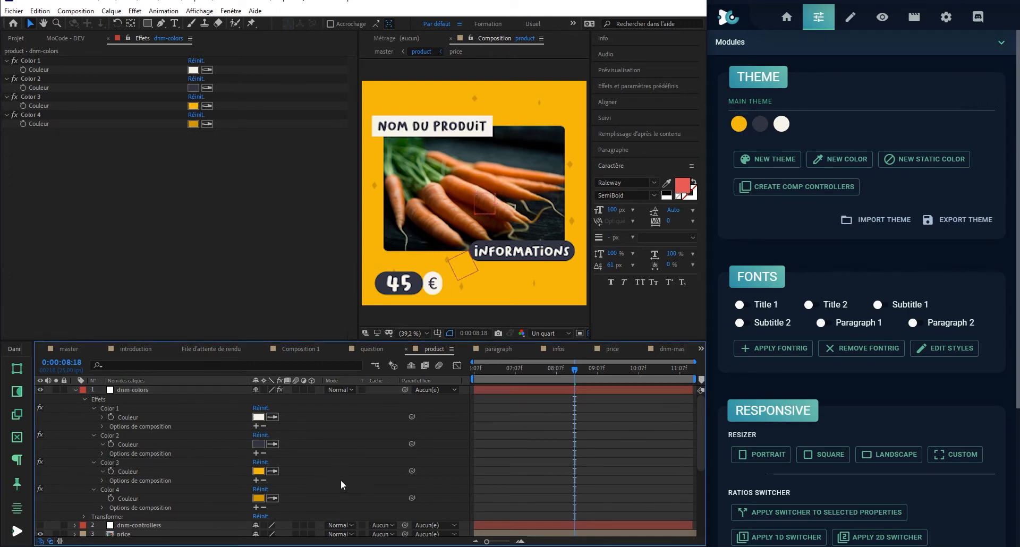
Create a second theme and change its main colour to a slightly muted green.
left_click(772, 161)
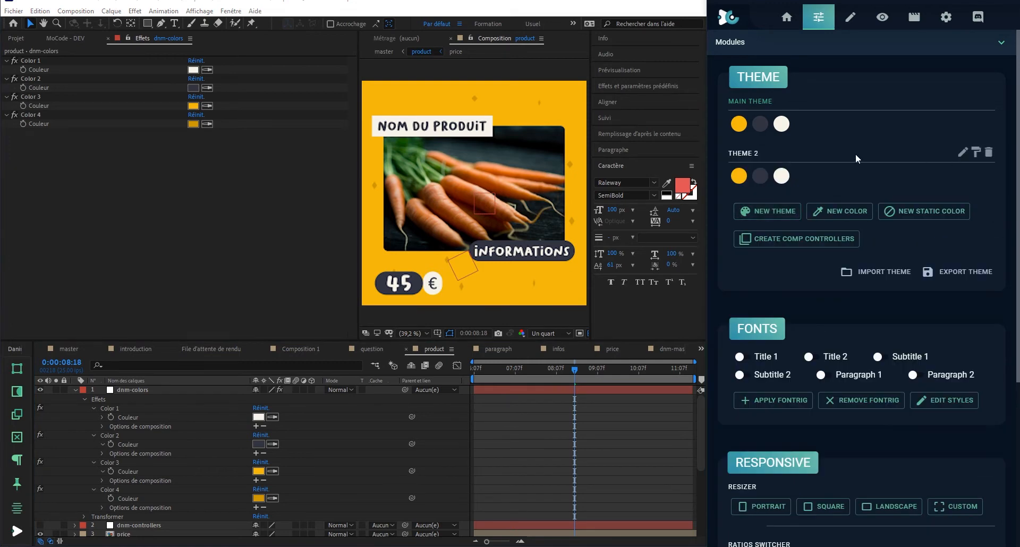
left_click(740, 181)
left_click(857, 284)
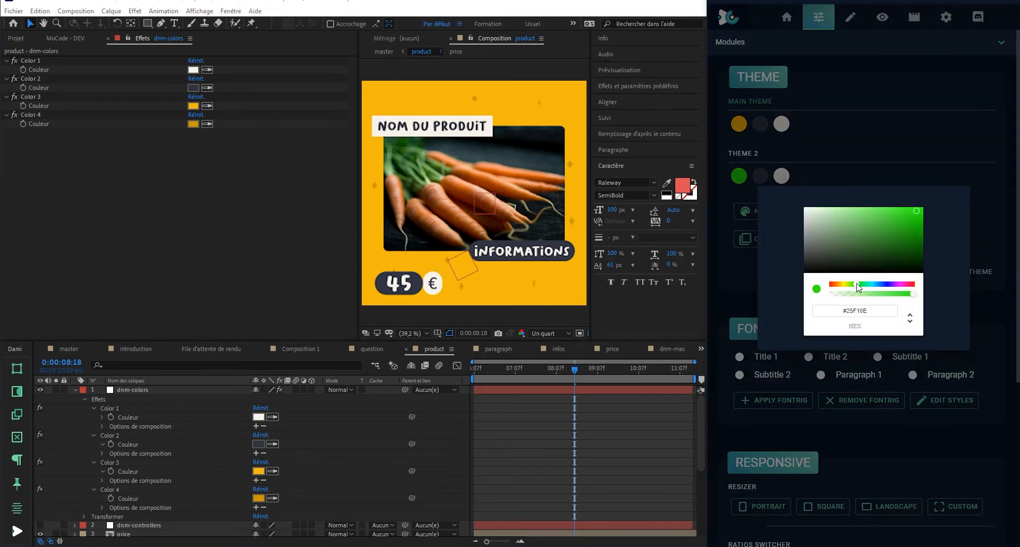
left_click_drag(906, 212, 894, 218)
left_click(873, 167)
Change the secondary colour of Theme 2 to a dark, muted brown.
left_click(760, 176)
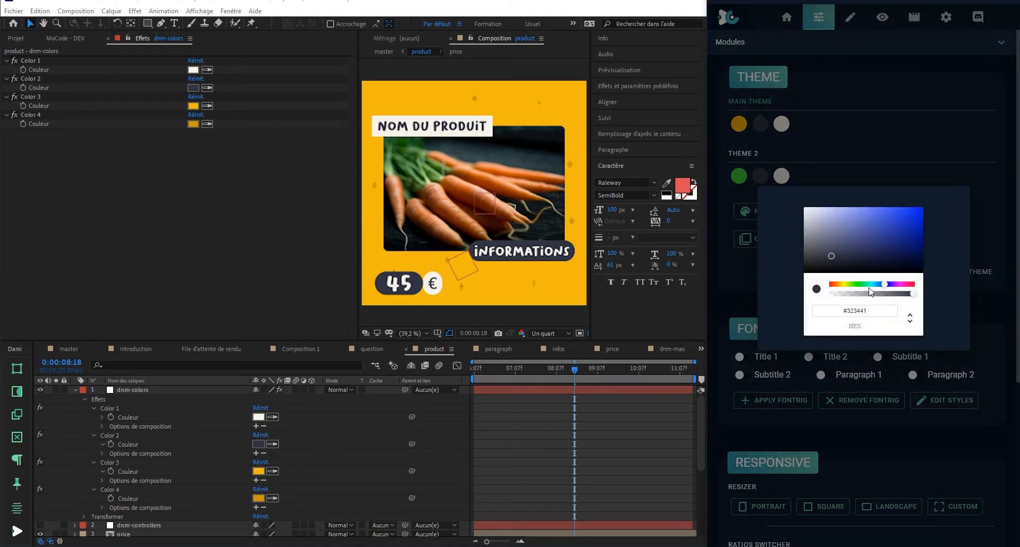
left_click_drag(893, 287, 833, 285)
left_click(860, 240)
left_click_drag(859, 240, 837, 249)
left_click(736, 249)
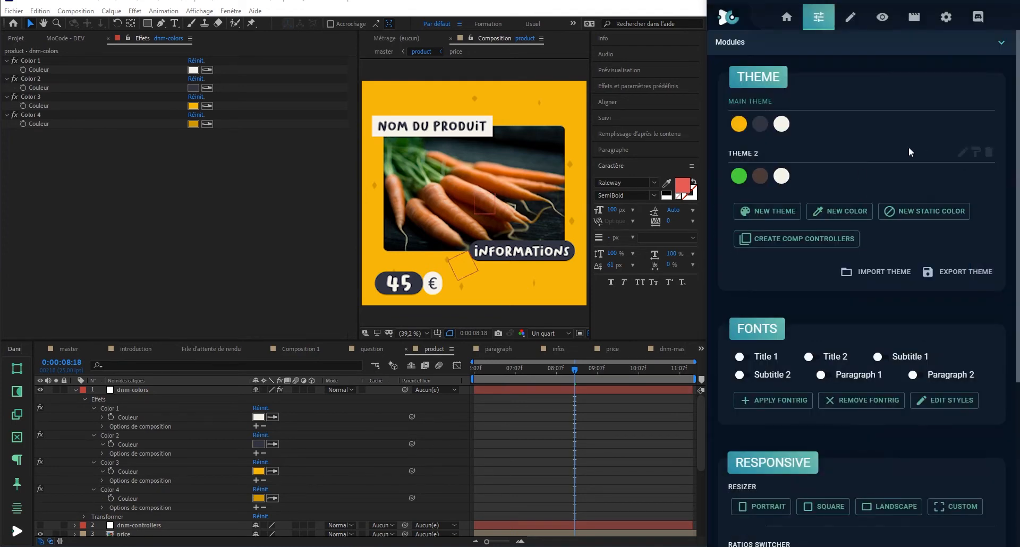
Switch the product composition to Theme 2, back to the main theme, and to Theme 2 again to compare them.
left_click(975, 153)
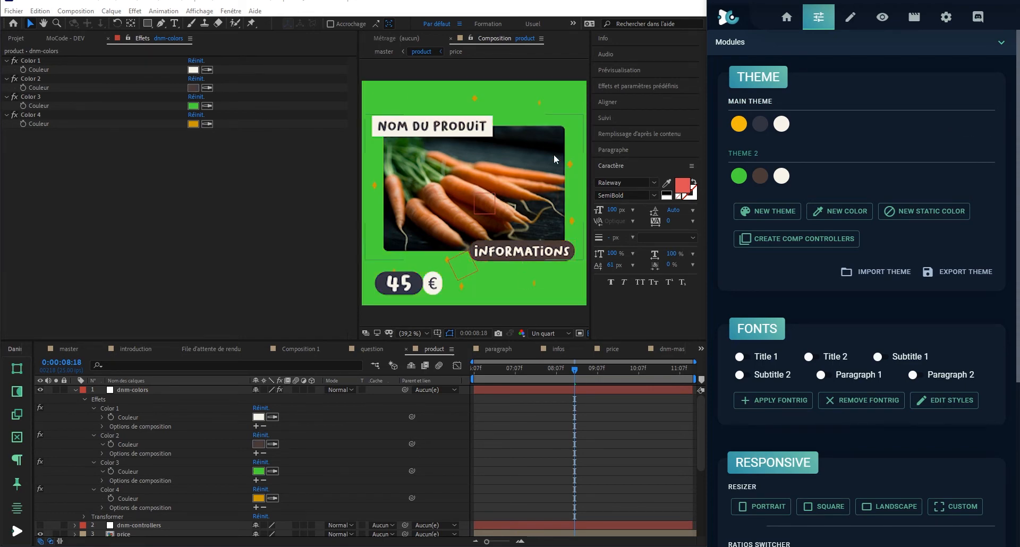
left_click(976, 101)
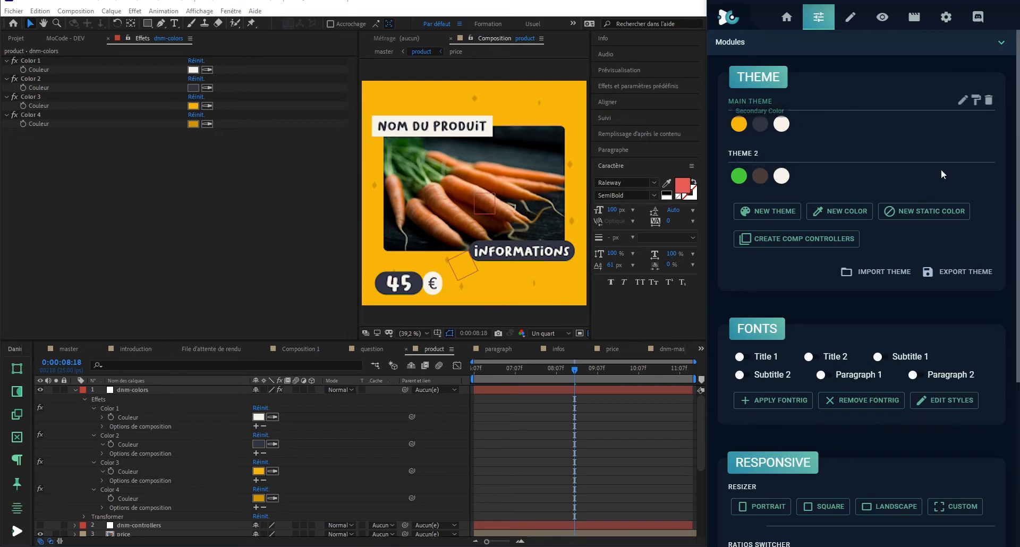
left_click(982, 154)
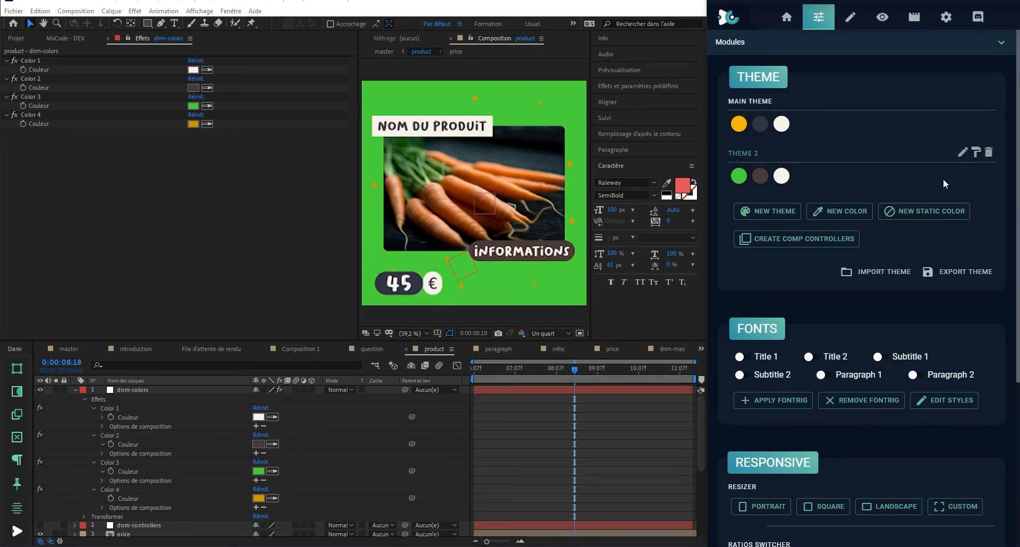
Enlarge the composition viewer and look through the product composition's layers and colour controllers.
left_click(478, 545)
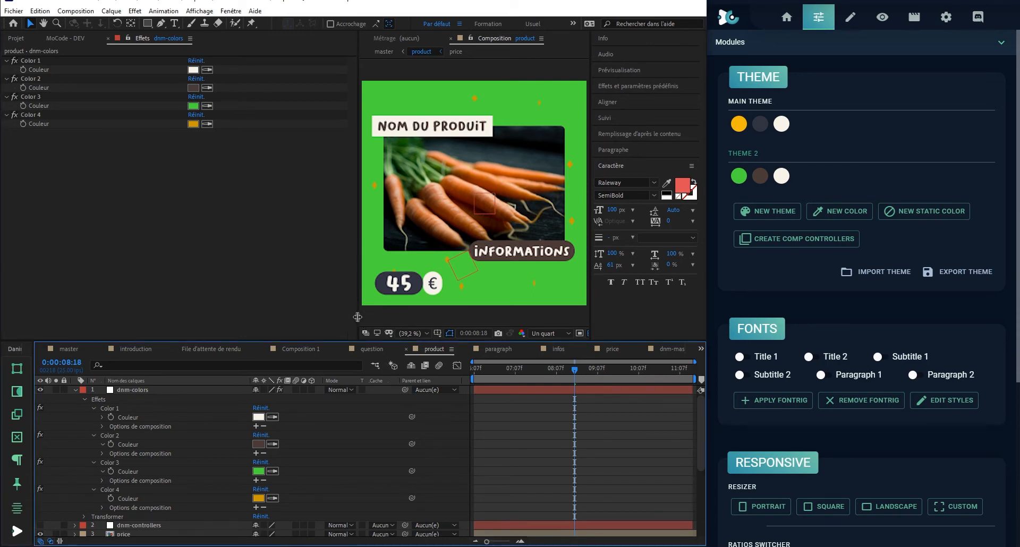
left_click_drag(357, 317, 192, 278)
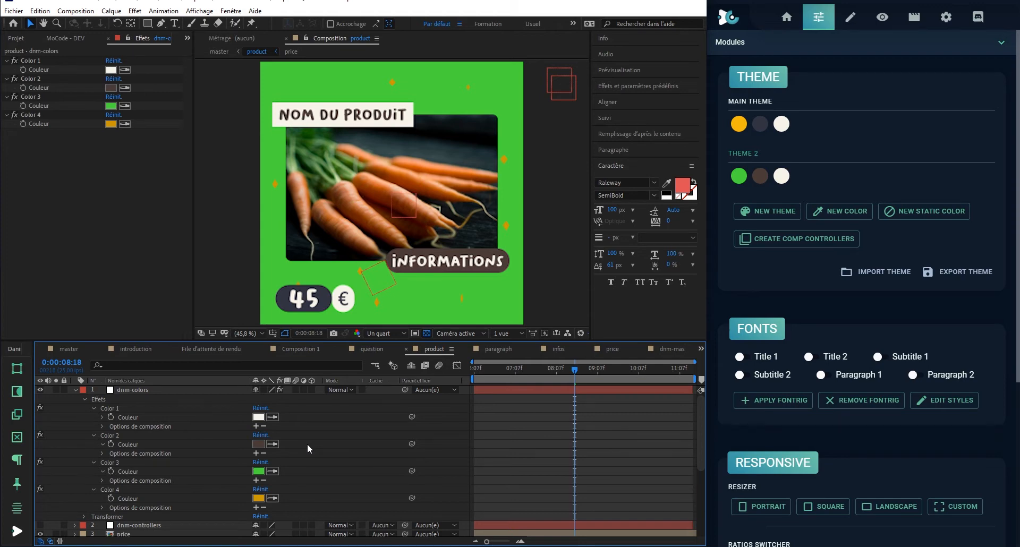
scroll(472, 438, "down", 1)
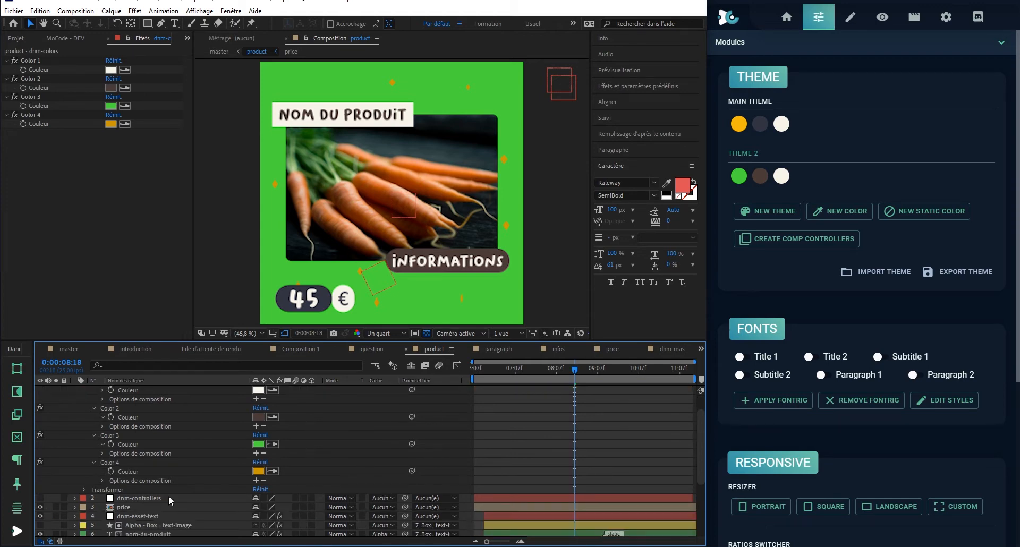
left_click(136, 506)
key("ctrl+a")
scroll(234, 491, "down", 4)
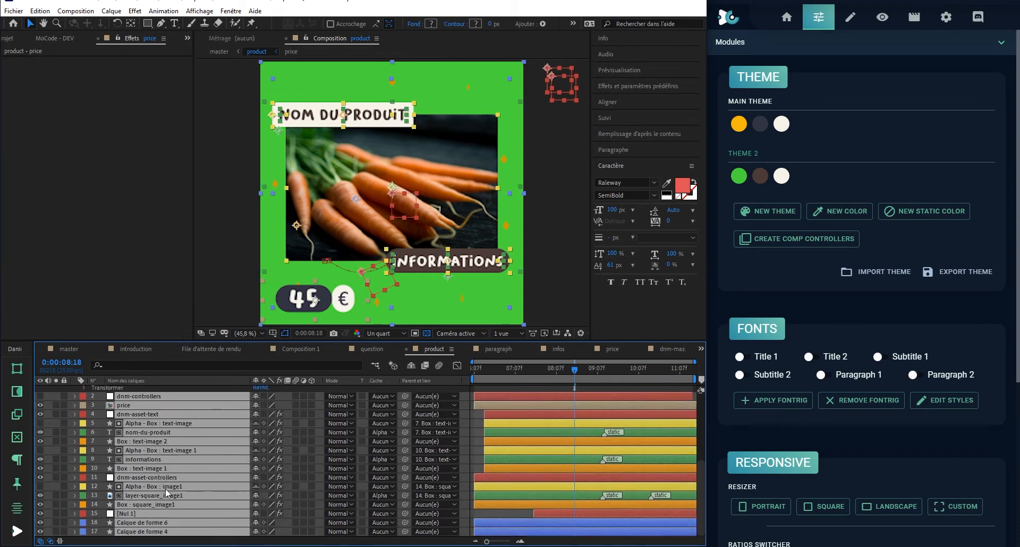
key("ctrl+shift+a")
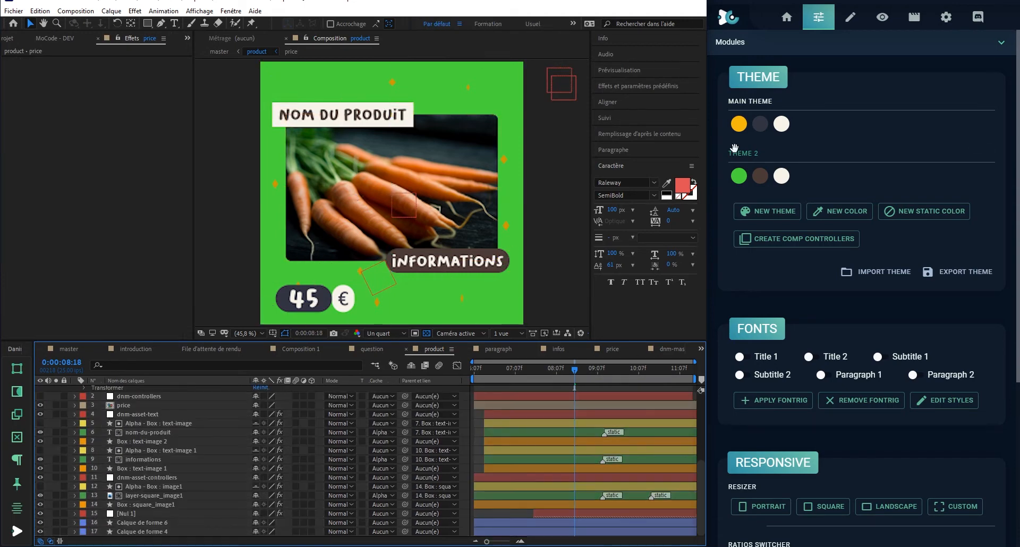
left_click(154, 523)
scroll(177, 479, "up", 5)
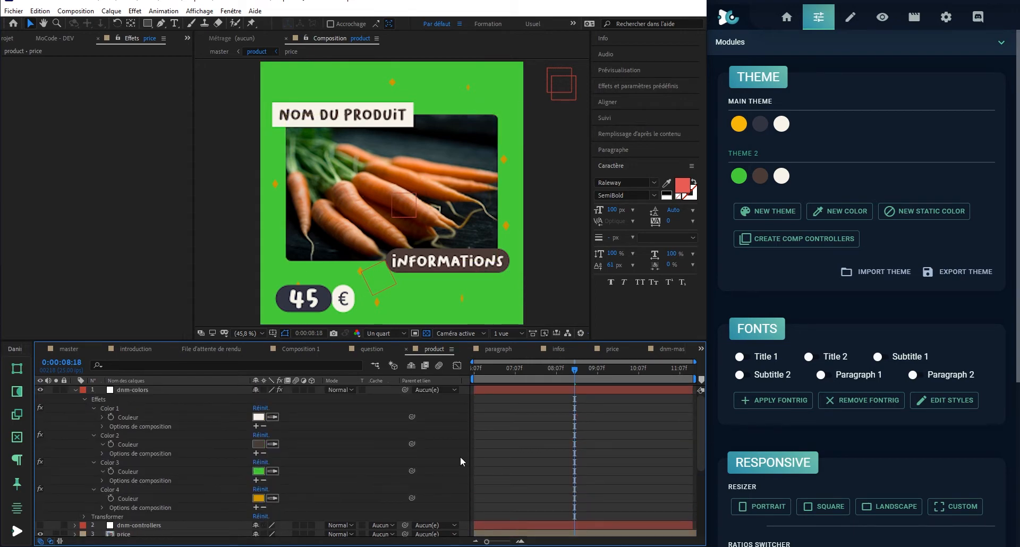
left_click(182, 445)
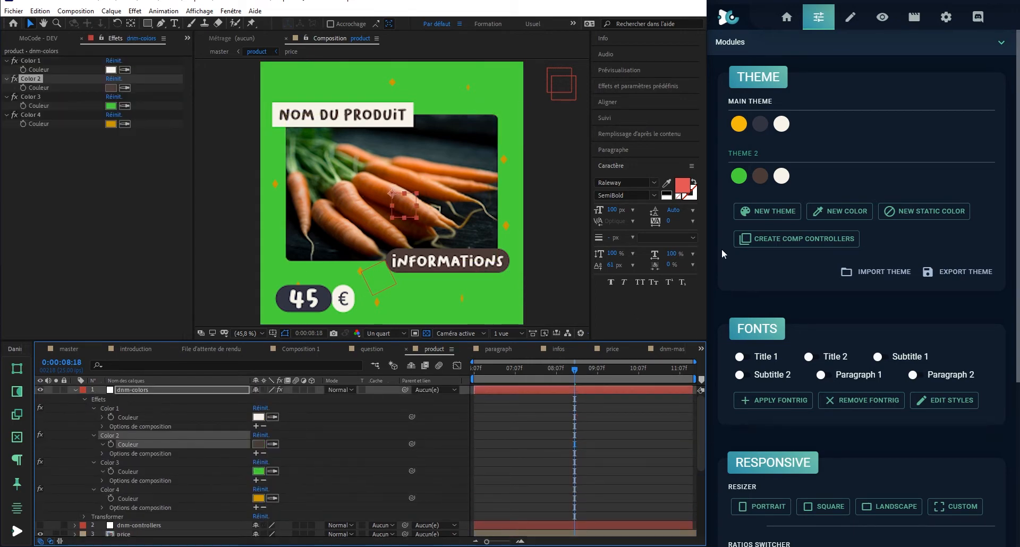
Apply the main theme and examine the options available for its main colour.
left_click(976, 99)
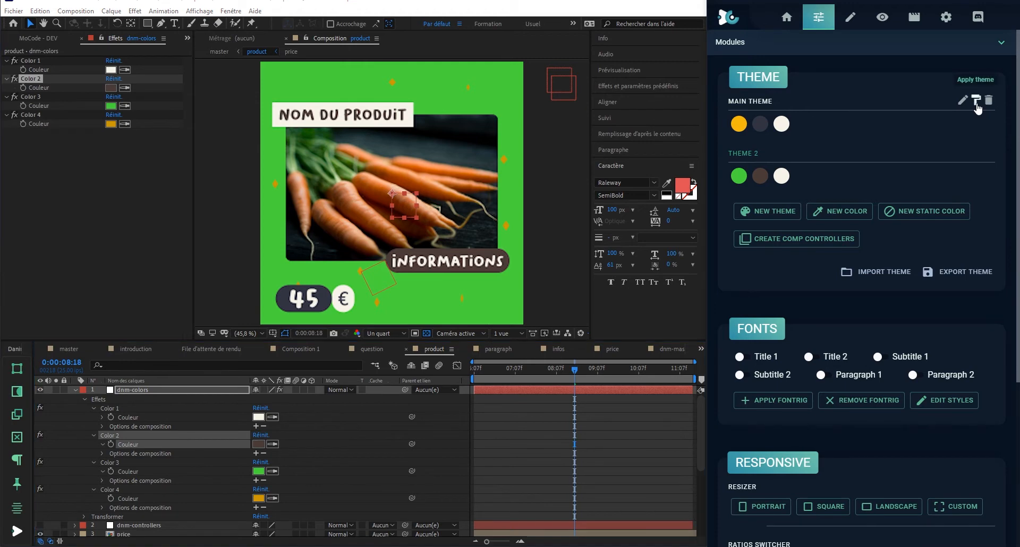
right_click(739, 125)
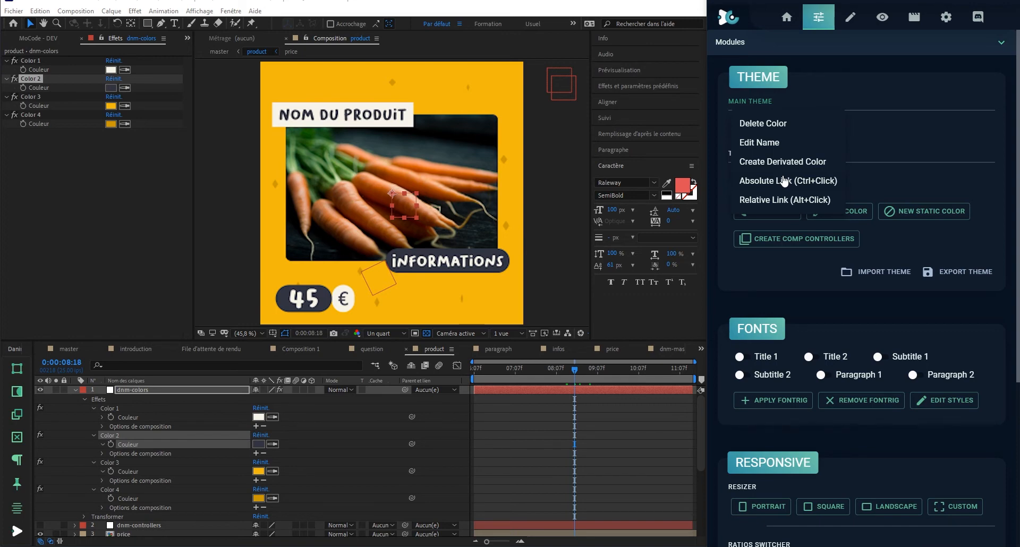
left_click(333, 447)
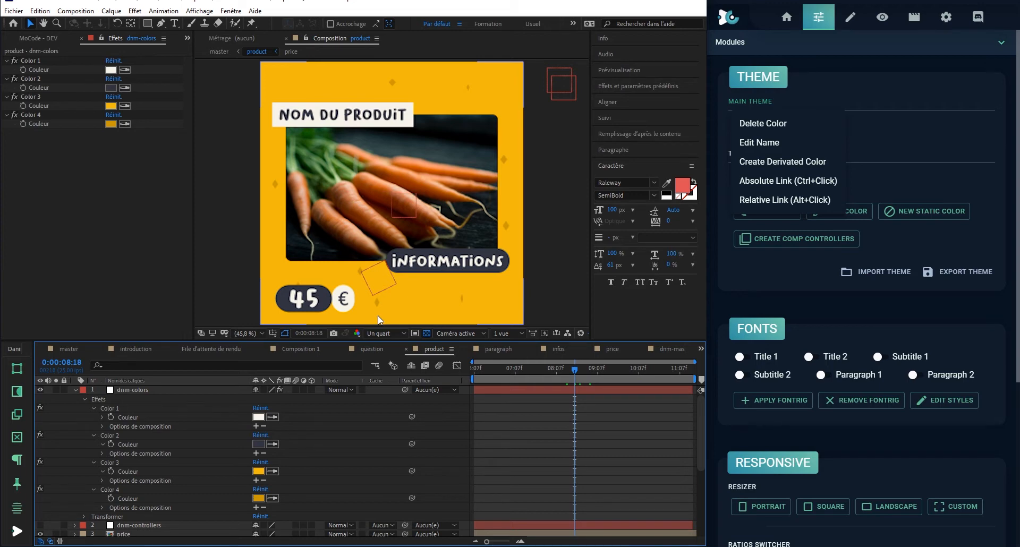
left_click(869, 62)
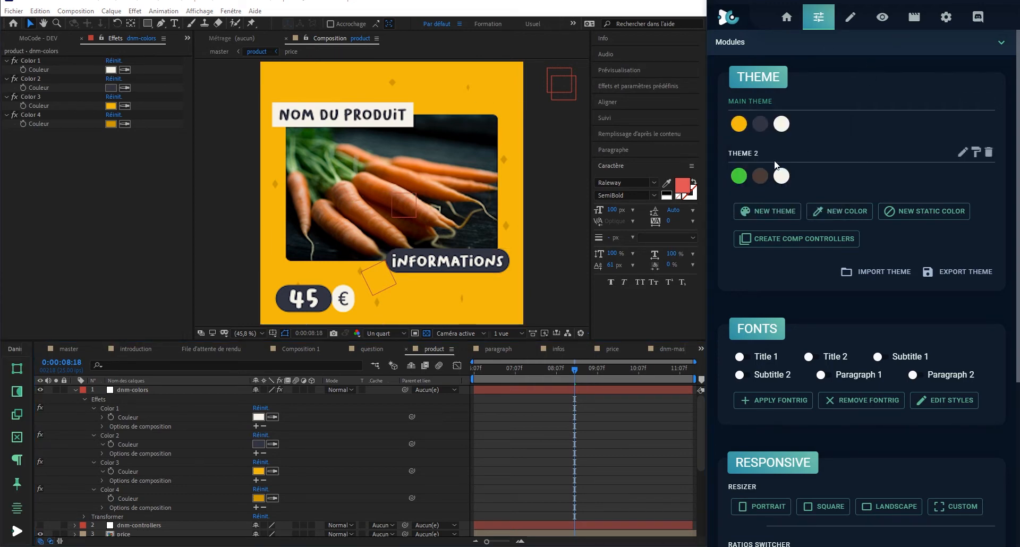
Add a theme colour named Alternative Color 2 with ID alternative-color-2.
left_click(45, 114)
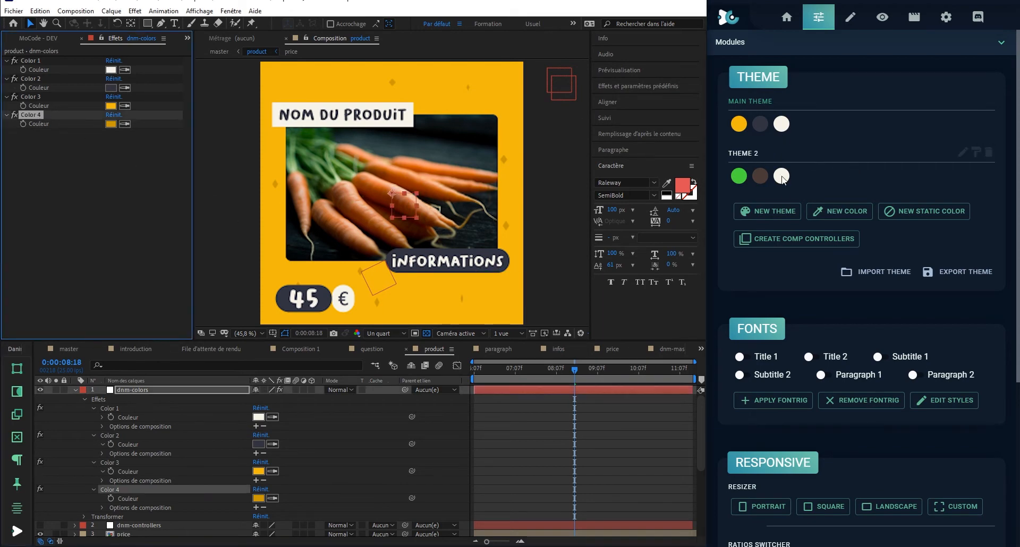
left_click(838, 217)
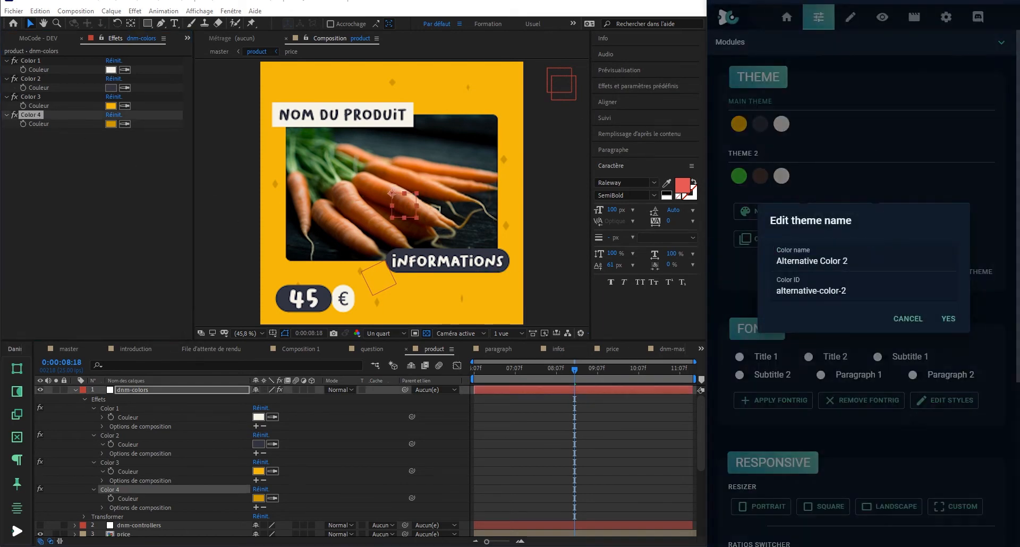
left_click(962, 321)
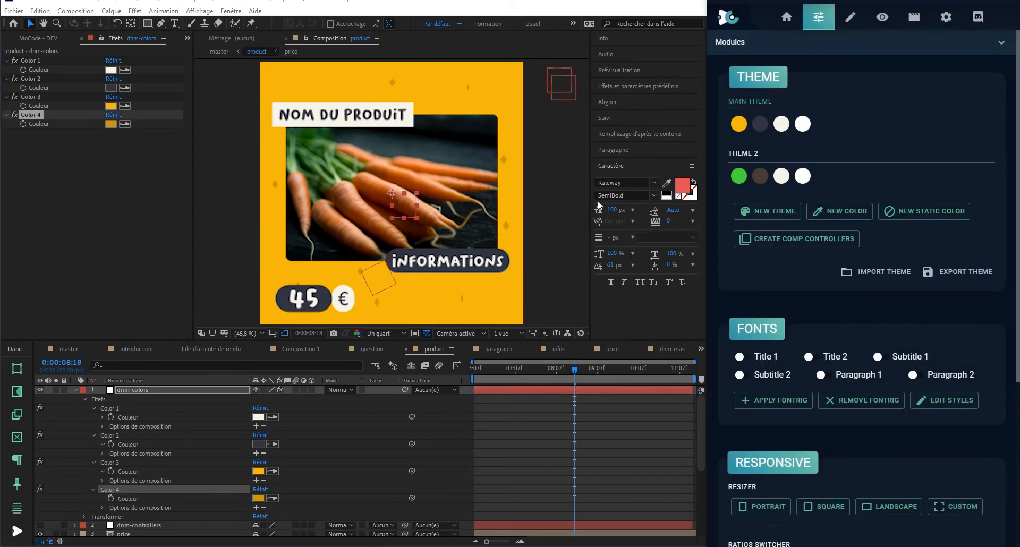
Set the main theme's Alternative Color 2 to the hex value of Color 4 and link Color 4 to it.
left_click(110, 124)
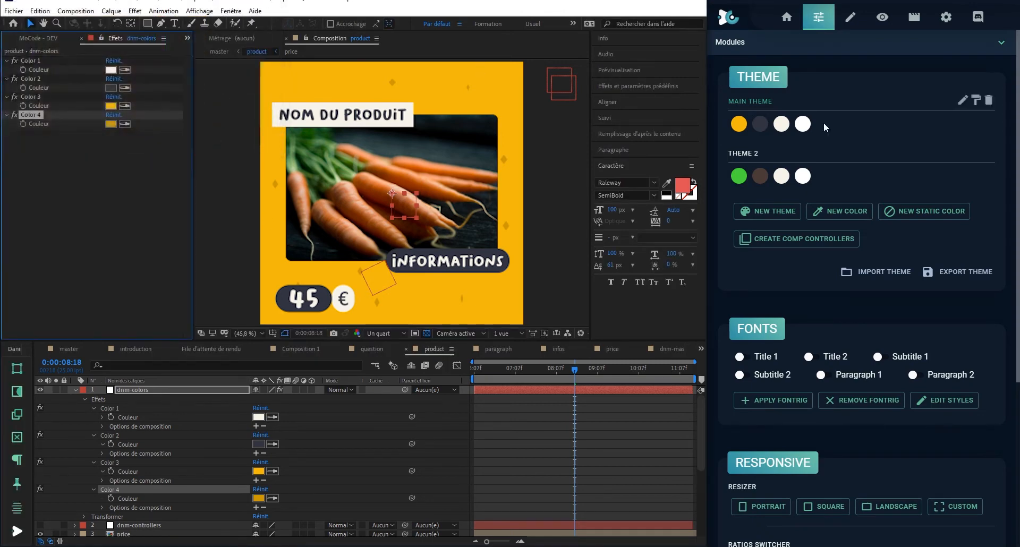
left_click(809, 122)
left_click(868, 308)
key("ctrl+v")
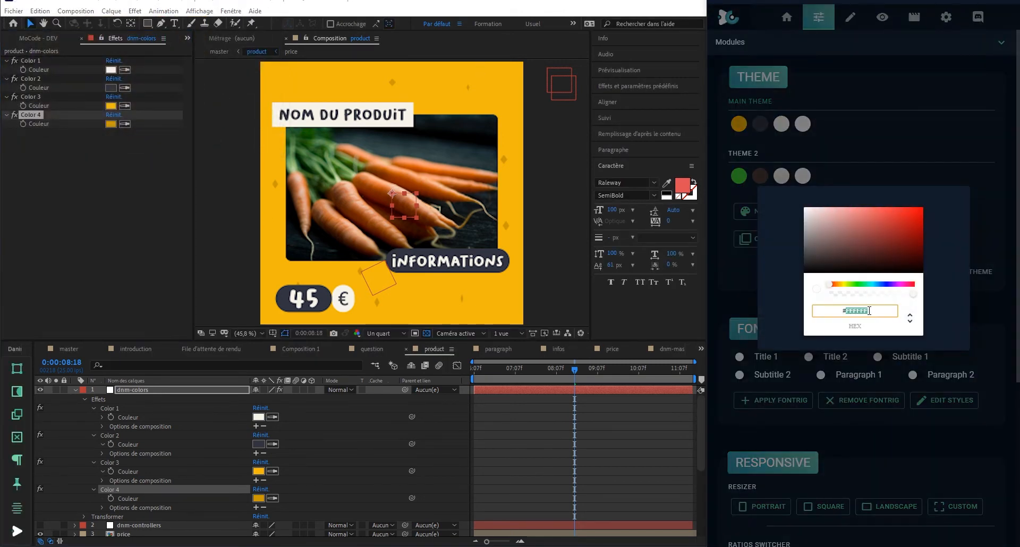
left_click(895, 149)
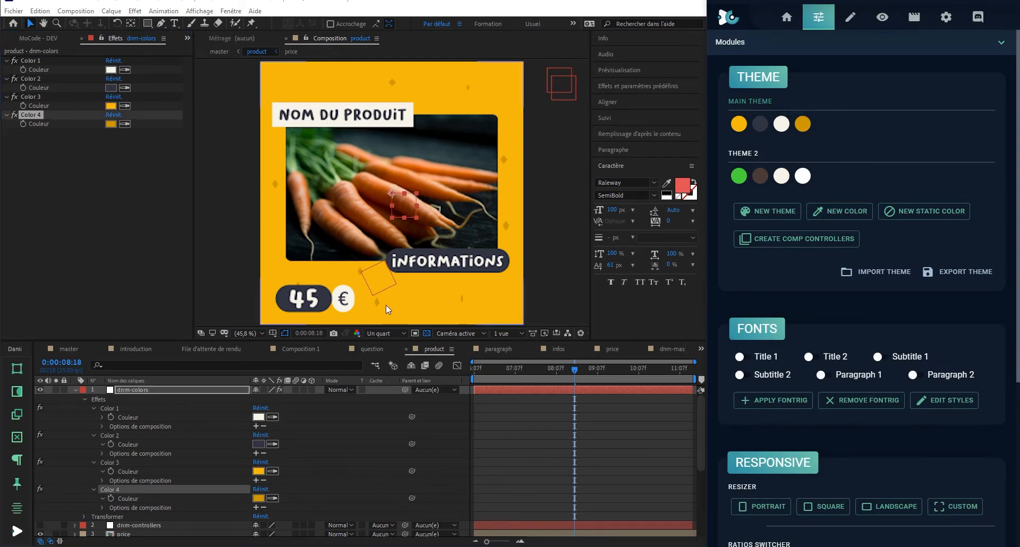
Apply Theme 2 and set its Alternative Color 2 to a muted green.
left_click(523, 461)
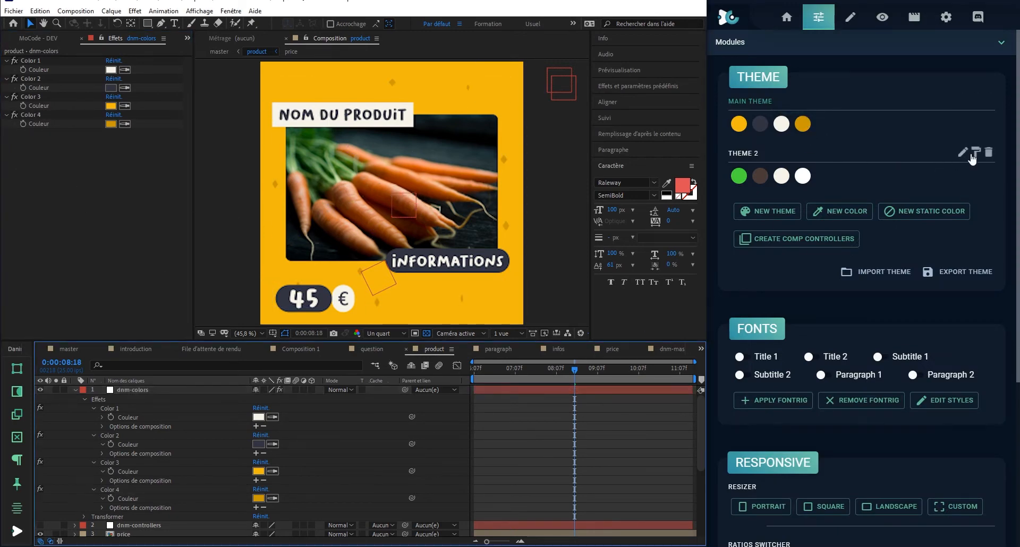
left_click(976, 154)
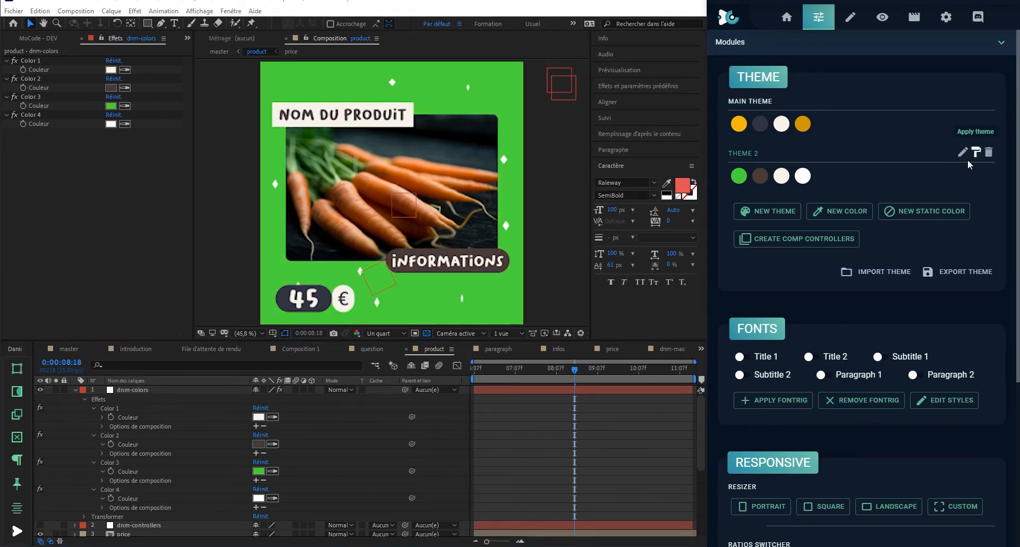
left_click(809, 178)
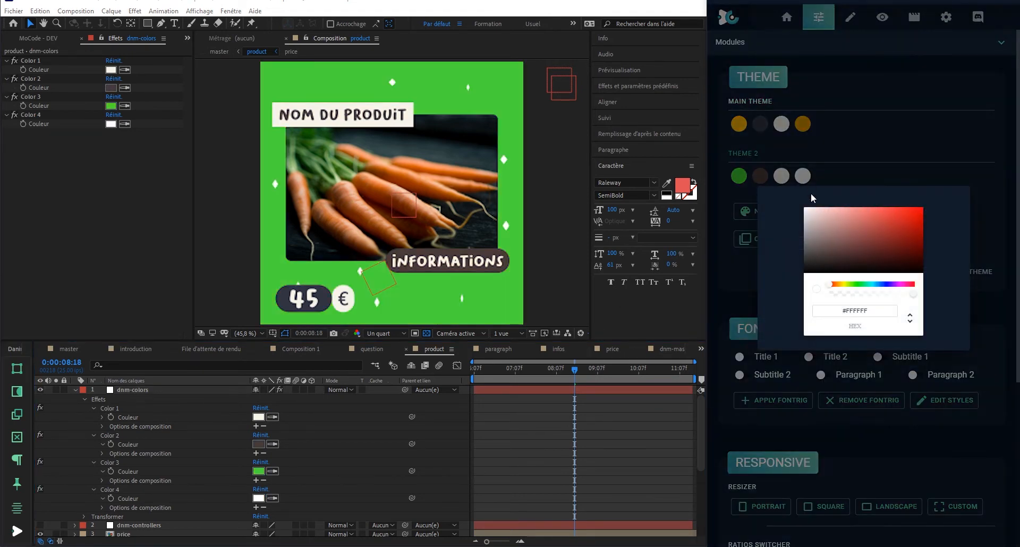
left_click(863, 284)
left_click(895, 221)
left_click_drag(895, 221, 854, 227)
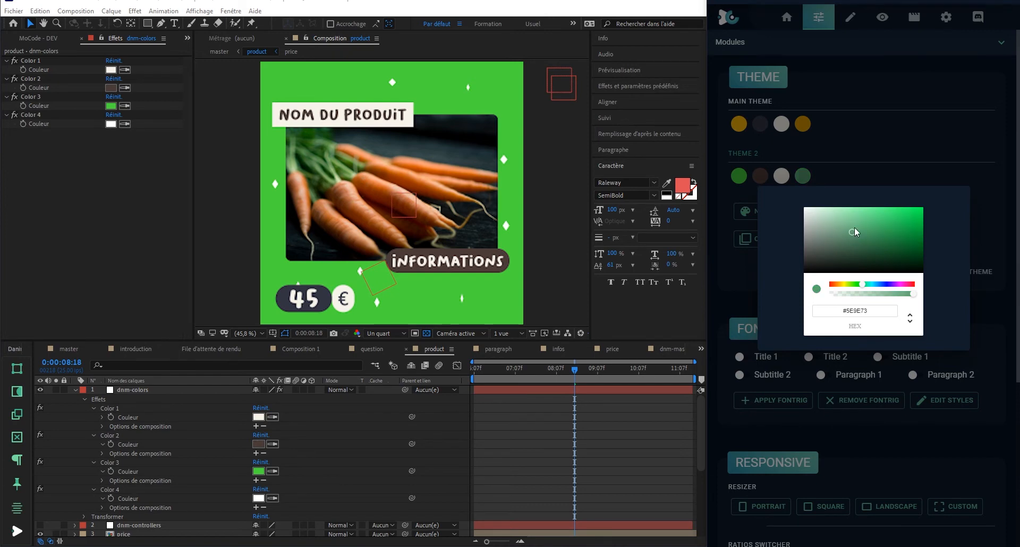
left_click(888, 169)
Create a third theme and delete it again.
left_click(786, 212)
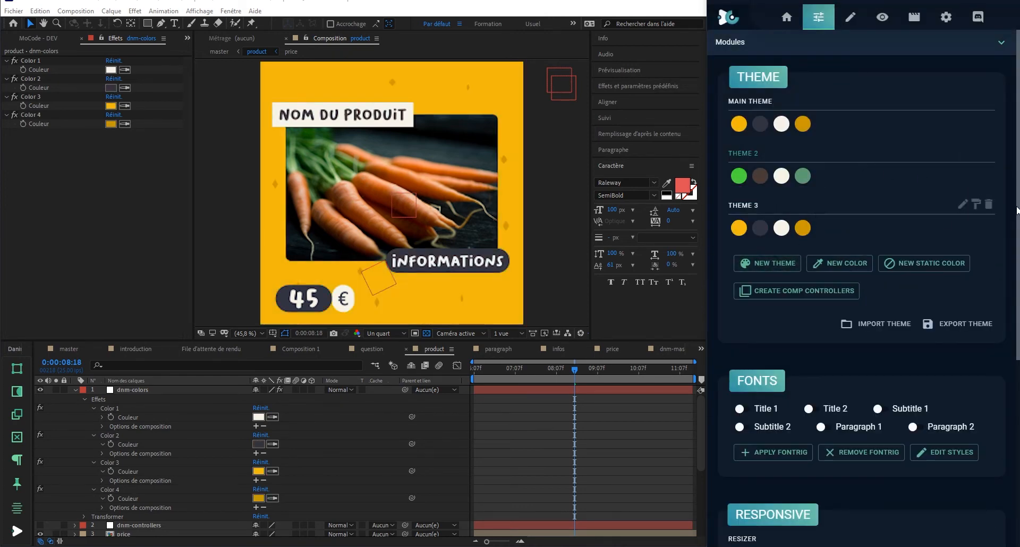
left_click(989, 204)
left_click(935, 301)
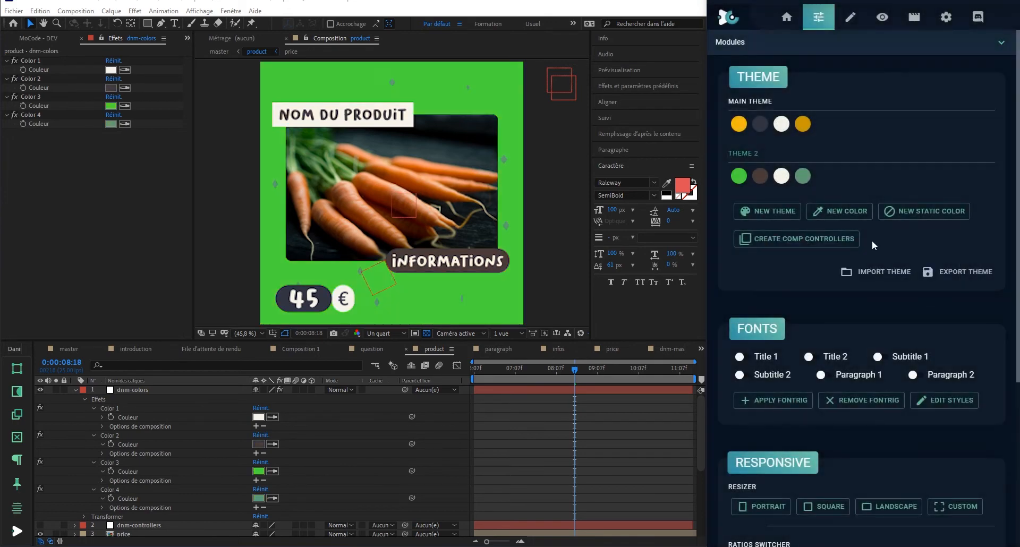
Delete Alternative Color 2 from all themes and remove the leftover expression from Color 4's colour on dnm-colors.
right_click(803, 178)
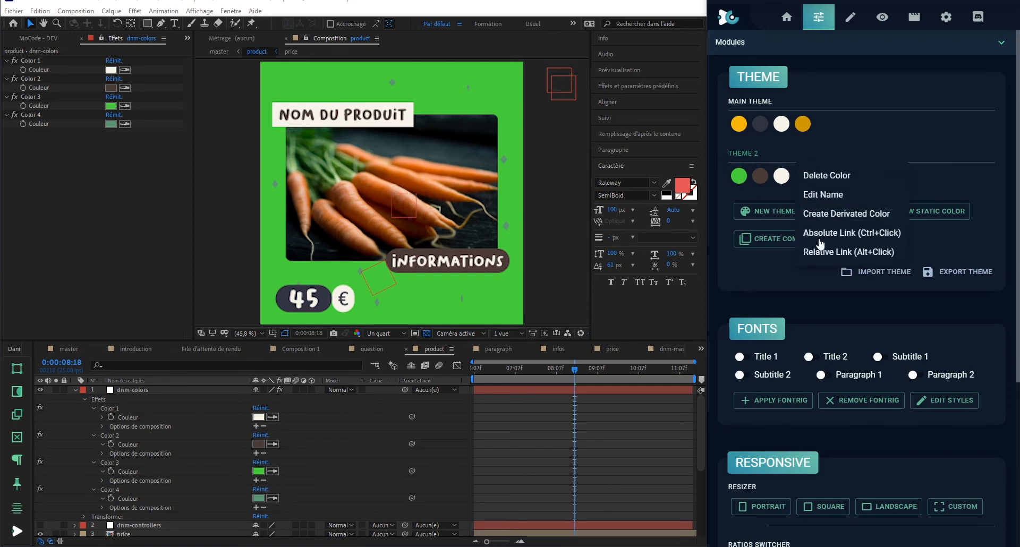
left_click(825, 176)
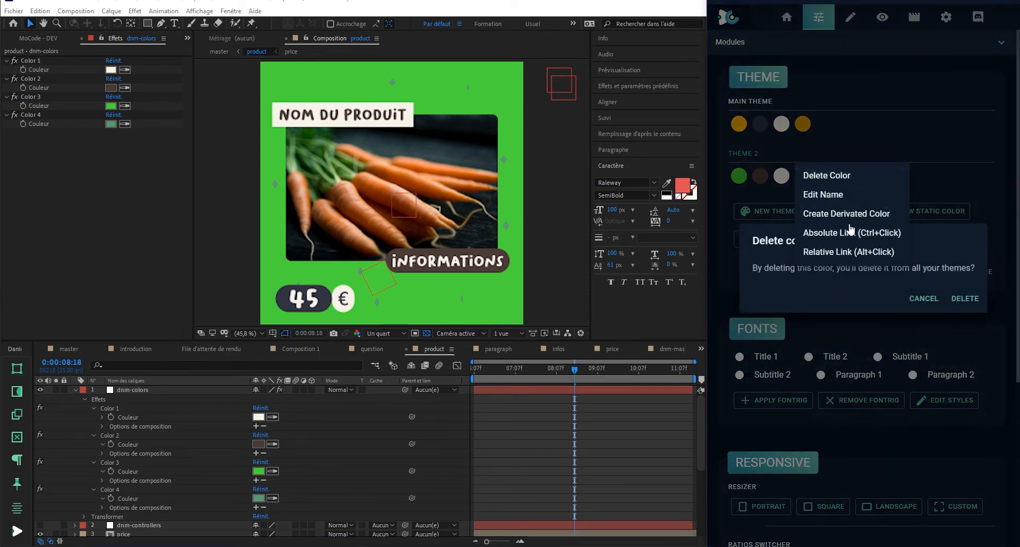
left_click(962, 302)
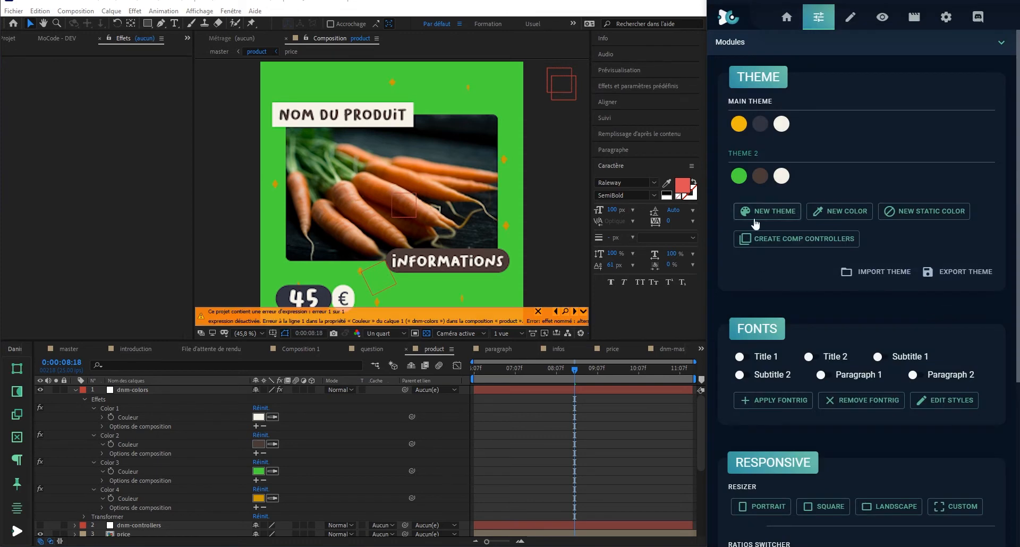
left_click(110, 499, "alt")
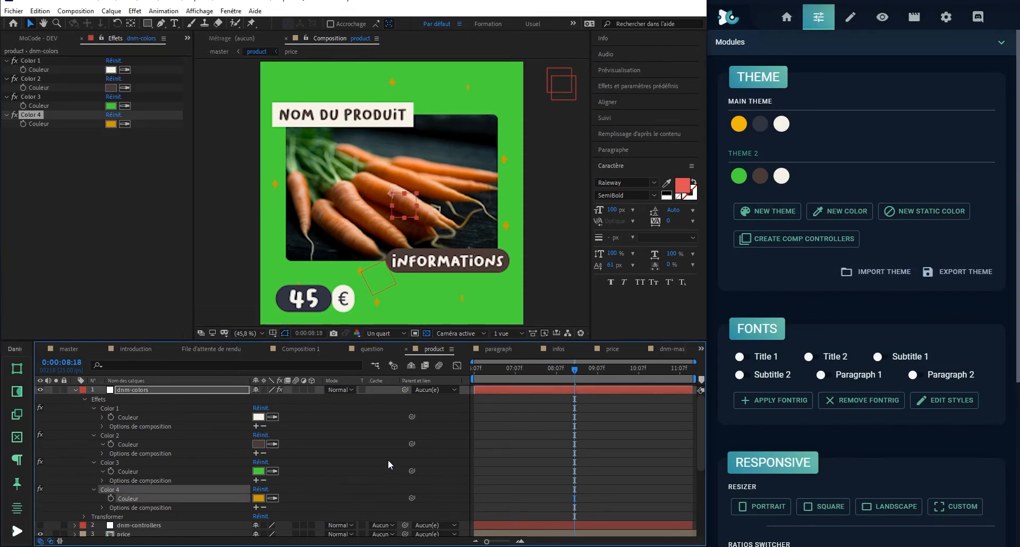
left_click(388, 460)
Apply the main theme and return to the product composition to check its colours.
left_click(372, 349)
left_click(301, 350)
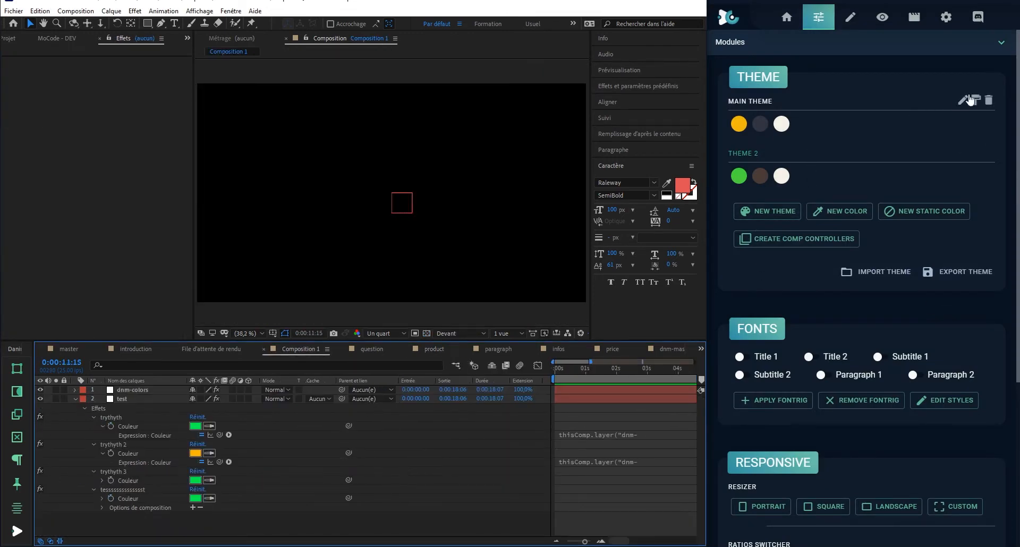
left_click(977, 101)
left_click(498, 349)
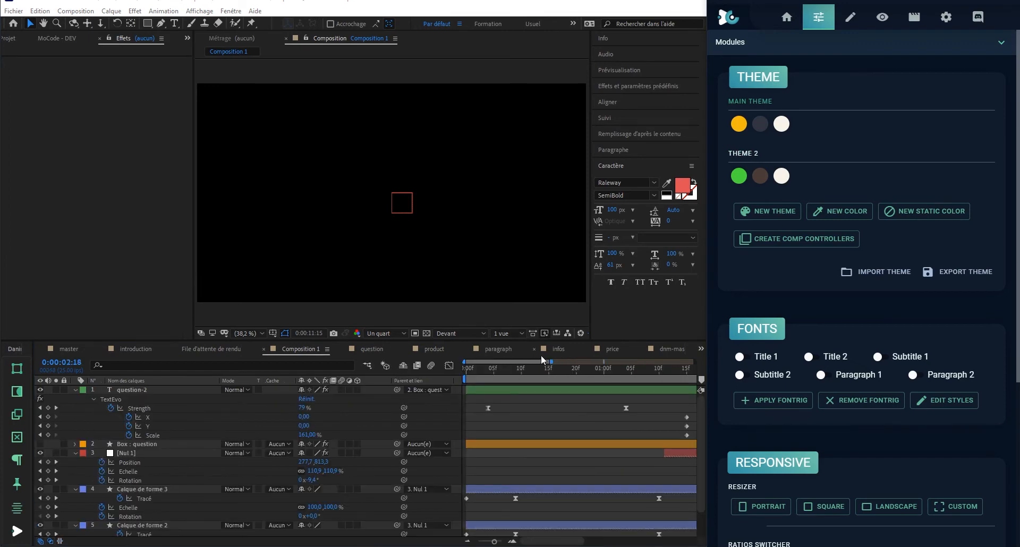
left_click(434, 349)
left_click_drag(560, 369, 573, 367)
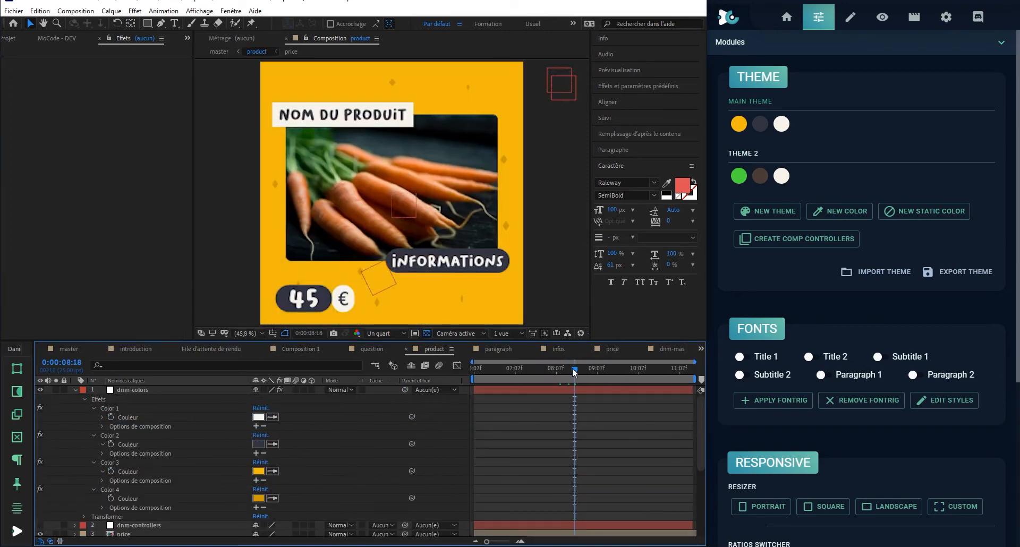
Link Color 4 on dnm-colors to the main theme's Main Color with a relative link.
left_click(133, 498)
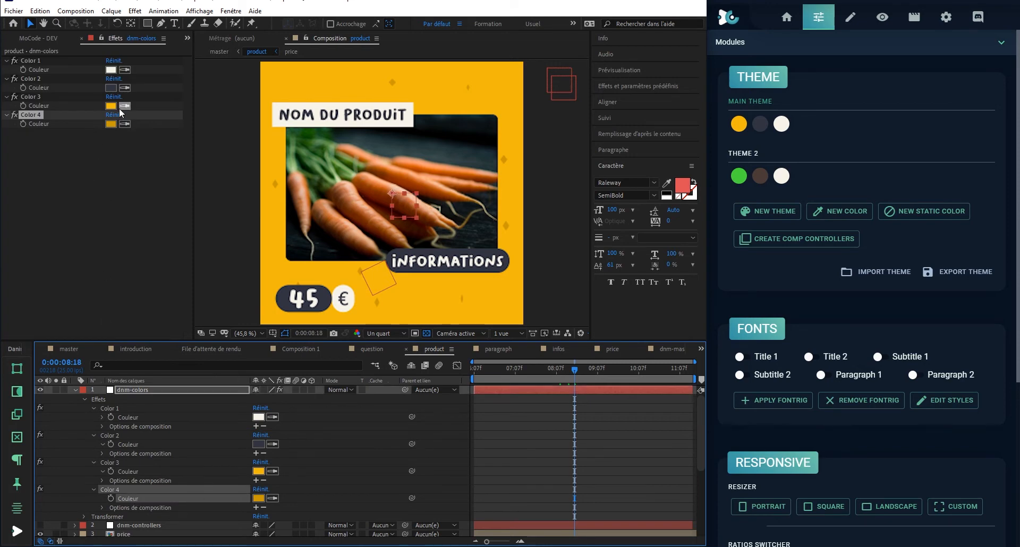
left_click(92, 174)
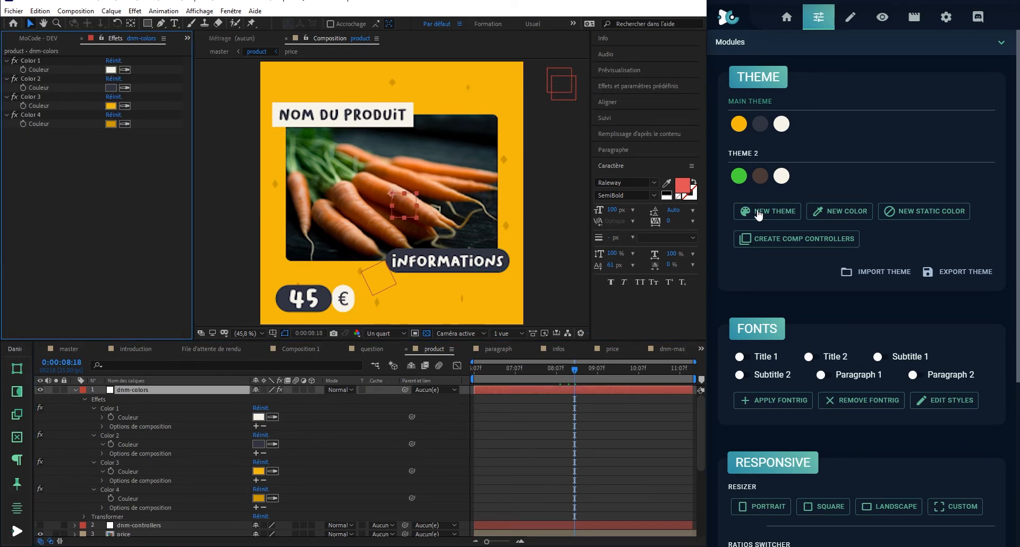
left_click(132, 494)
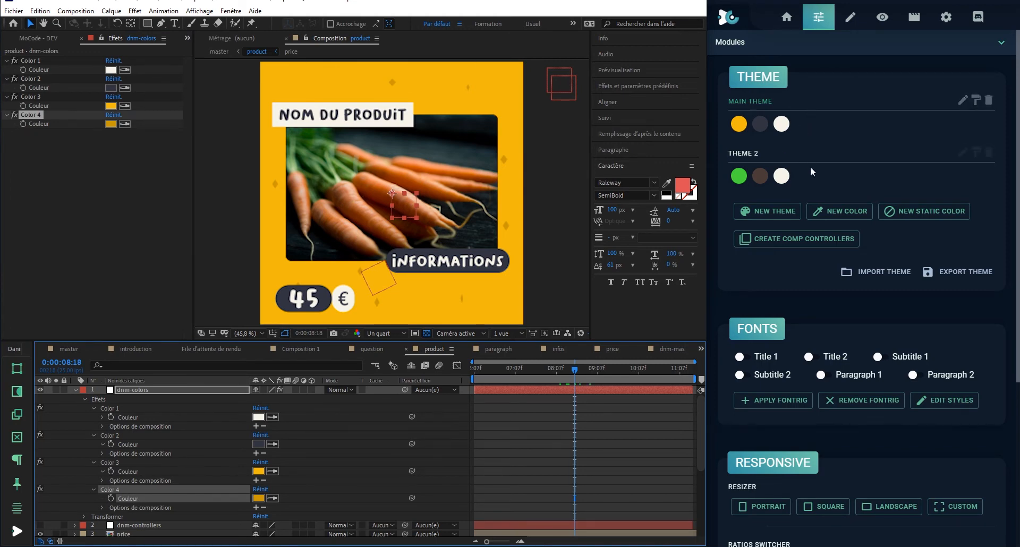
right_click(740, 125)
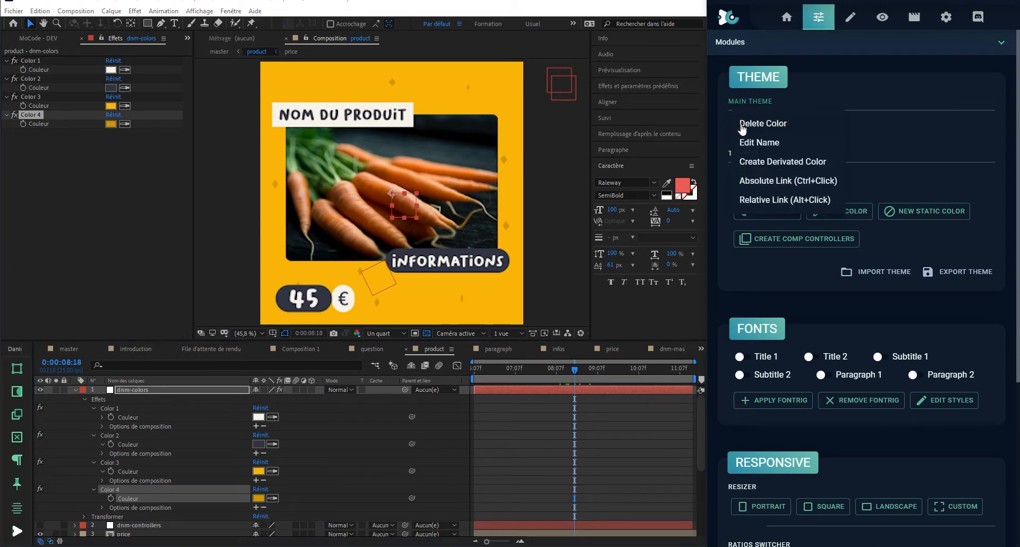
left_click(775, 200)
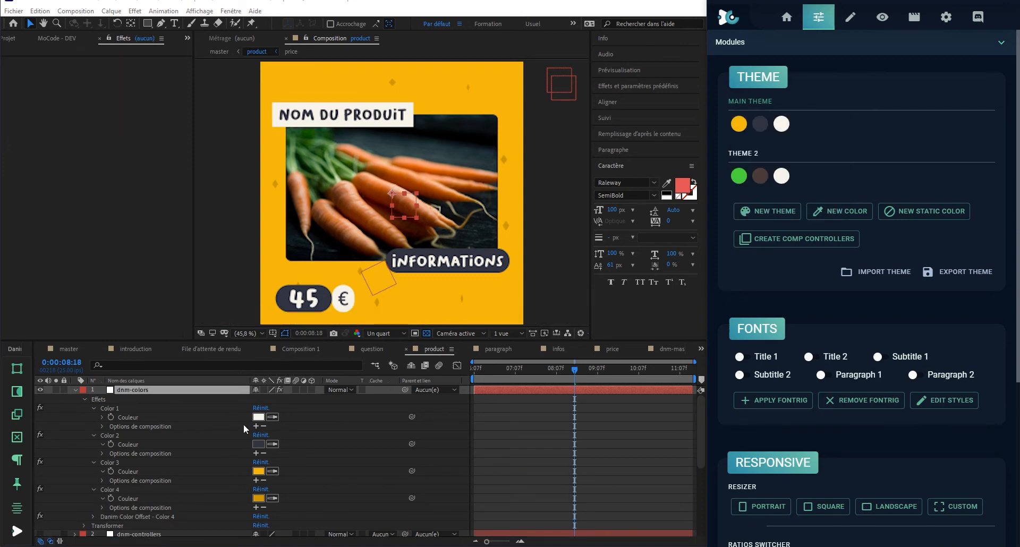
Examine the expression on Color 4's colour and its Danim Color Offset effect on dnm-colors.
left_click(137, 491)
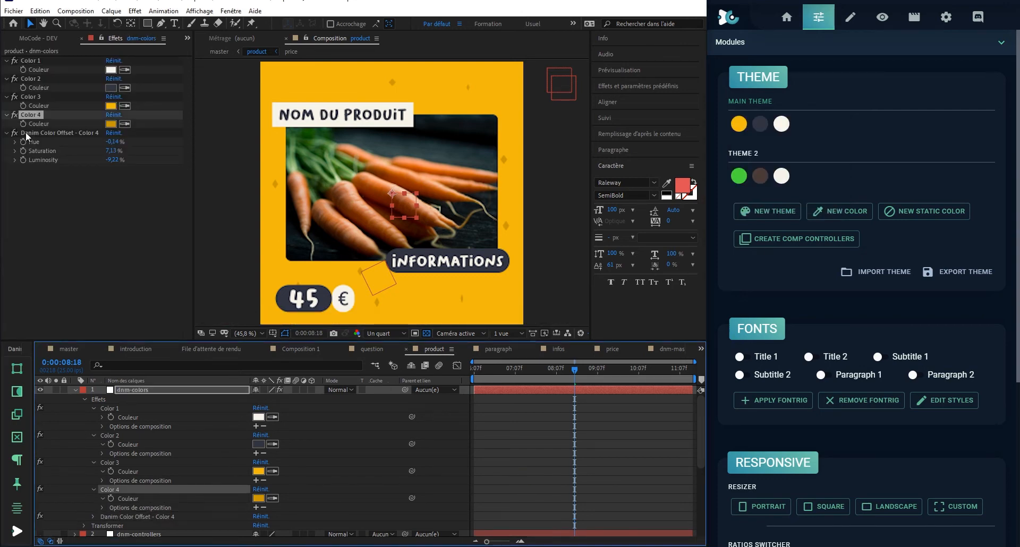
left_click(103, 499)
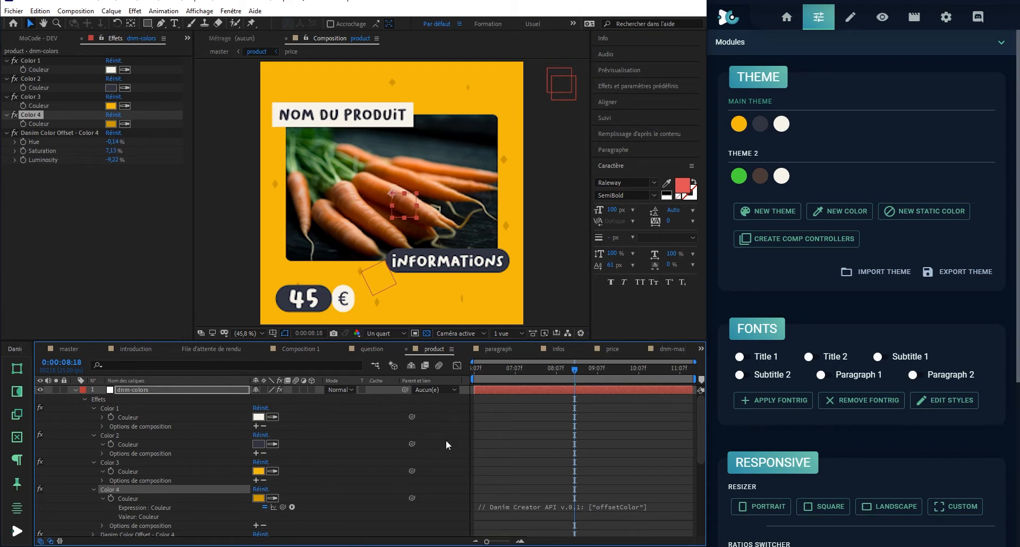
scroll(446, 442, "down", 1)
mouse_move(540, 484)
left_mouse_down()
mouse_move(540, 528)
mouse_move(540, 483)
left_mouse_up()
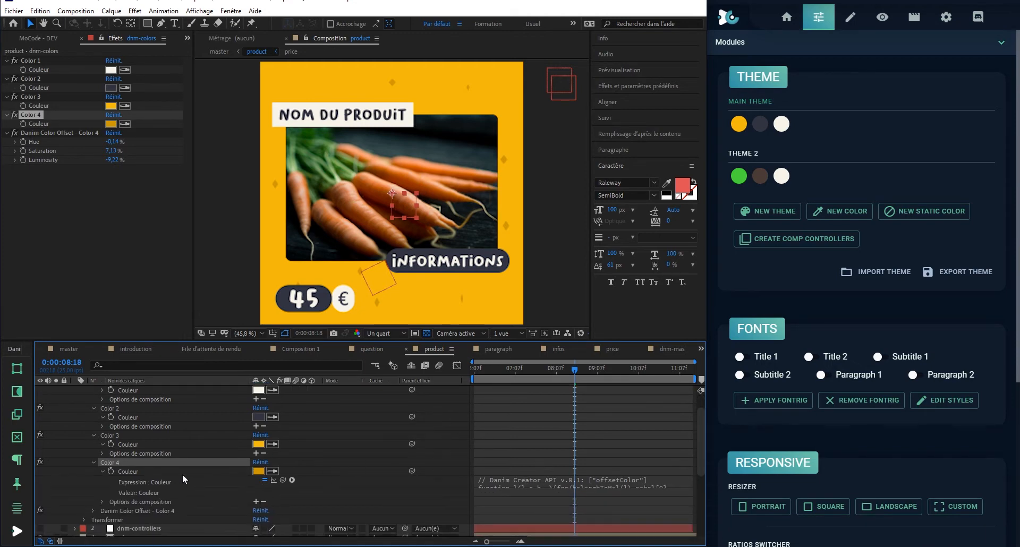
left_click(53, 134)
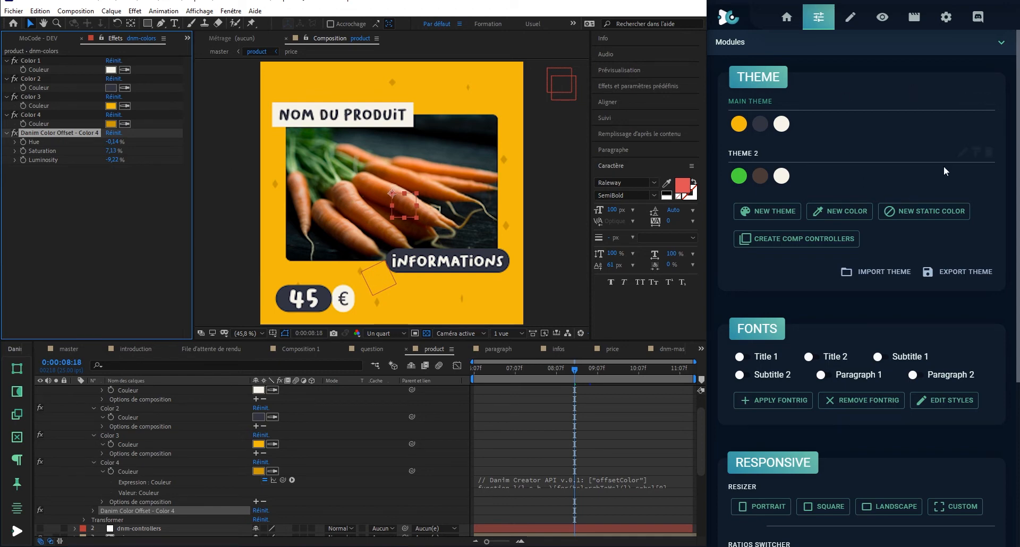
Test the relative link by applying Theme 2 and a newly created Theme 3 with its main color set to bright blue.
left_click(977, 153)
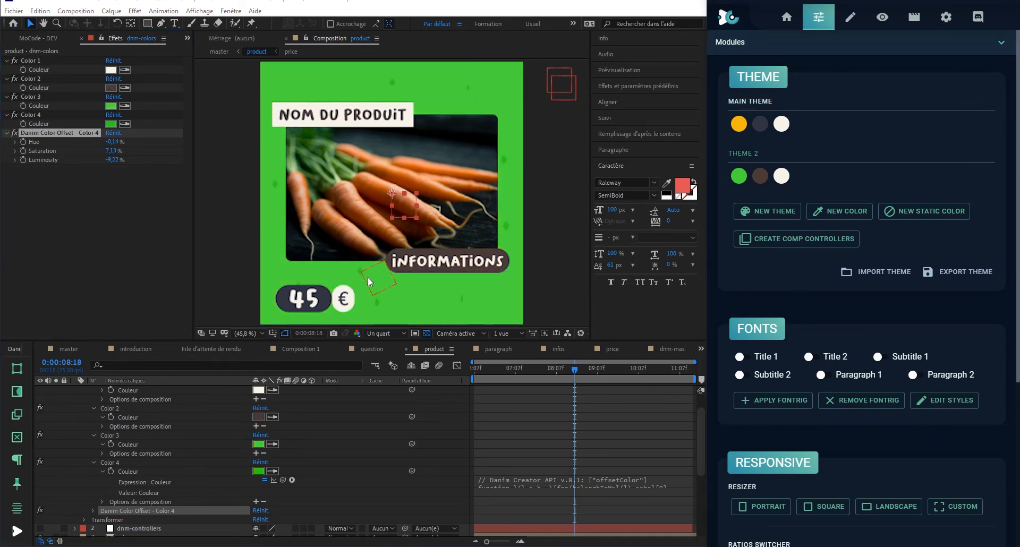
left_click(781, 213)
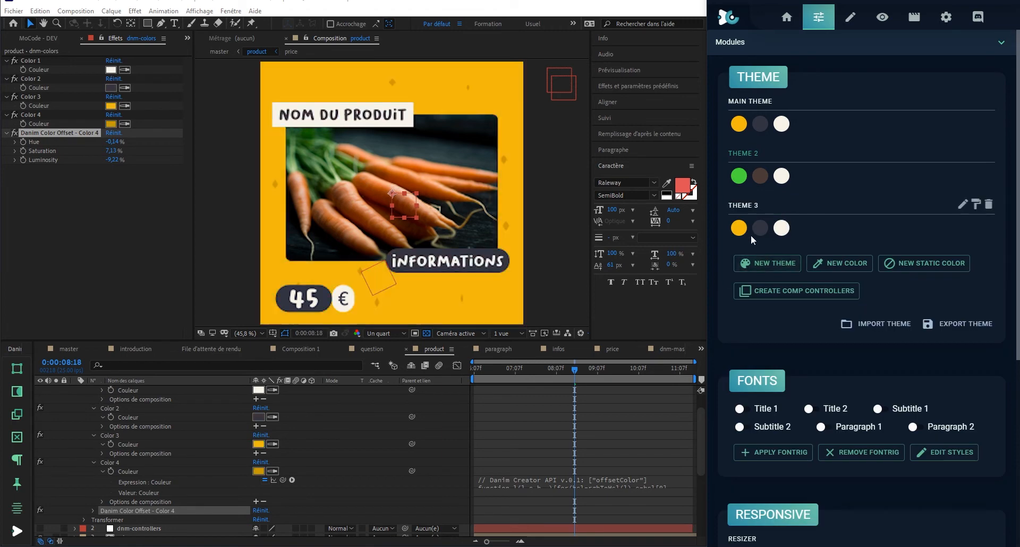
left_click(742, 227)
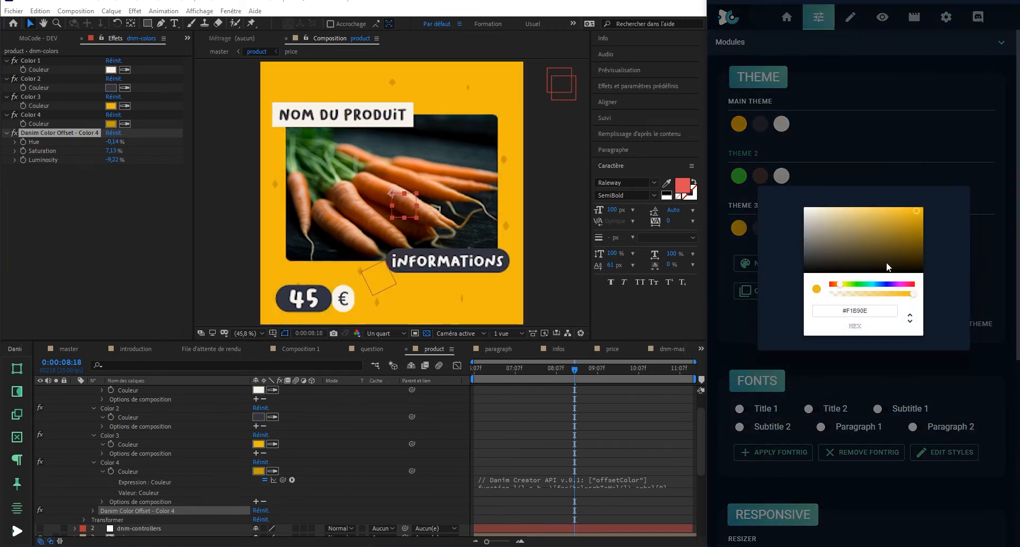
left_click(880, 285)
left_click(943, 161)
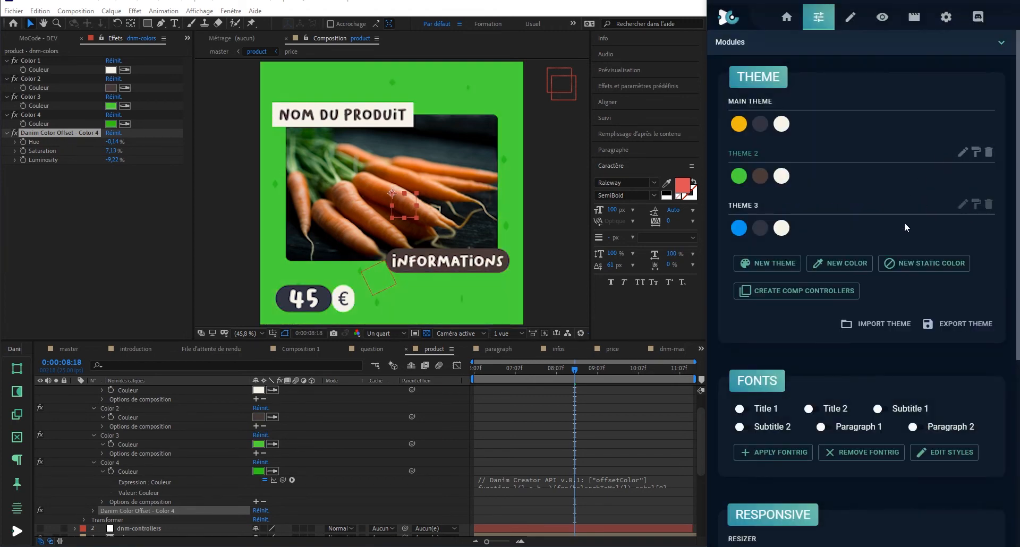
left_click(977, 207)
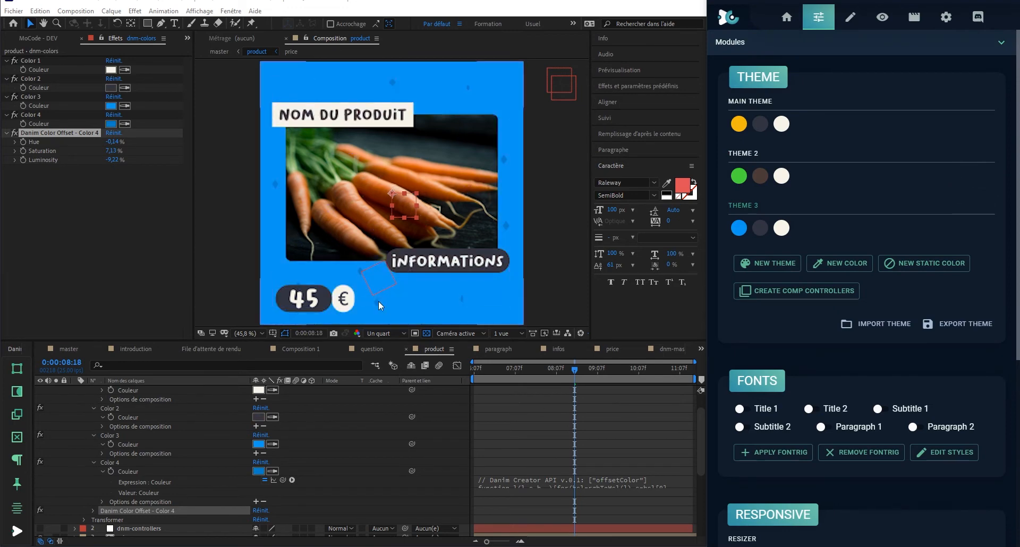
Remove the expression from Color 4's colour and delete the Danim Color Offset effect from dnm-colors.
left_click(44, 116)
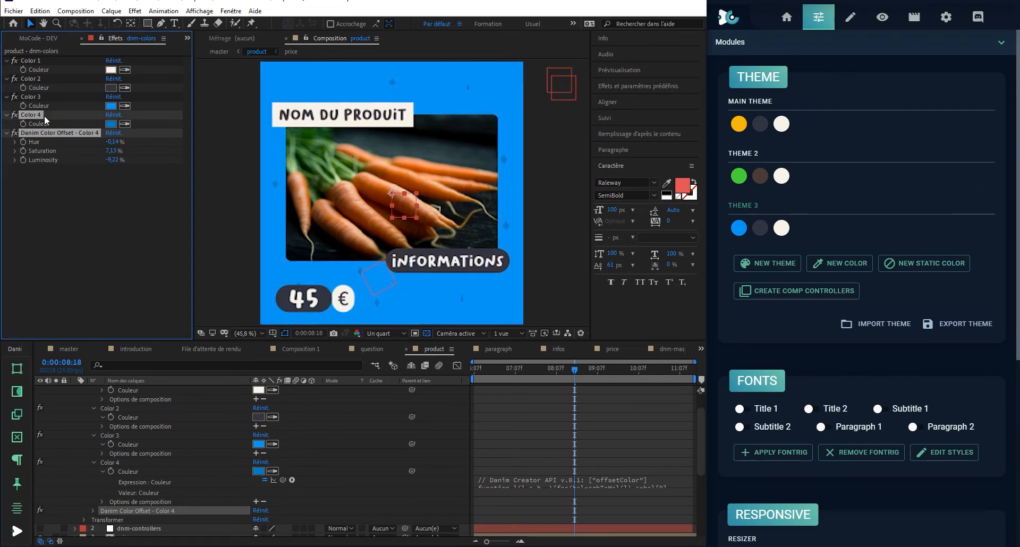
left_click(37, 97)
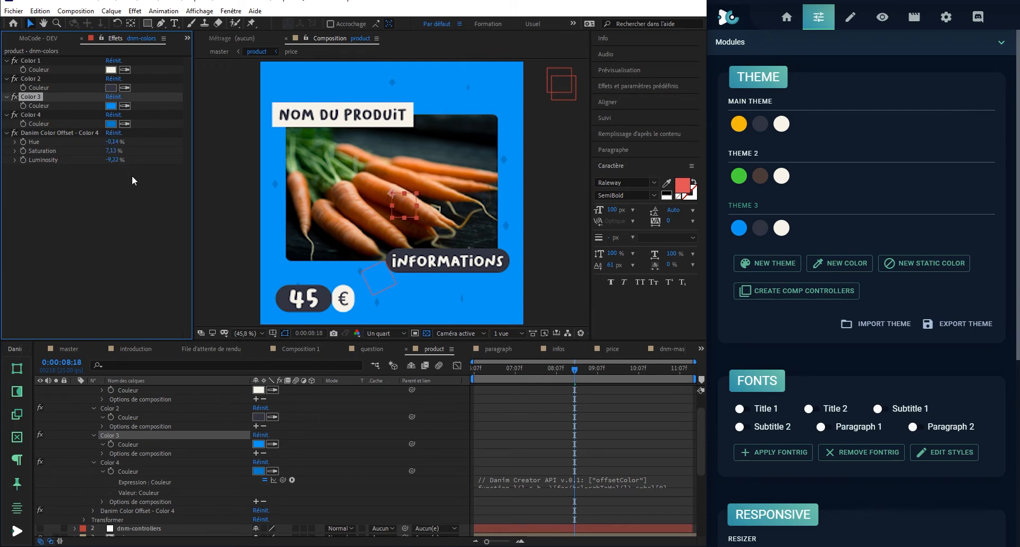
left_click(353, 445)
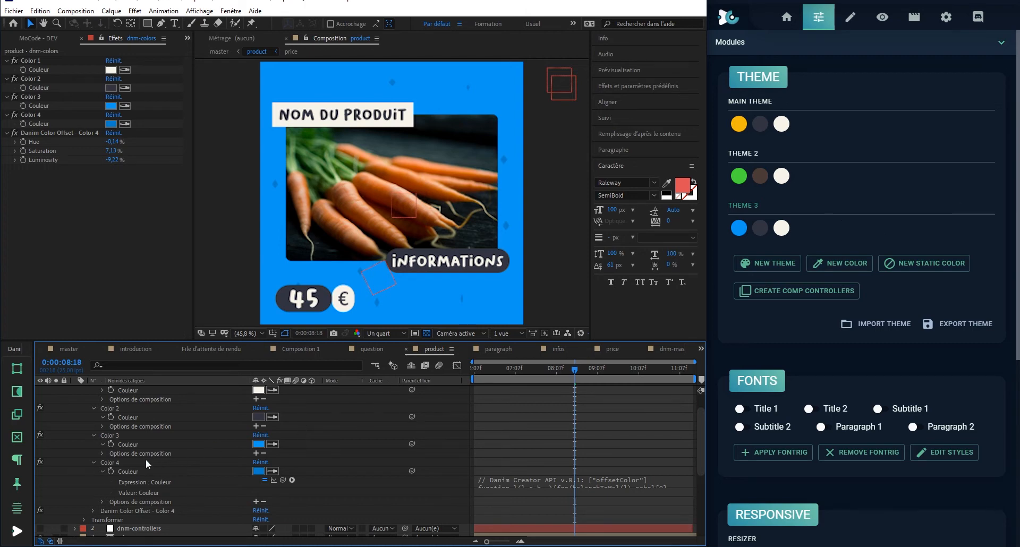
left_click(534, 483)
key("Delete")
left_click(470, 459)
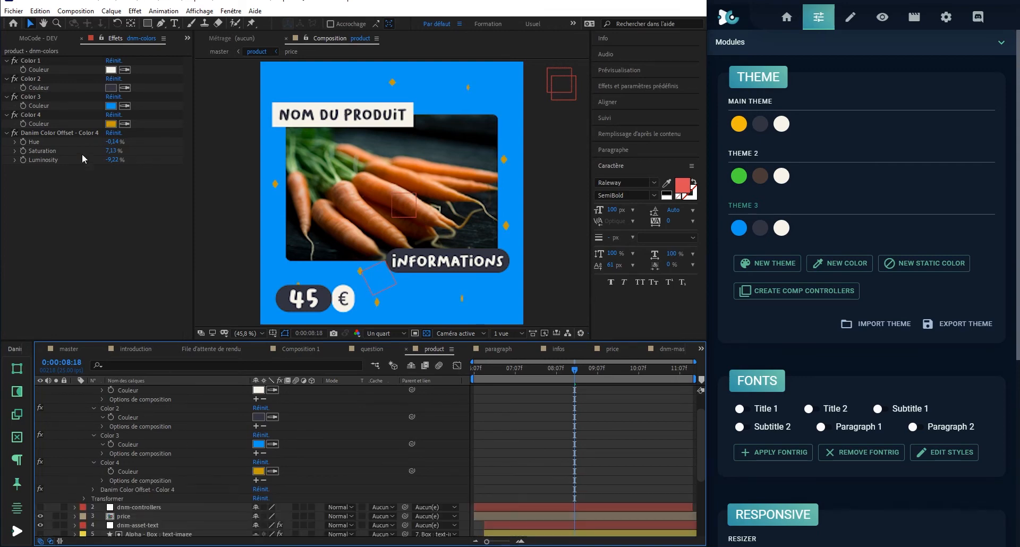
left_click(54, 133)
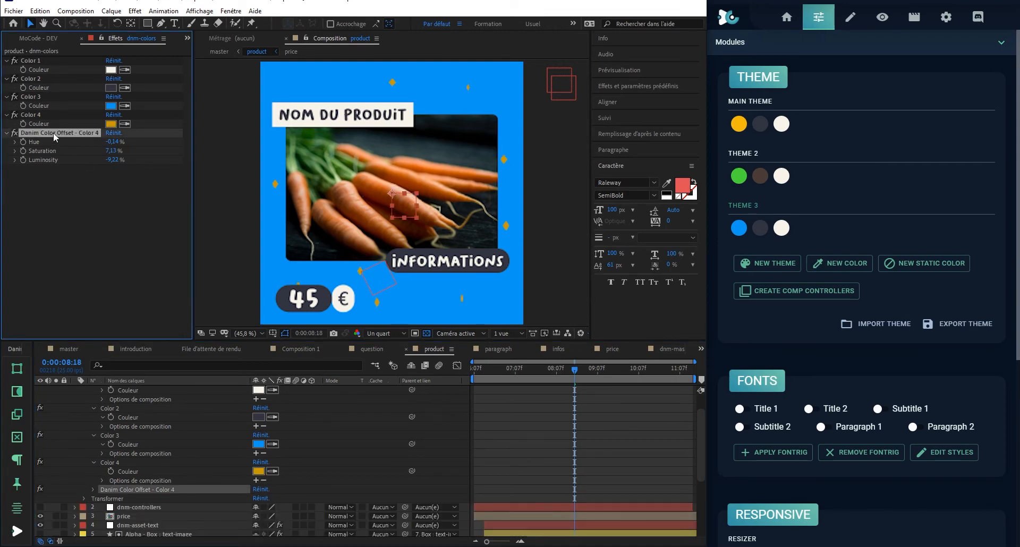
key("Delete")
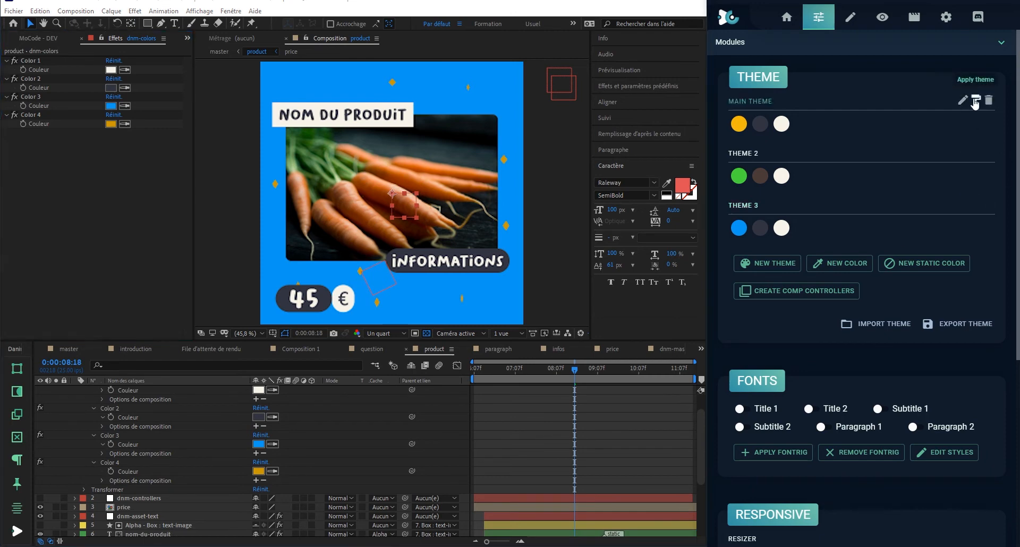
Apply the main theme and link Color 4 on dnm-colors to its Main Color with a relative link.
left_click(976, 100)
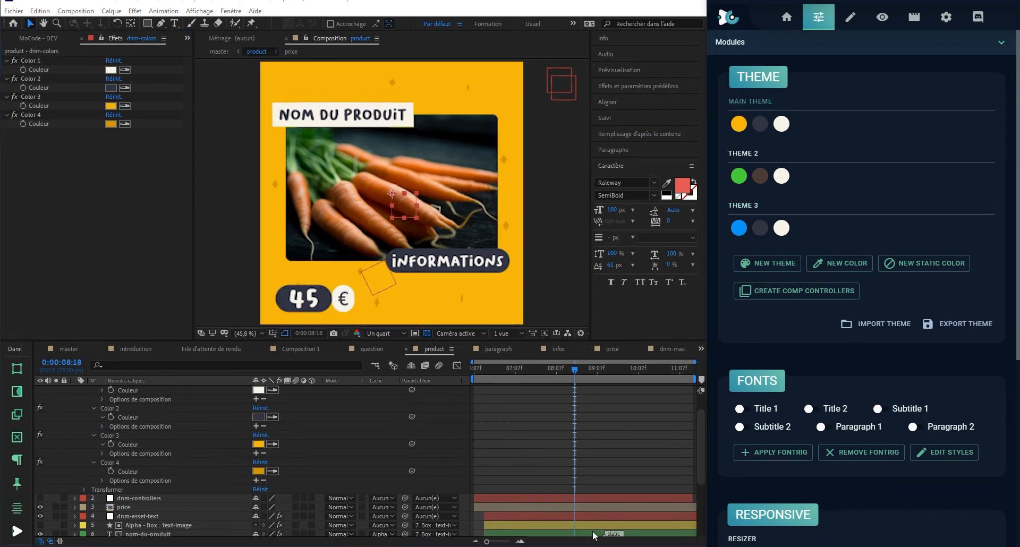
left_click(143, 461)
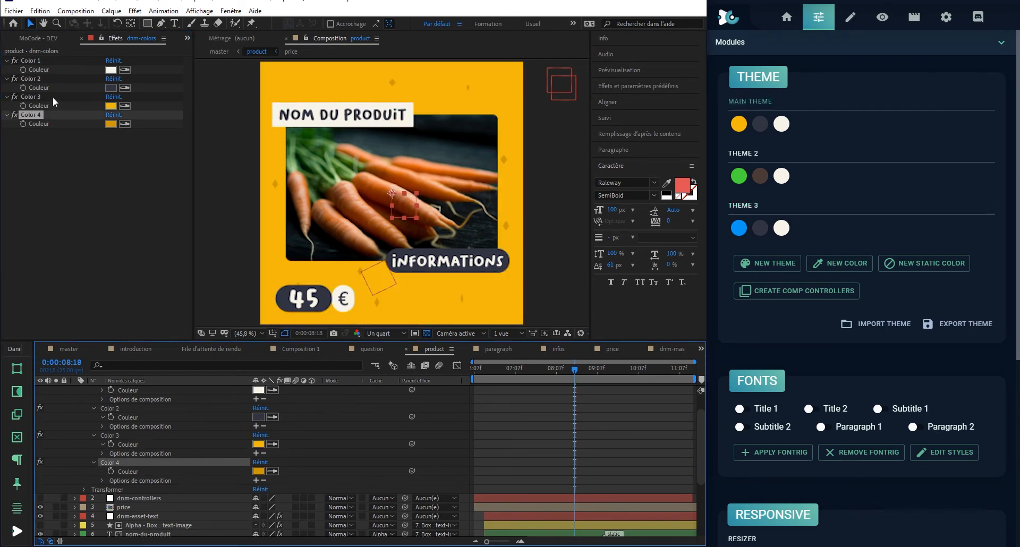
left_click(32, 98)
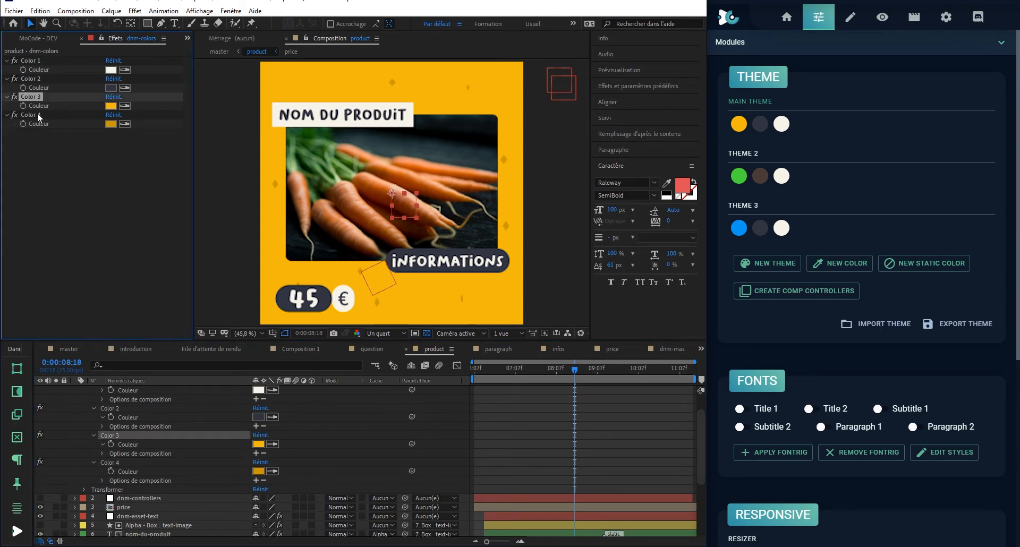
left_click(29, 114)
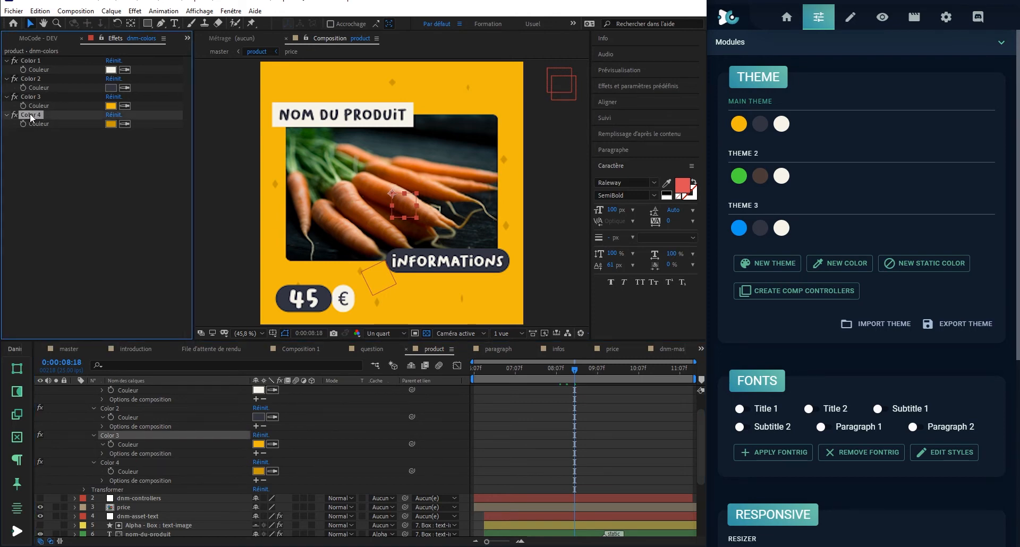
left_click(740, 127)
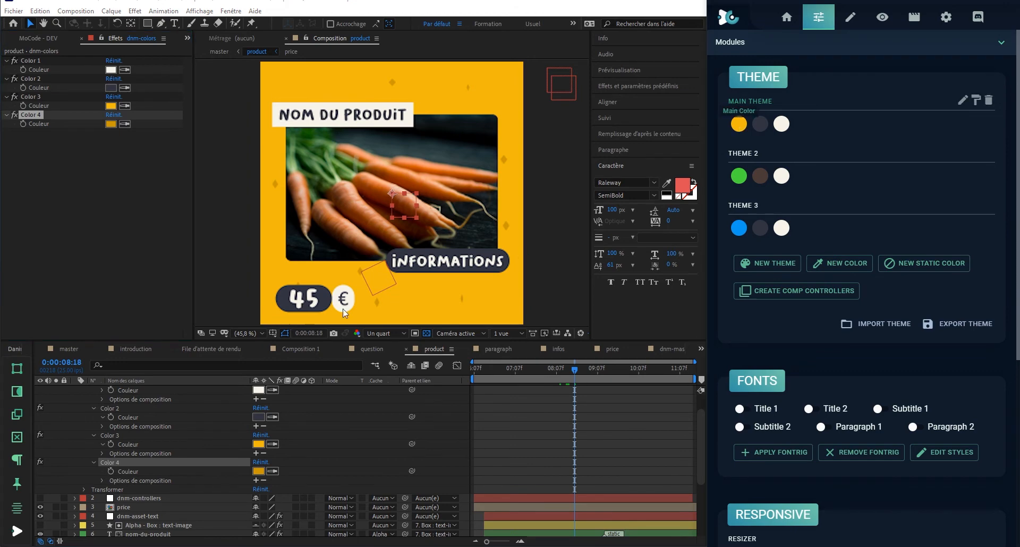
left_click(178, 461)
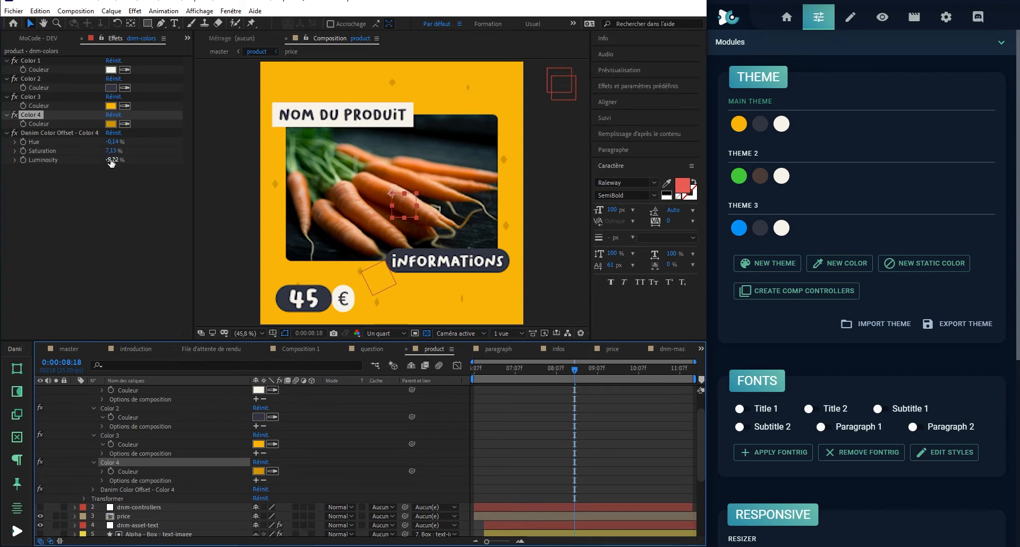
Adjust the hue, saturation and luminosity of Color 4's Danim Color Offset to give a dark blue.
left_click_drag(113, 159, 138, 143)
left_click(133, 183)
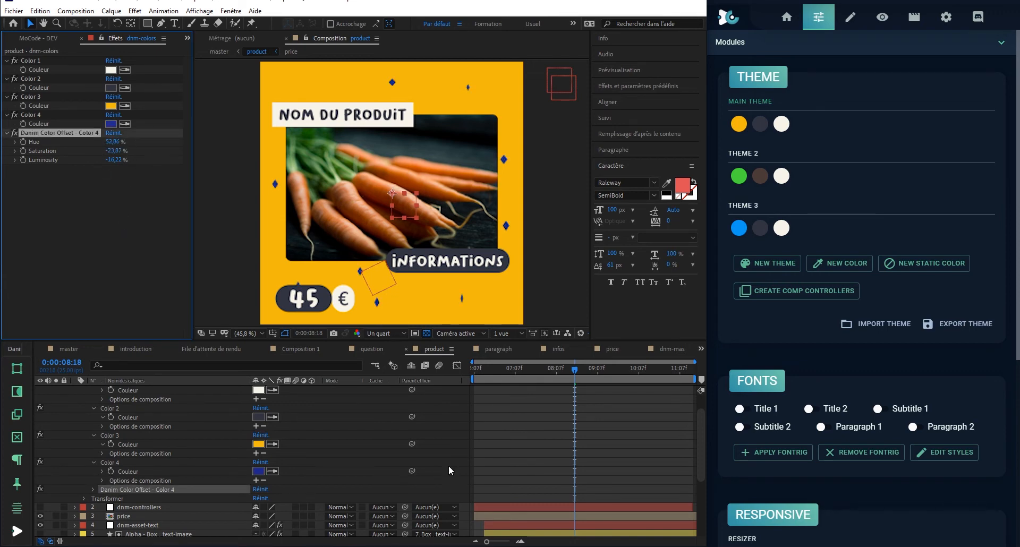
Remove Color 4's relative link again, including its adjusted Danim Color Offset effect.
left_click(343, 410)
left_click(68, 134)
key("Delete")
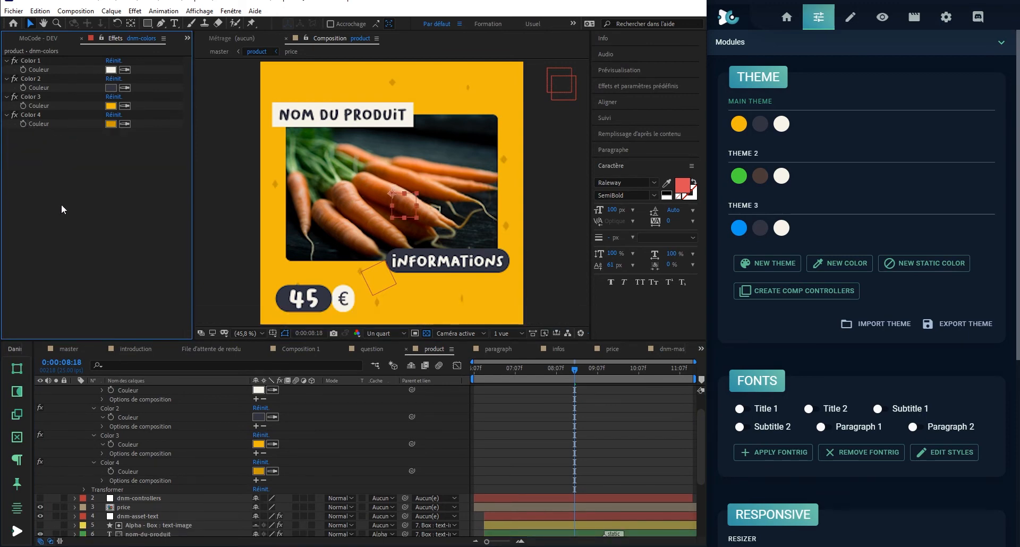
left_click(364, 411)
scroll(367, 415, "up", 1)
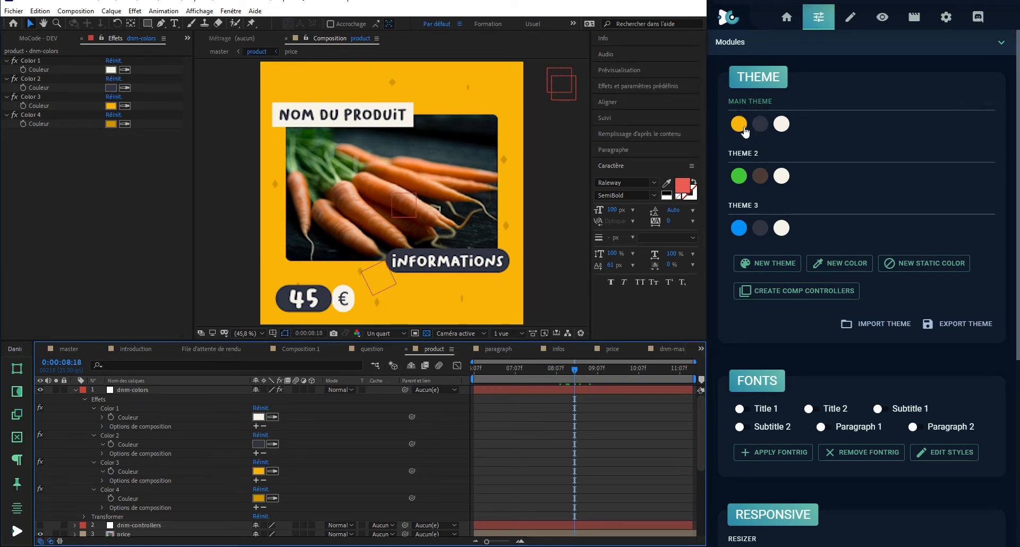
Open the template's editing page and widen the extension to show its themes beside the generation form.
left_click(845, 17)
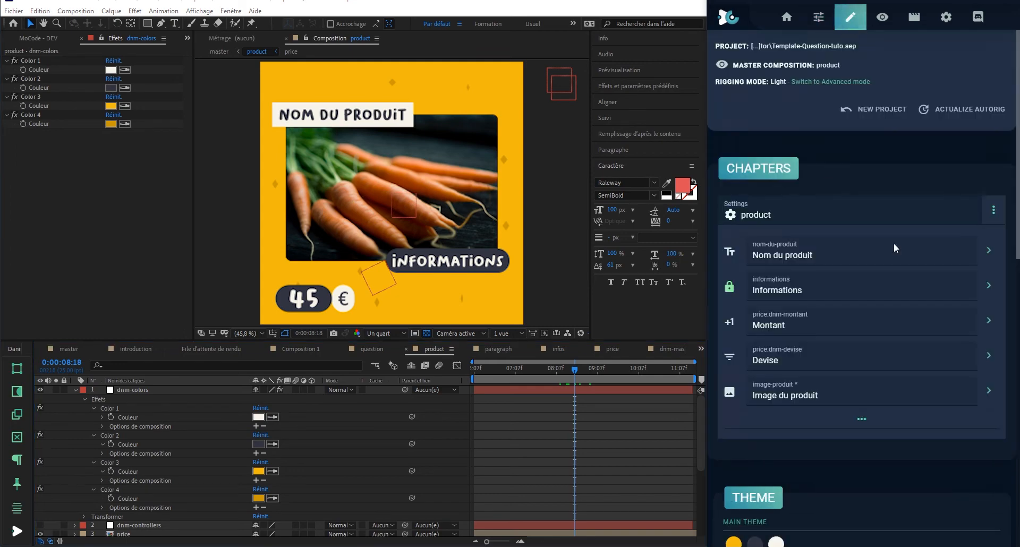
left_click_drag(838, 11, 681, 5)
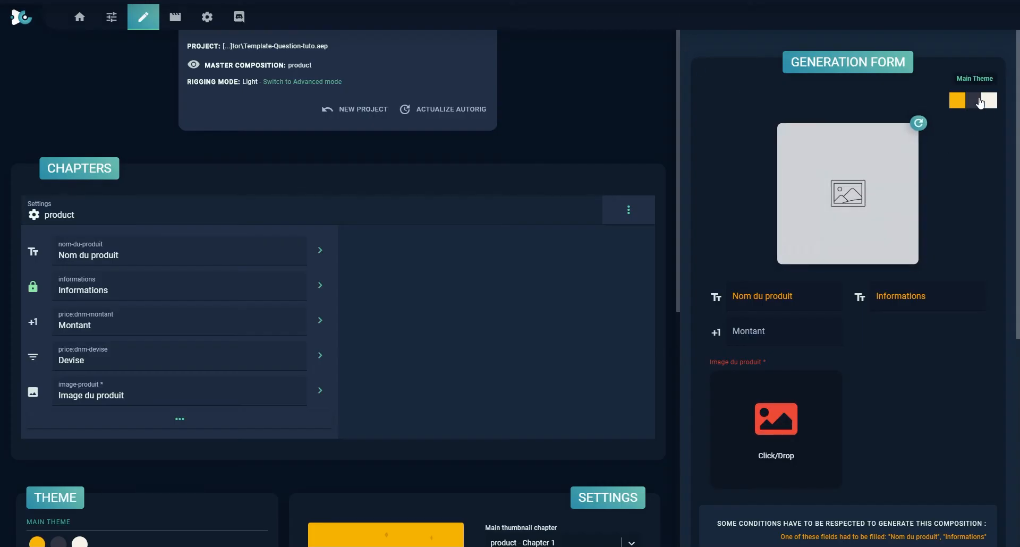
scroll(432, 342, "down", 7)
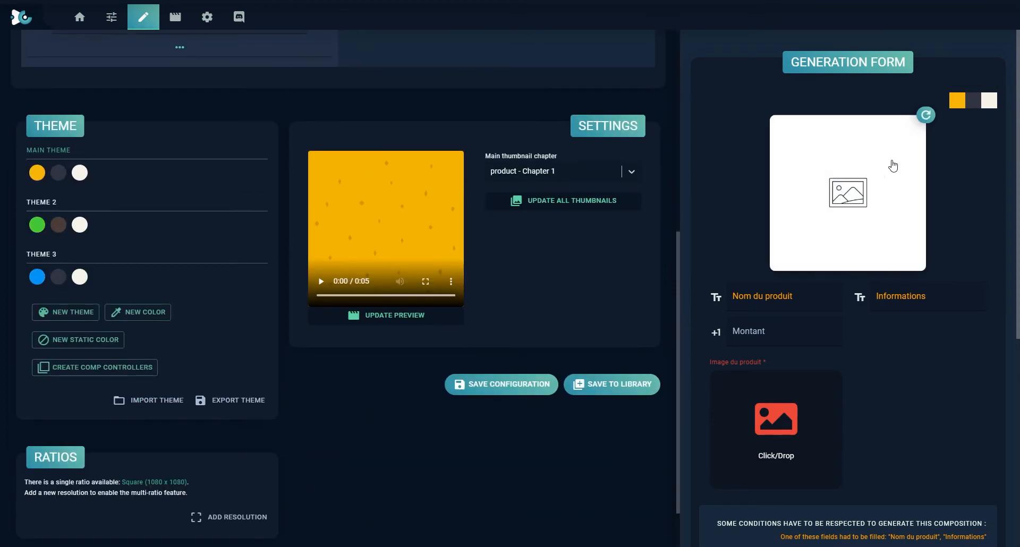
Change the generation form's video theme to the green Theme 2 and to the blue Theme 3.
left_click(985, 101)
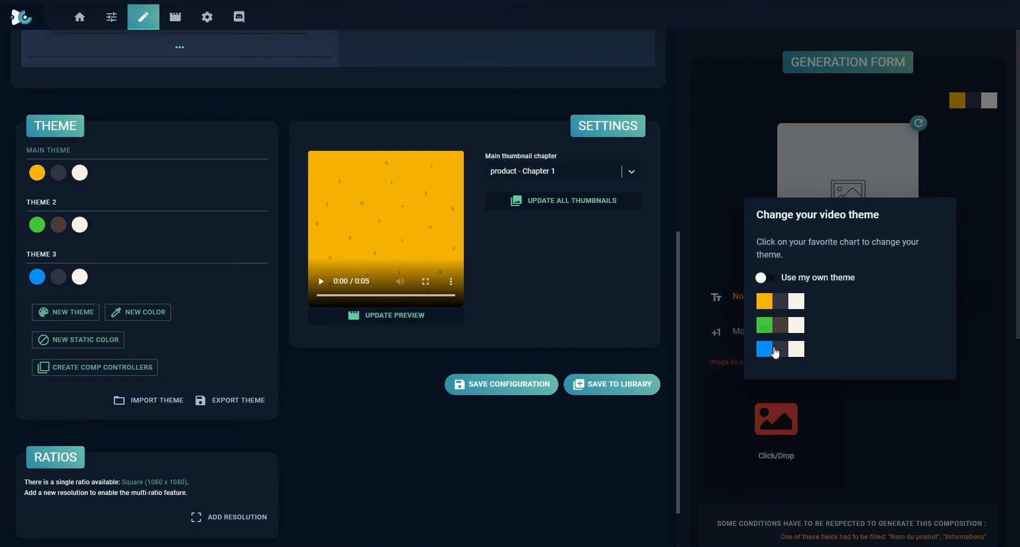
left_click(776, 319)
left_click(973, 101)
left_click(765, 345)
scroll(418, 421, "up", 3)
scroll(418, 422, "up", 5)
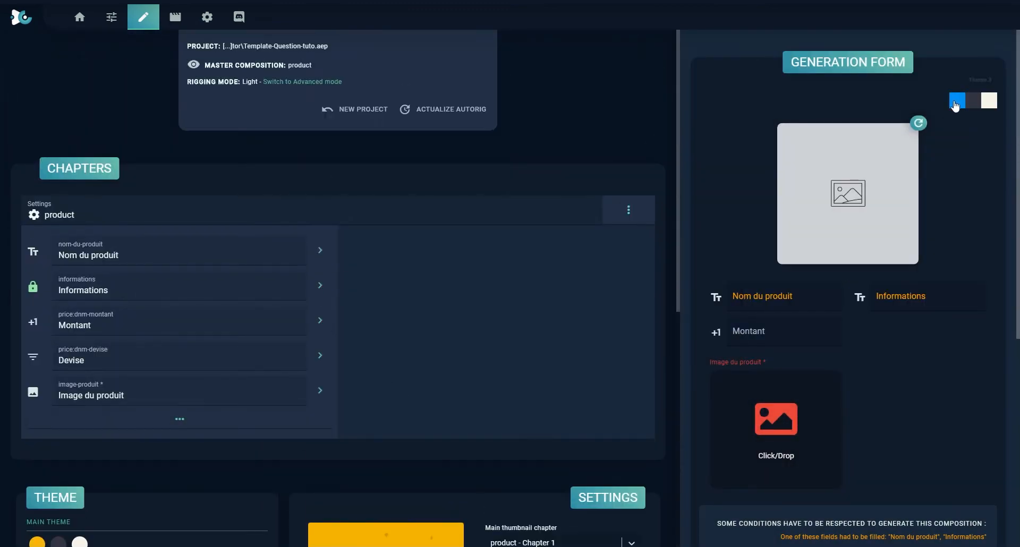
Return the generation form's video theme to the main theme and enable Use my own theme.
left_click(974, 101)
left_click(765, 300)
left_click(973, 101)
left_click(763, 282)
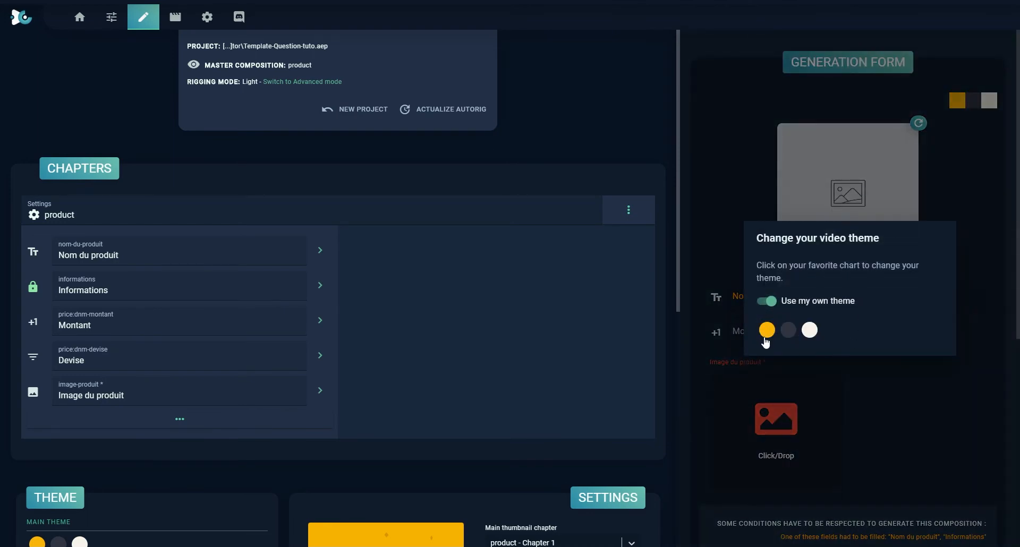
Try a green main colour in the generation form's custom theme, and turn Use my own theme off again.
left_click(766, 321)
left_click(852, 308)
left_click(926, 172)
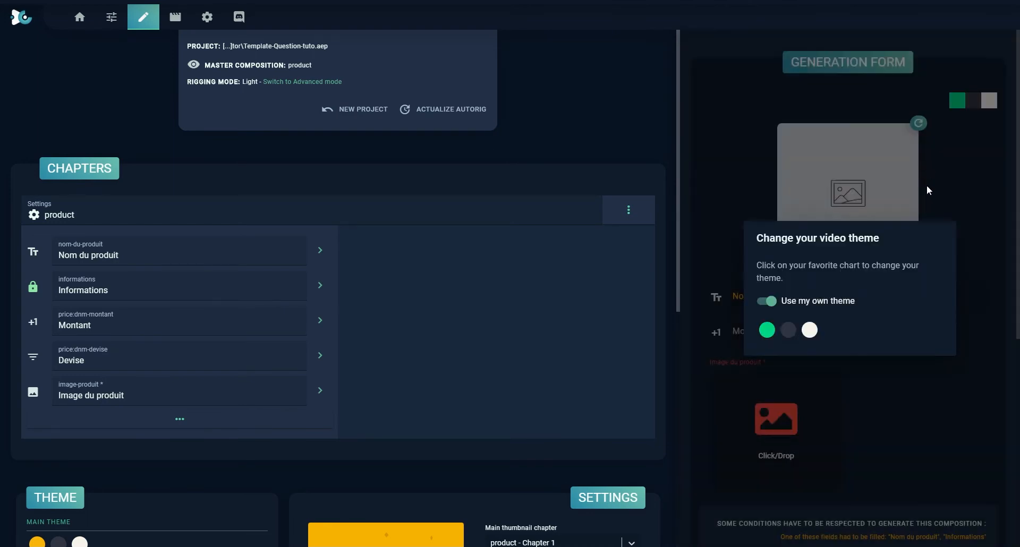
left_click(767, 301)
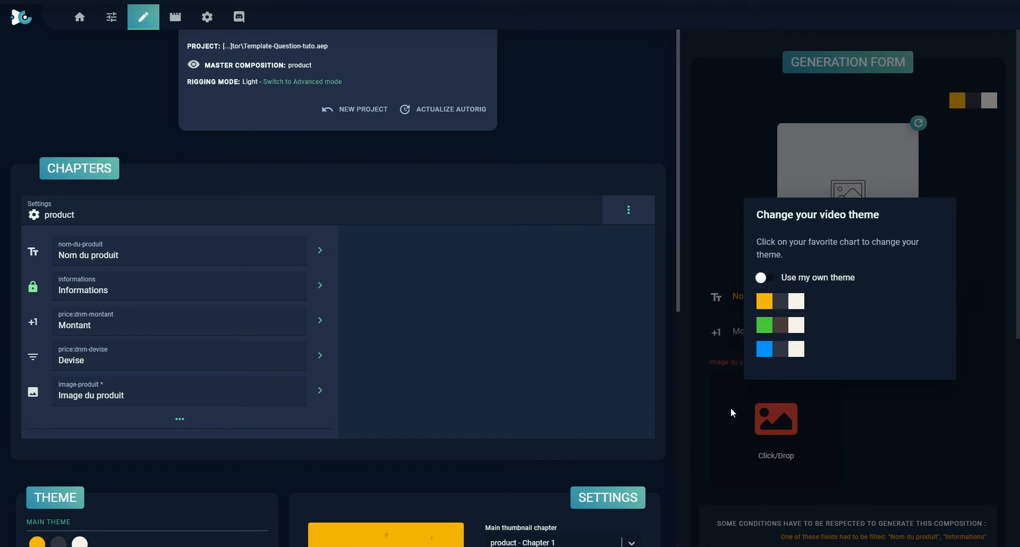
left_click(884, 425)
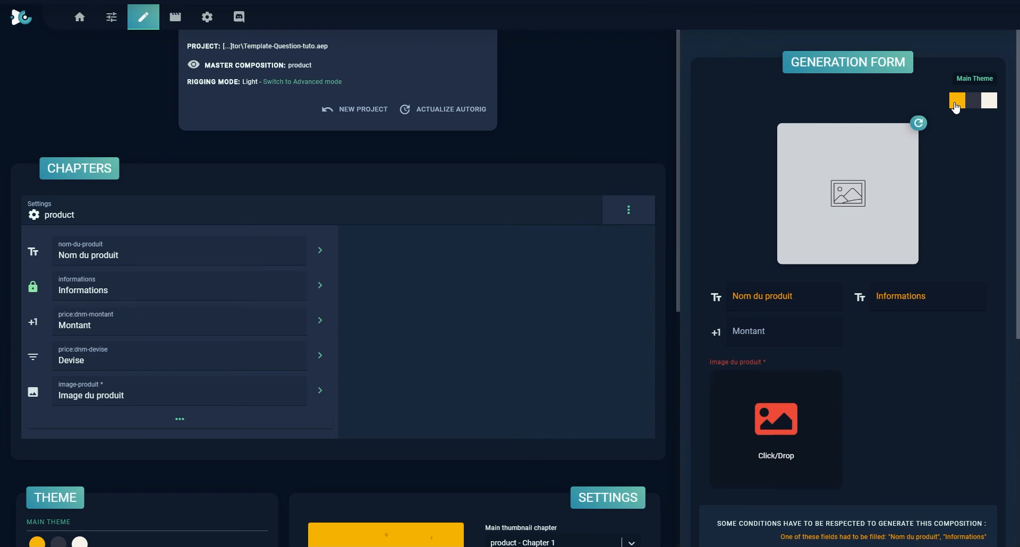
Switch back to the After Effects composition window and show the extension's theme modules beside it.
scroll(956, 108, "down", 1)
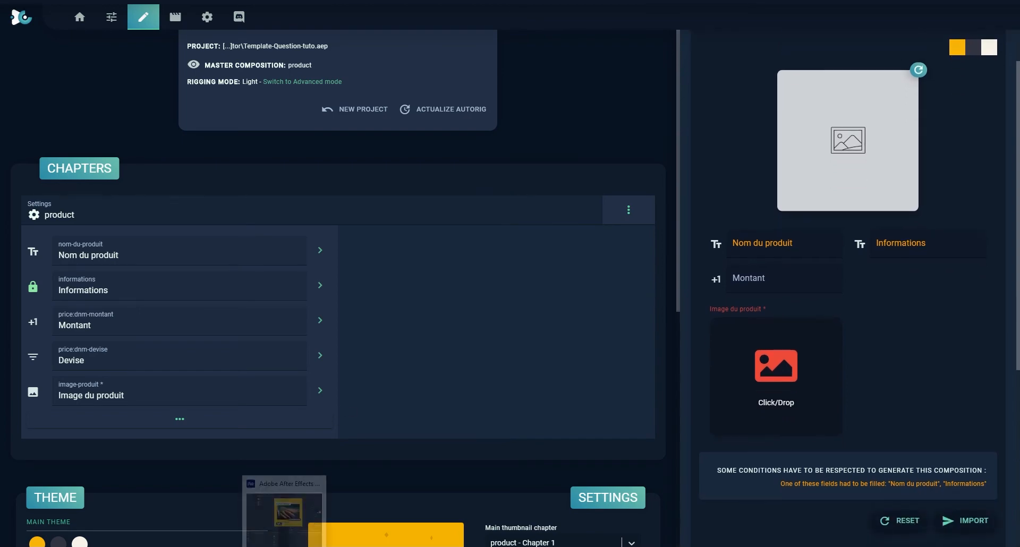
left_click(286, 526)
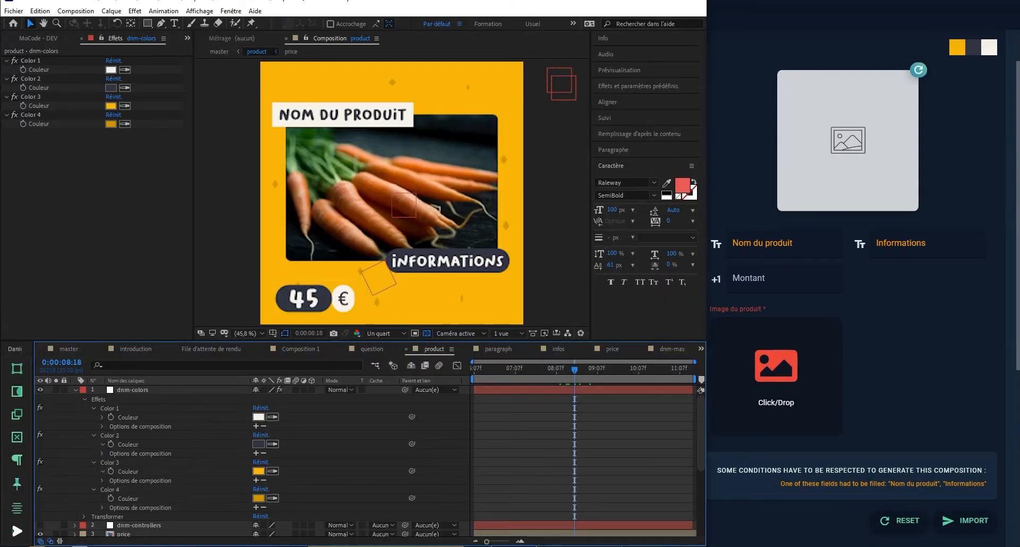
mouse_move(367, 542)
left_click(366, 505)
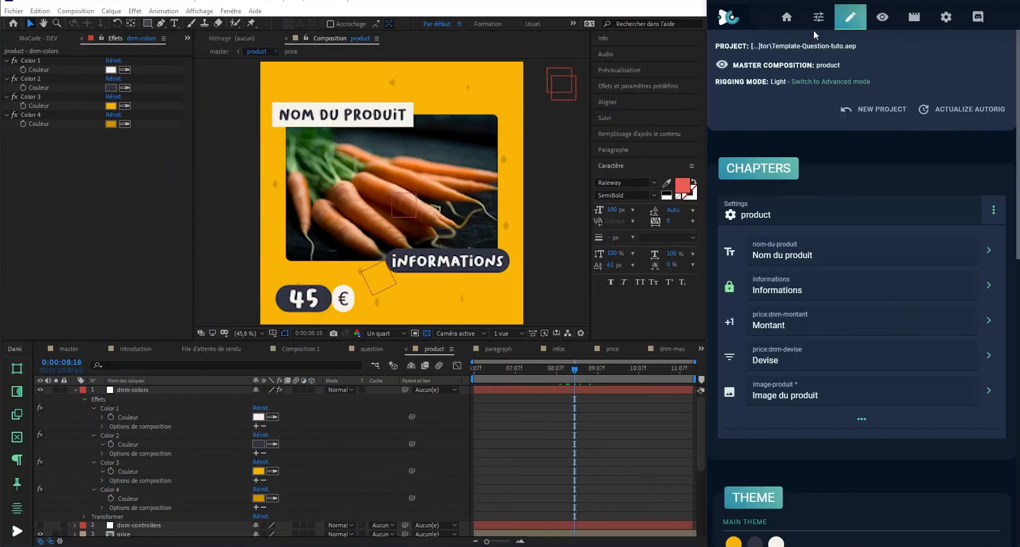
left_click(817, 18)
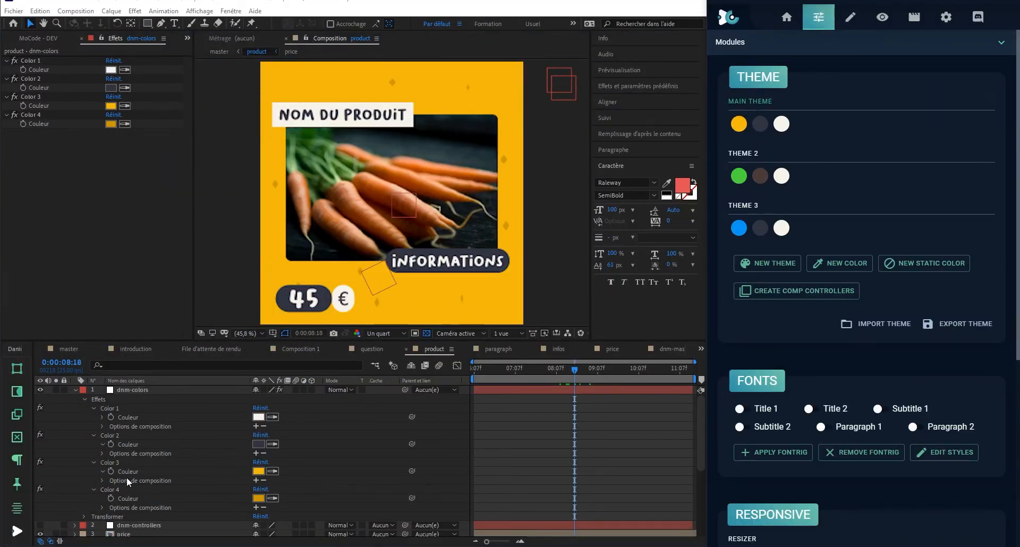
Create a derived colour from the main theme's Main Color with saturation -10 and luminosity -12.
right_click(739, 125)
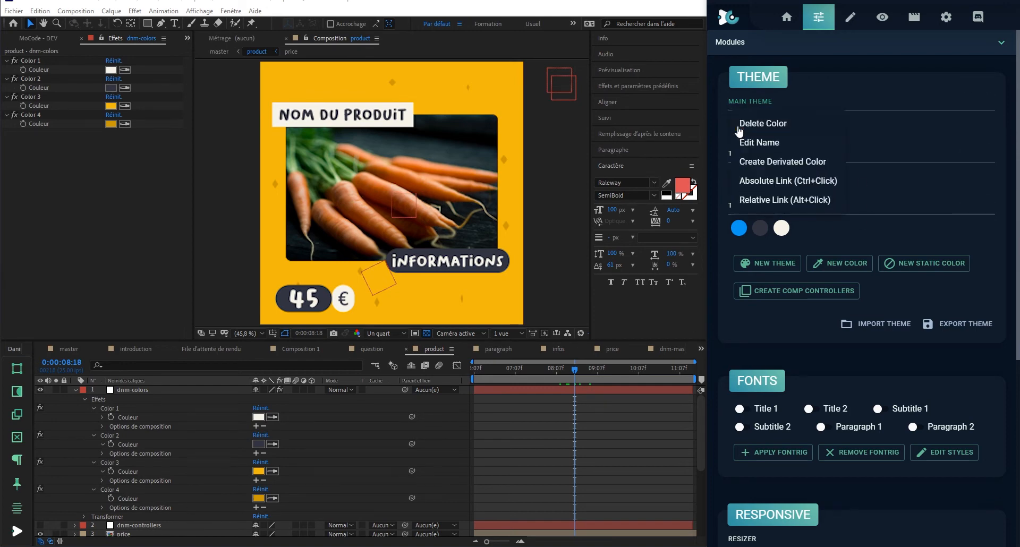
left_click(774, 161)
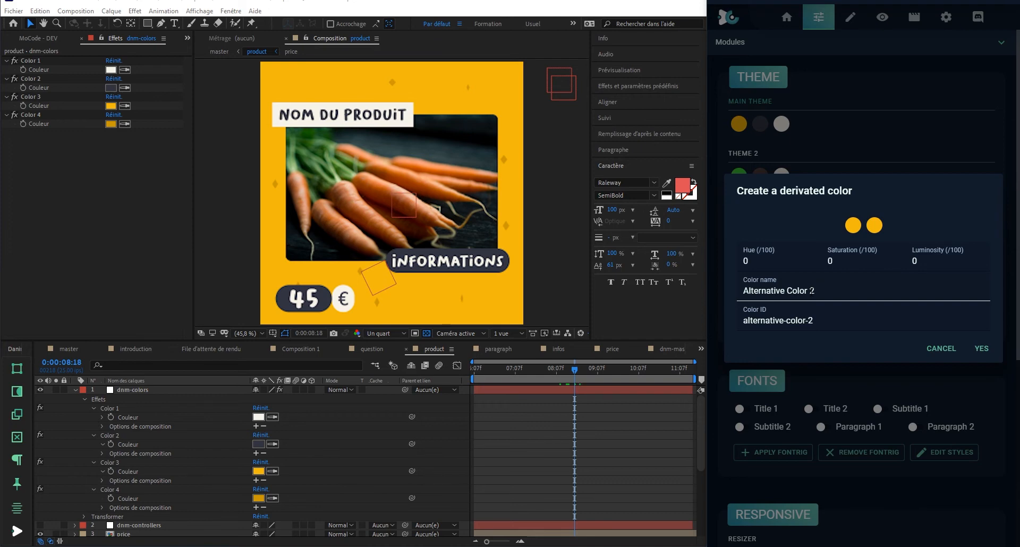
left_click(784, 264)
double_click(929, 264)
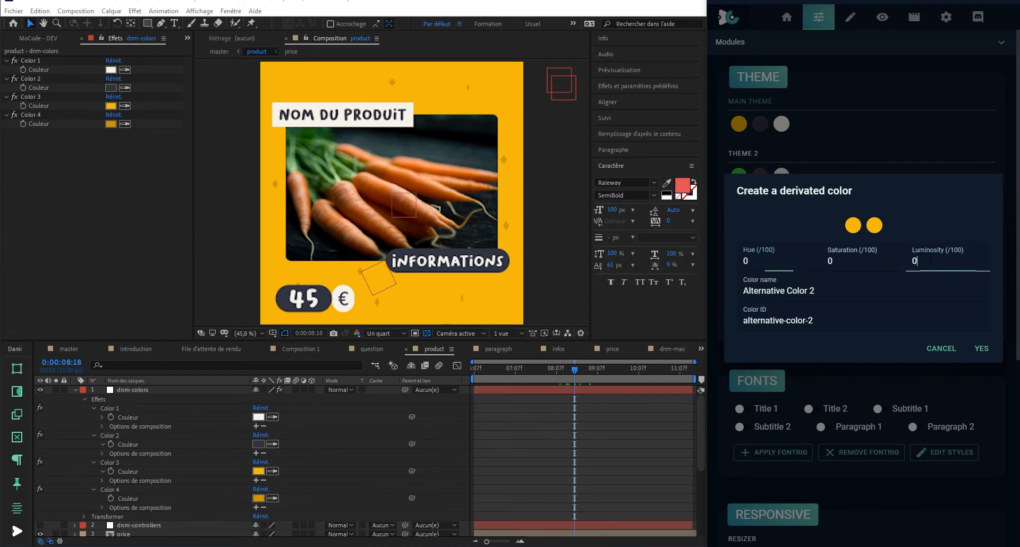
type("-1")
type("2")
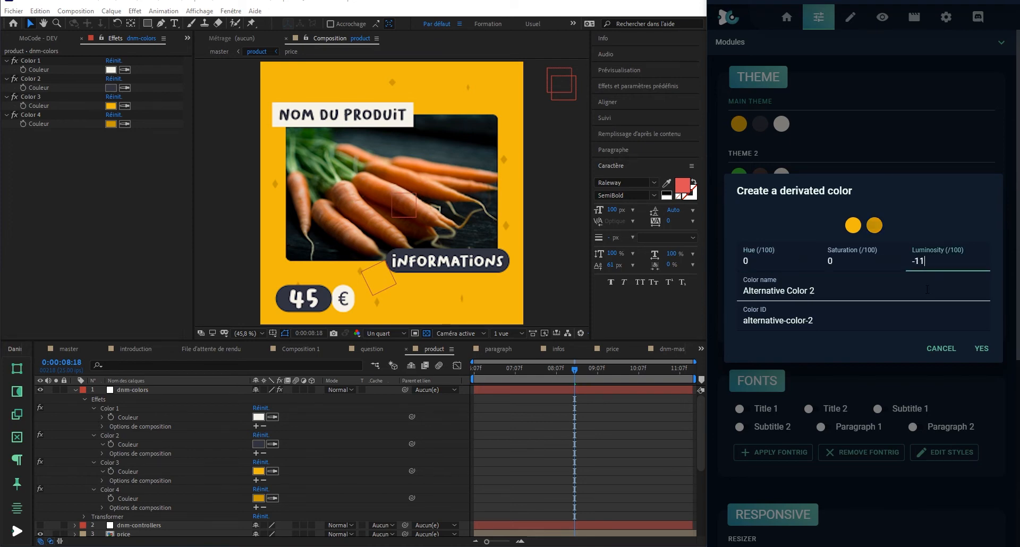
double_click(851, 264)
type("-8")
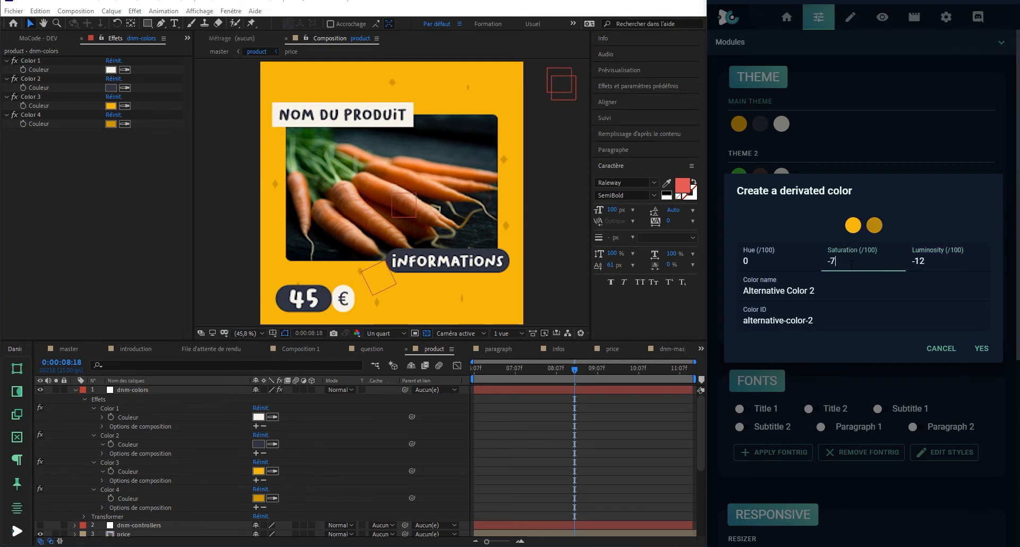
key("BackSpace")
type("10")
left_click(982, 350)
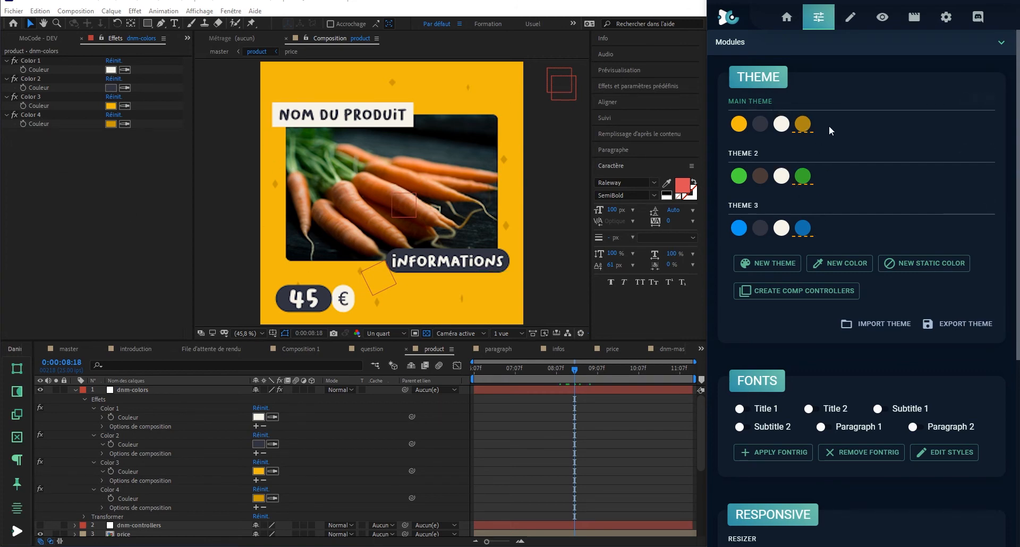
Link the Color 4 effect of dnm-colors to the main theme's derived colour and move the playhead to 0:00:07:18.
left_click(44, 114)
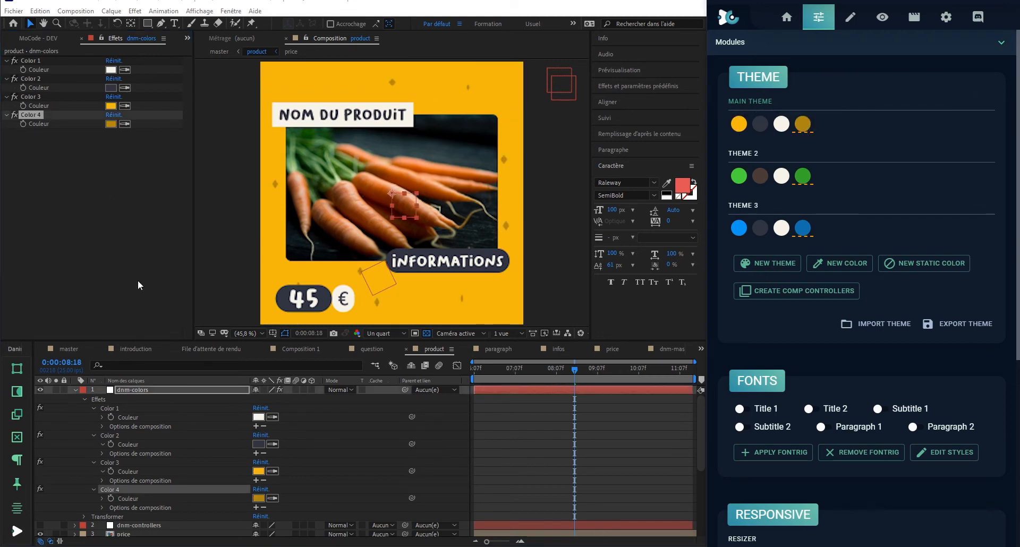
left_click(138, 223)
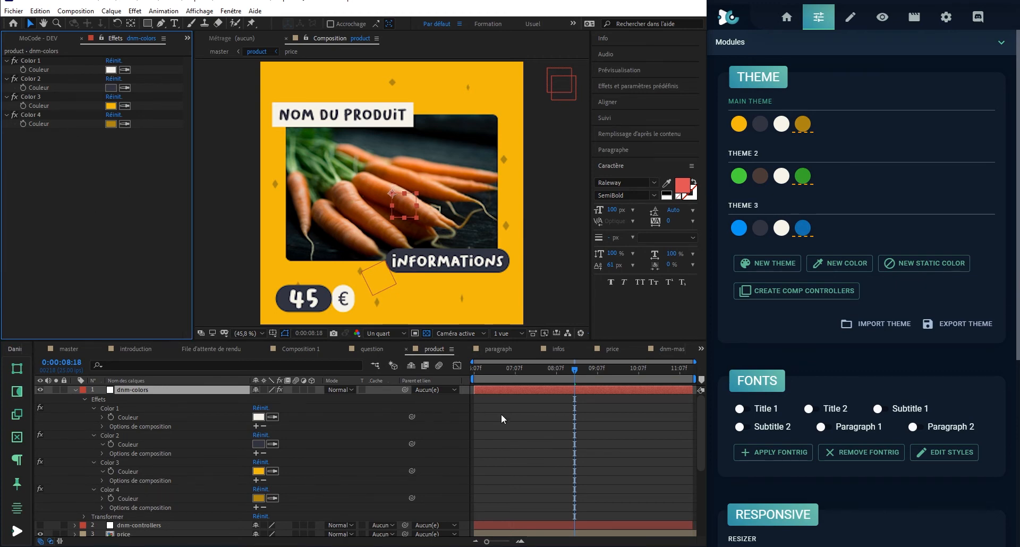
left_click_drag(517, 372, 534, 372)
Reveal and examine the expression on Color 4's Couleur property in the dnm-colors layer.
left_click(40, 116)
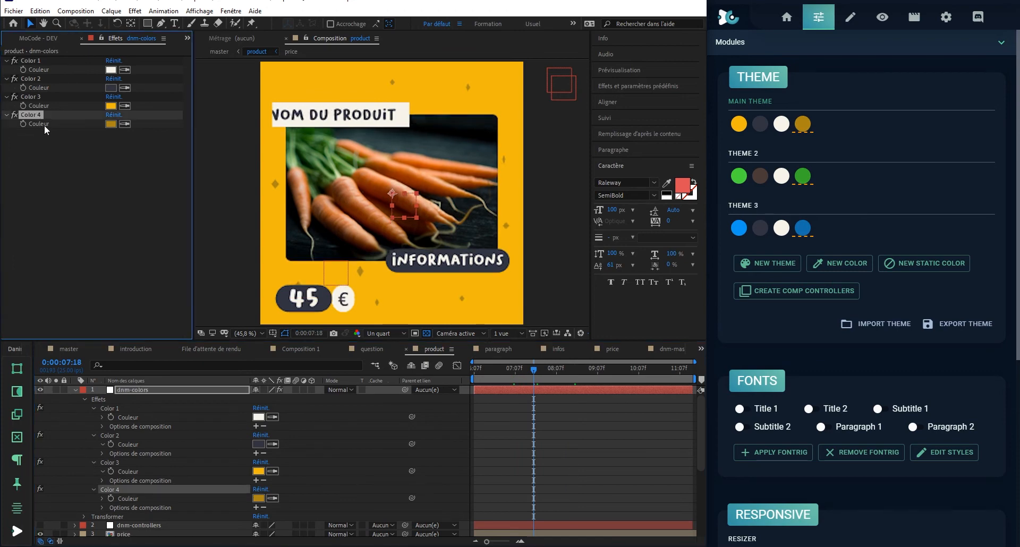
left_click(315, 447)
left_click(101, 500)
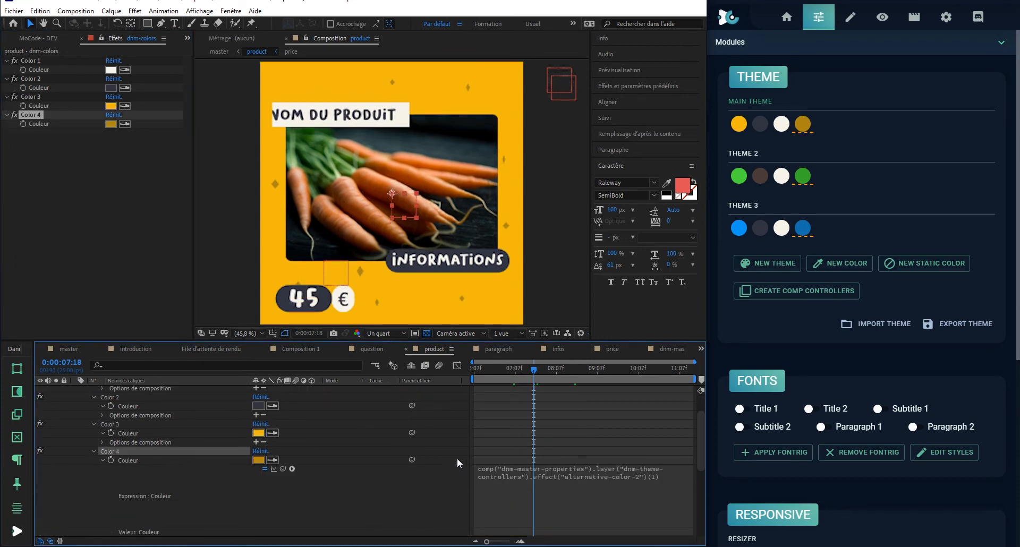
scroll(206, 401, "up", 2)
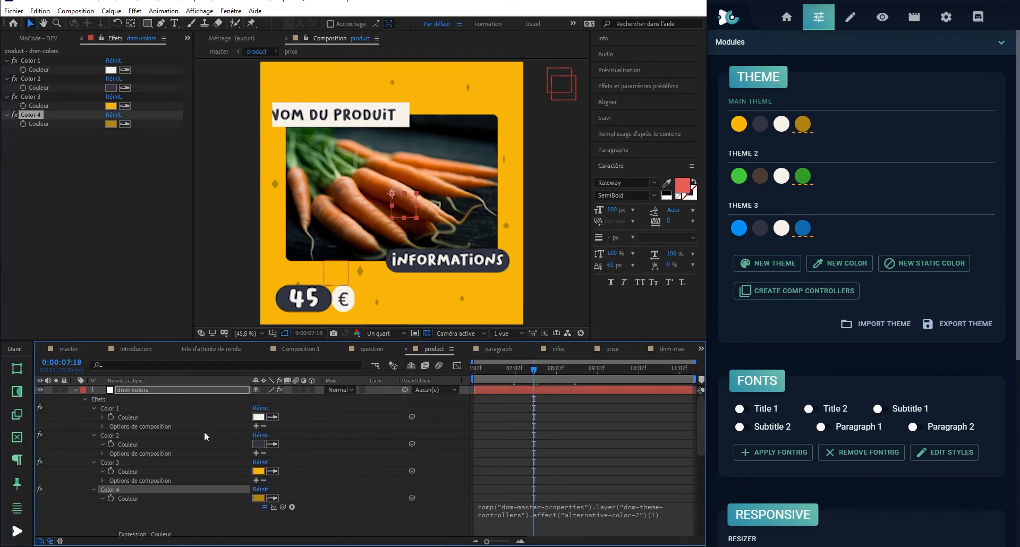
left_click(327, 472)
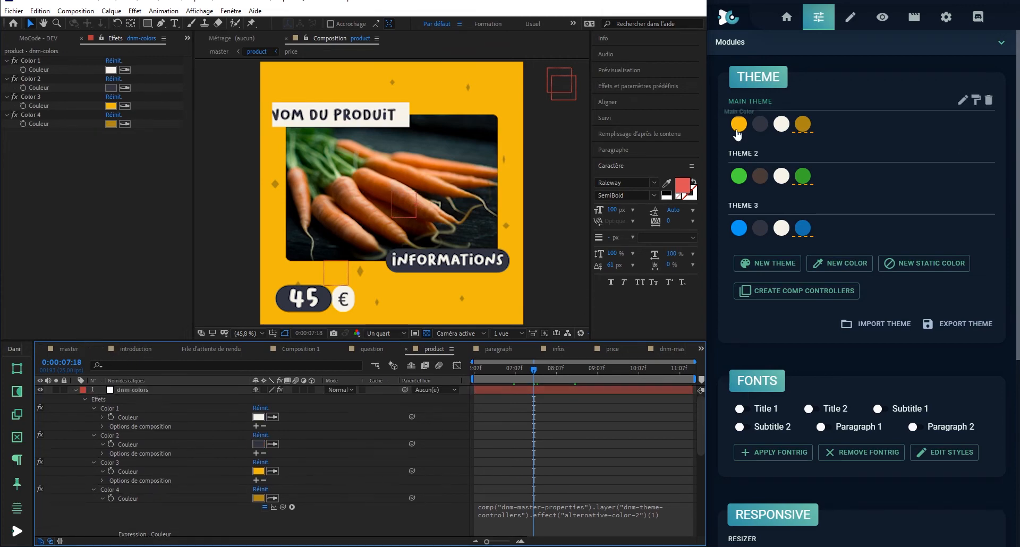
left_click(147, 391)
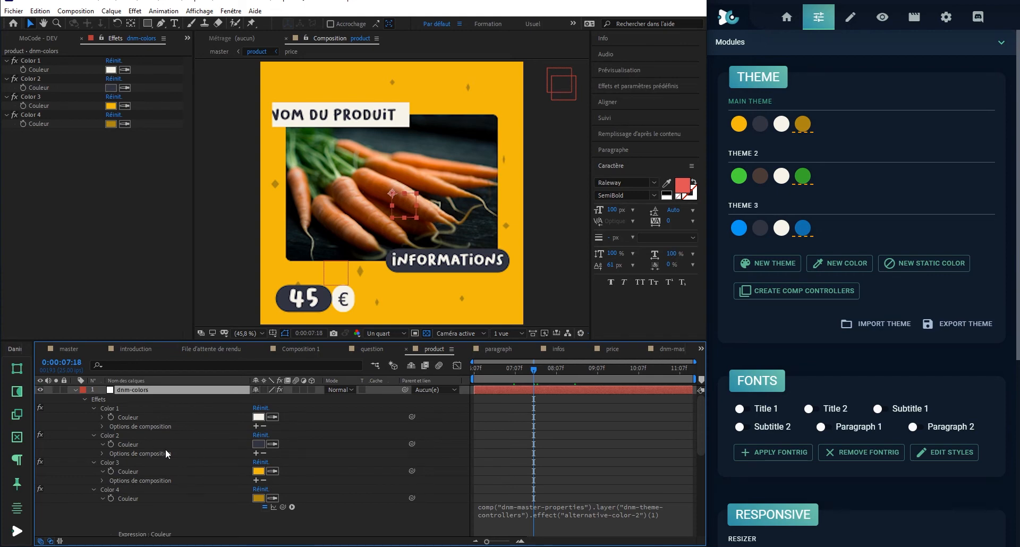
Open the dnm-master-properties composition and show the effects of its dnm-theme-controllers layer.
left_click(74, 346)
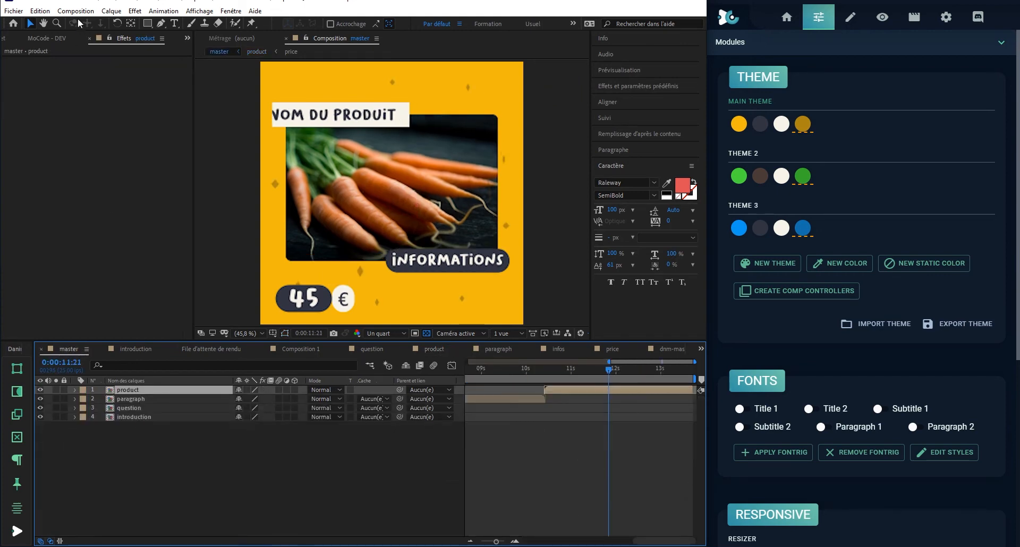
scroll(68, 35, "up", 2)
double_click(38, 156)
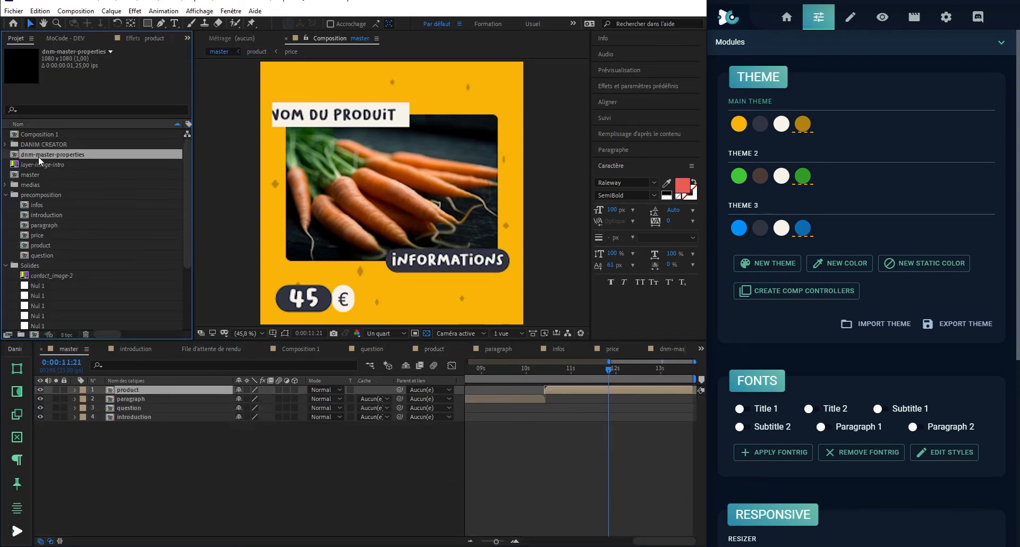
left_click(159, 390)
left_click(130, 44)
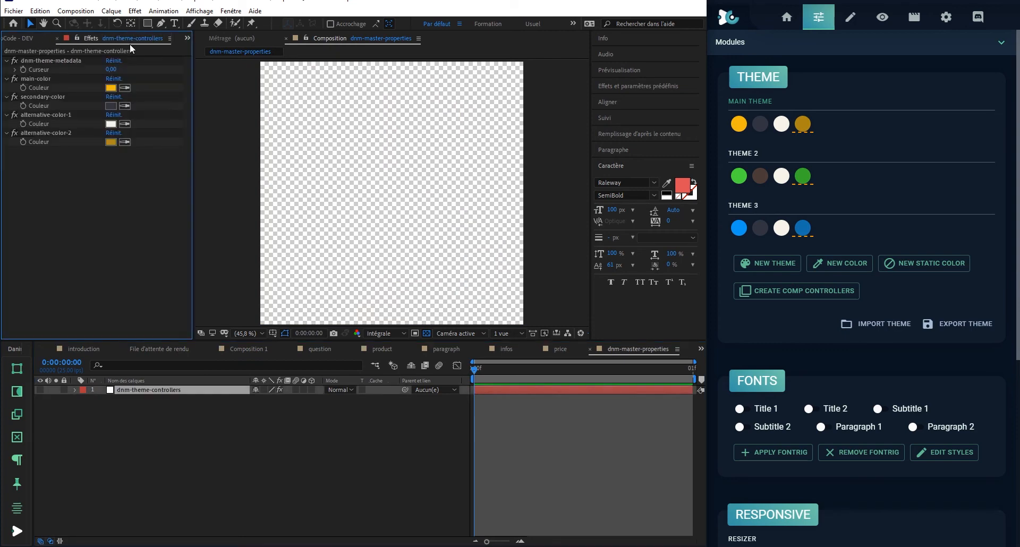
Reveal and examine the full expression on alternative-color-2's Couleur property.
double_click(58, 144)
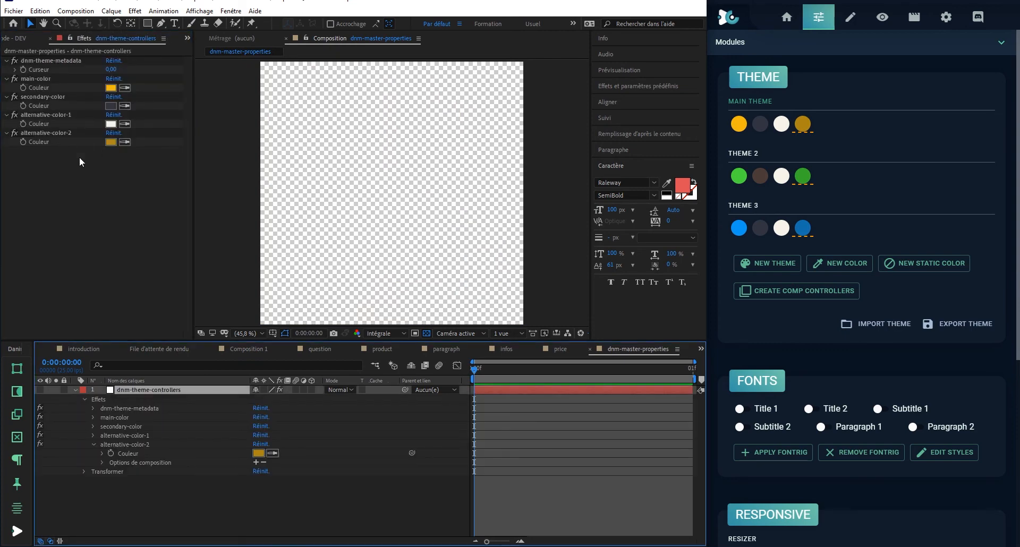
left_click(101, 454)
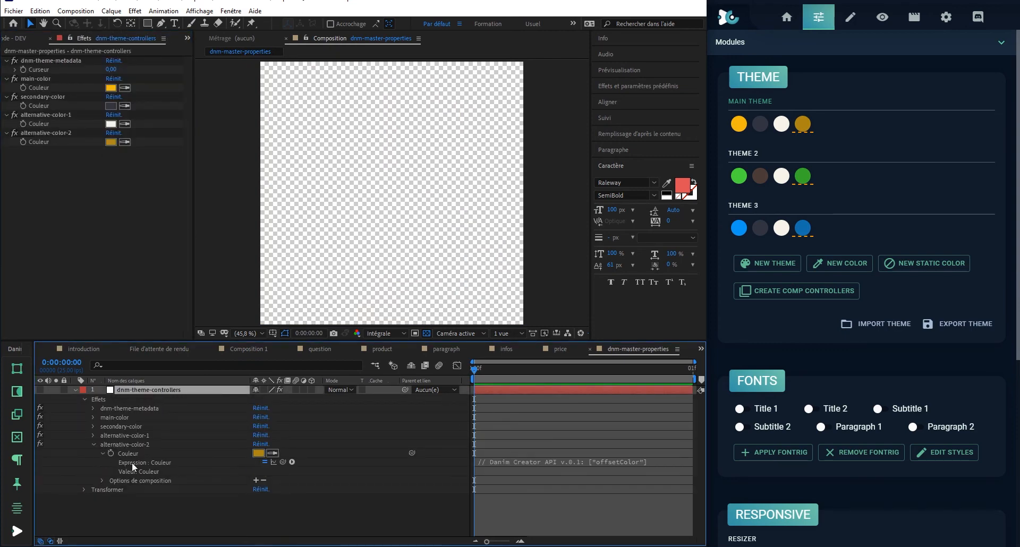
left_click(502, 462)
left_click(552, 494)
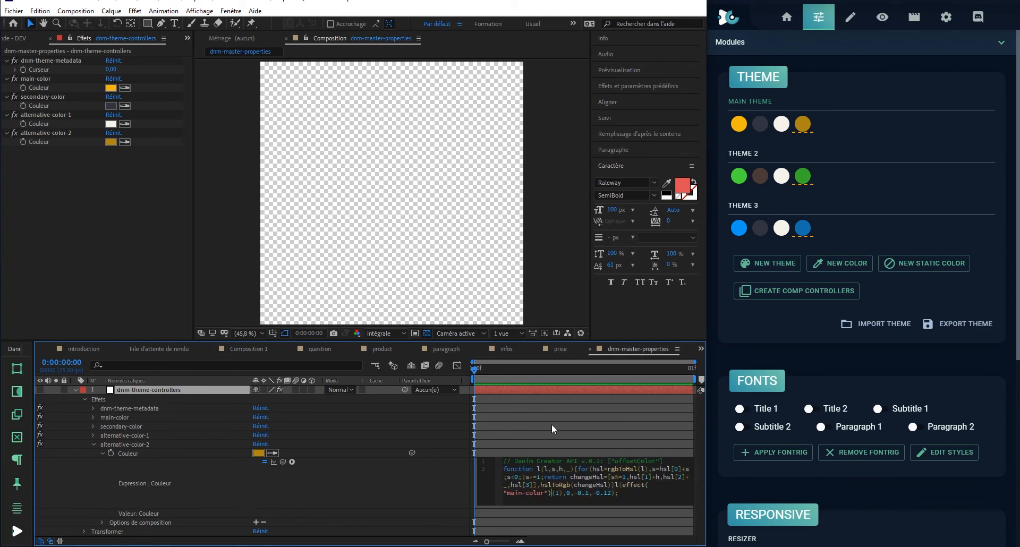
left_click(600, 401)
Close dnm-master-properties and return to Color 4's Couleur property in the product composition.
left_click(590, 348)
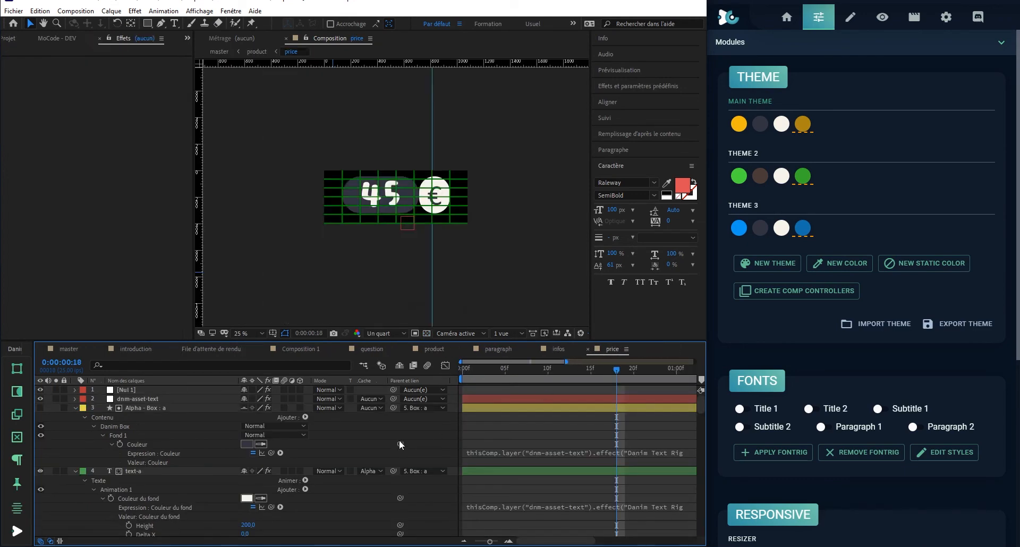
left_click(434, 350)
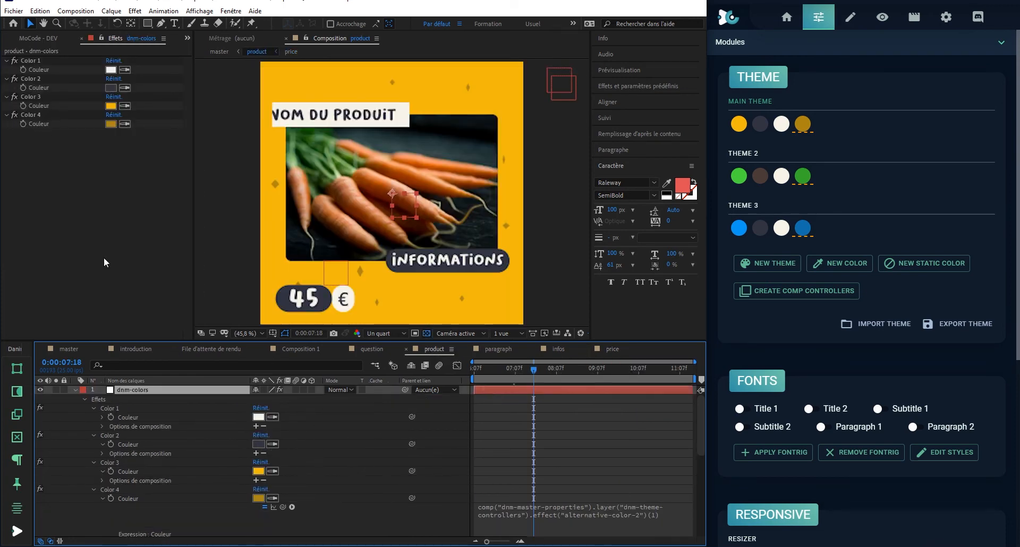
left_click(352, 500)
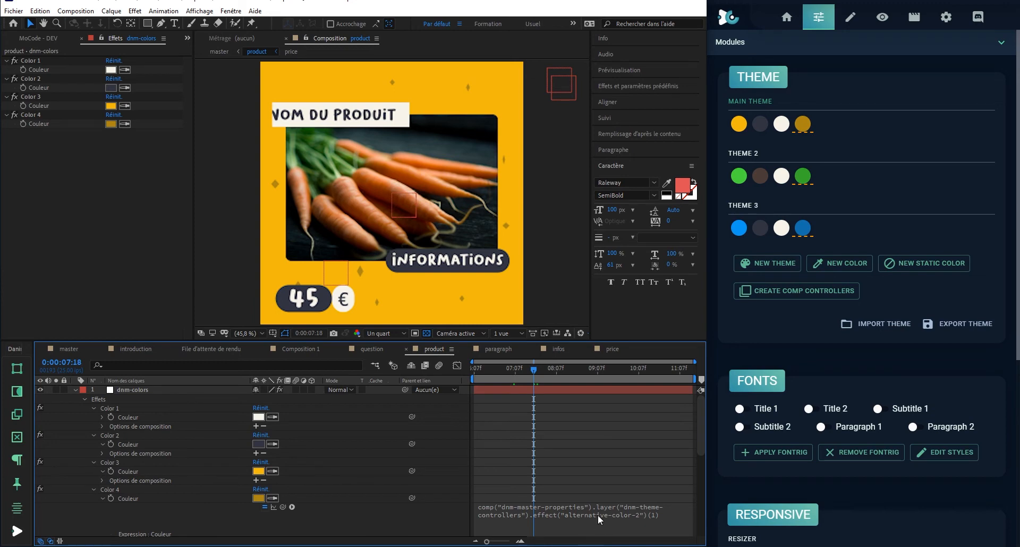
left_click(148, 499)
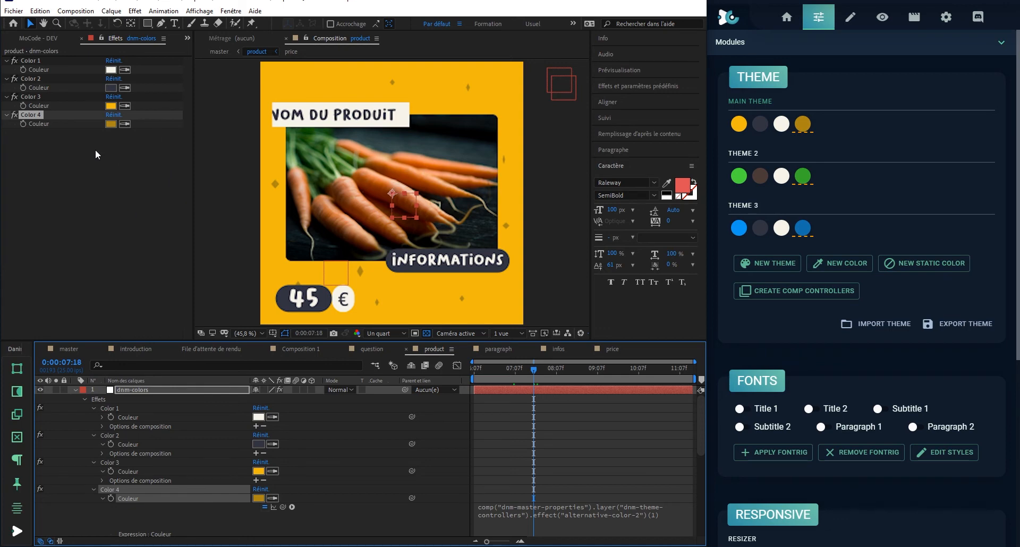
Reopen the derived colour settings of Alternative Color 2 and set the luminosity to -13.
right_click(739, 125)
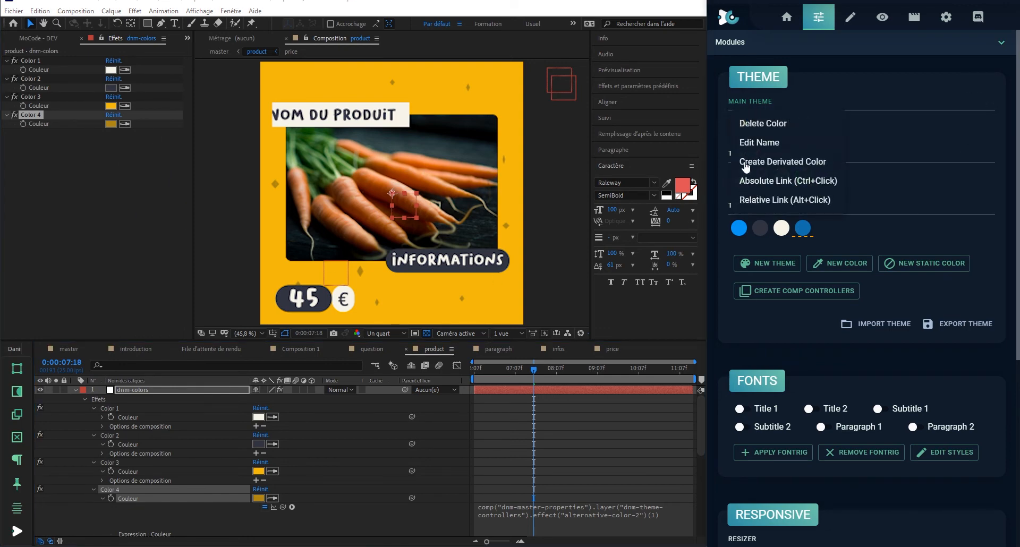
left_click(783, 162)
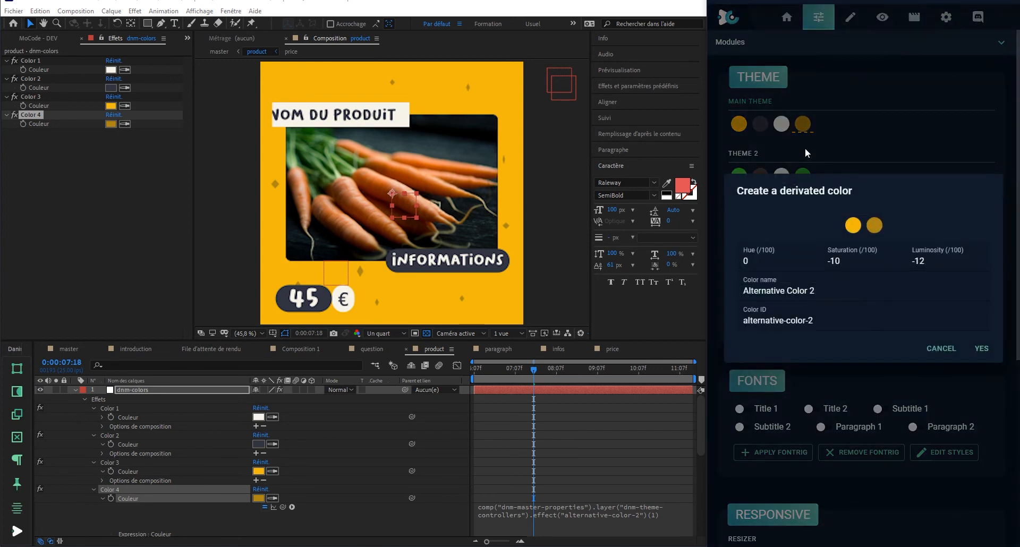
left_click(871, 260)
left_click(955, 258)
key("BackSpace")
type("3")
key("Return")
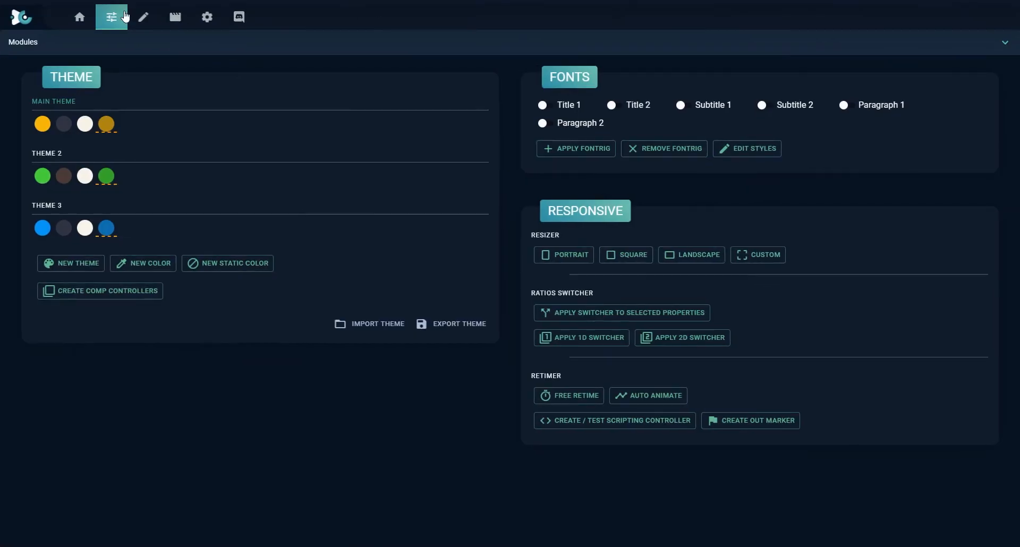
Open the template's editing page and enable Use my own theme for the generation form's video theme.
left_click(144, 17)
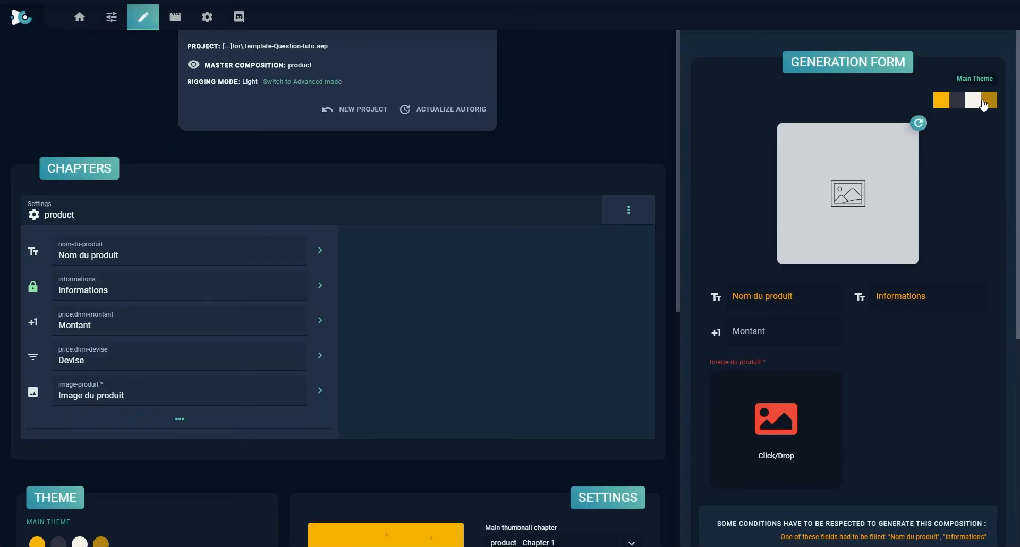
left_click(984, 105)
left_click(763, 278)
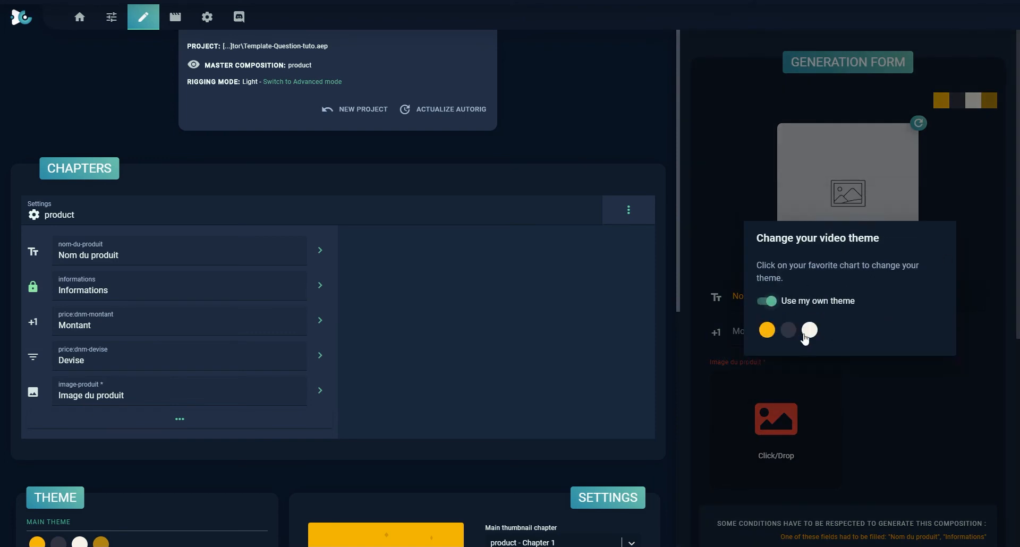
Try a green first colour in the custom video theme, and turn Use my own theme back off.
left_click(768, 330)
left_click(846, 306)
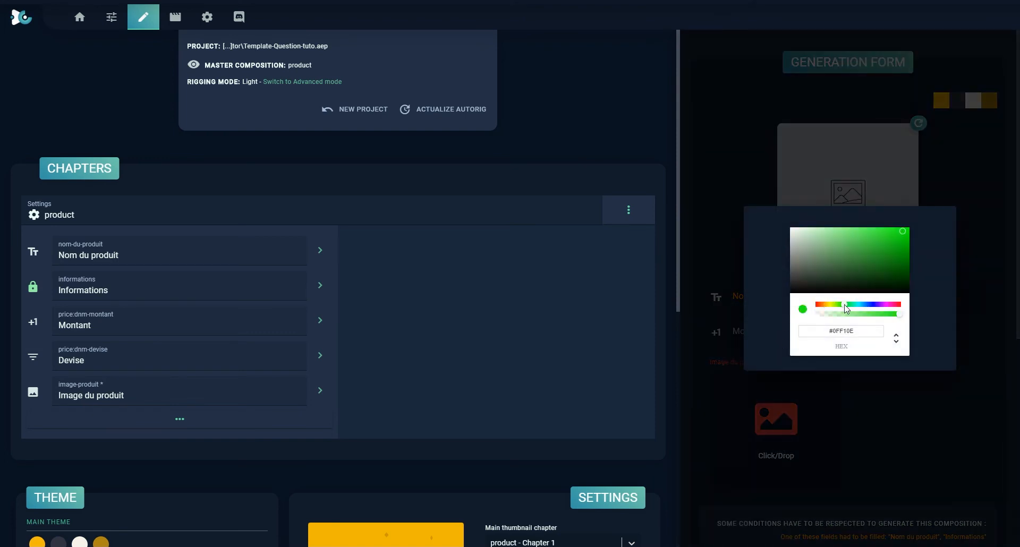
left_click(893, 193)
left_click(766, 299)
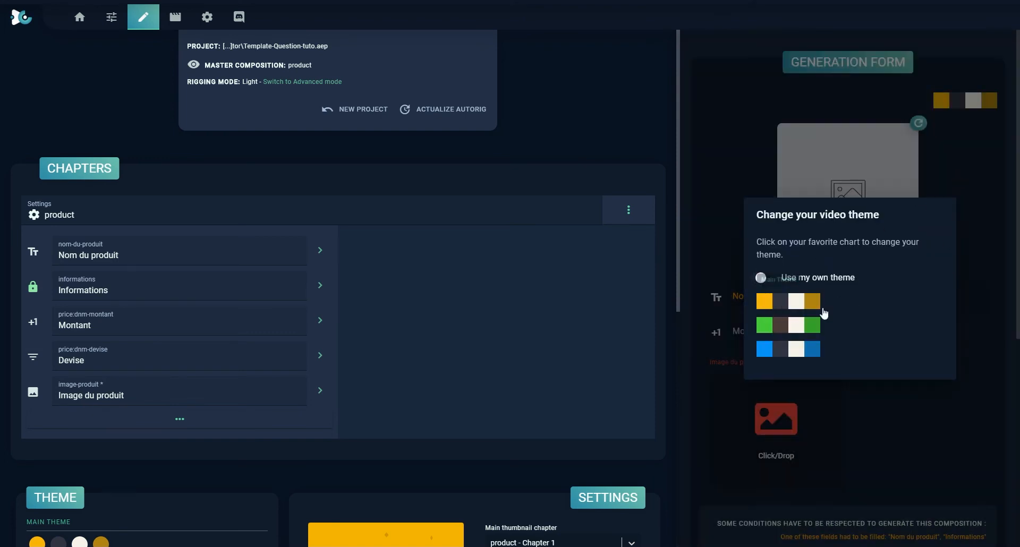
left_click(880, 162)
left_click(956, 105)
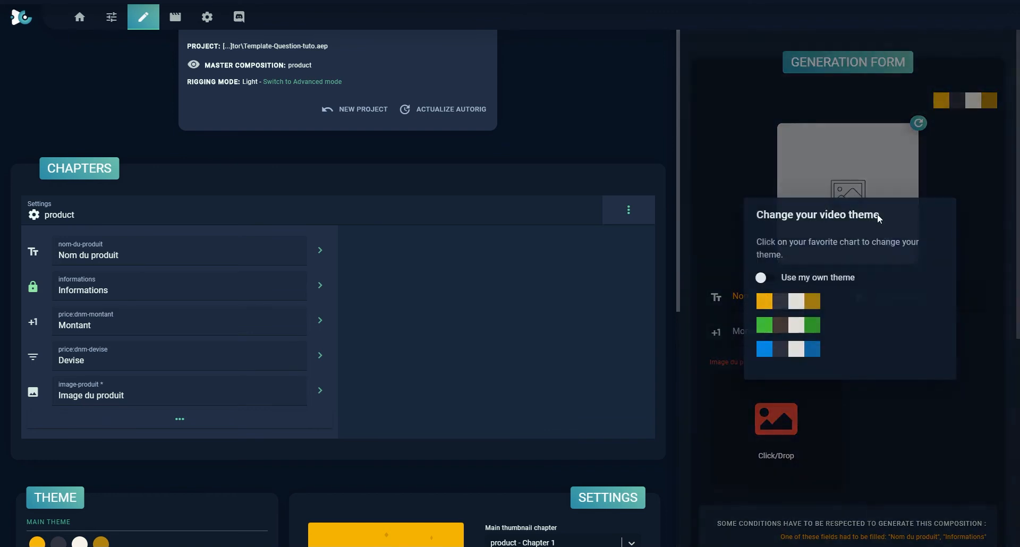
Enable Use my own theme again and set the first colour of the custom video theme to blue.
left_click(770, 277)
left_click(767, 330)
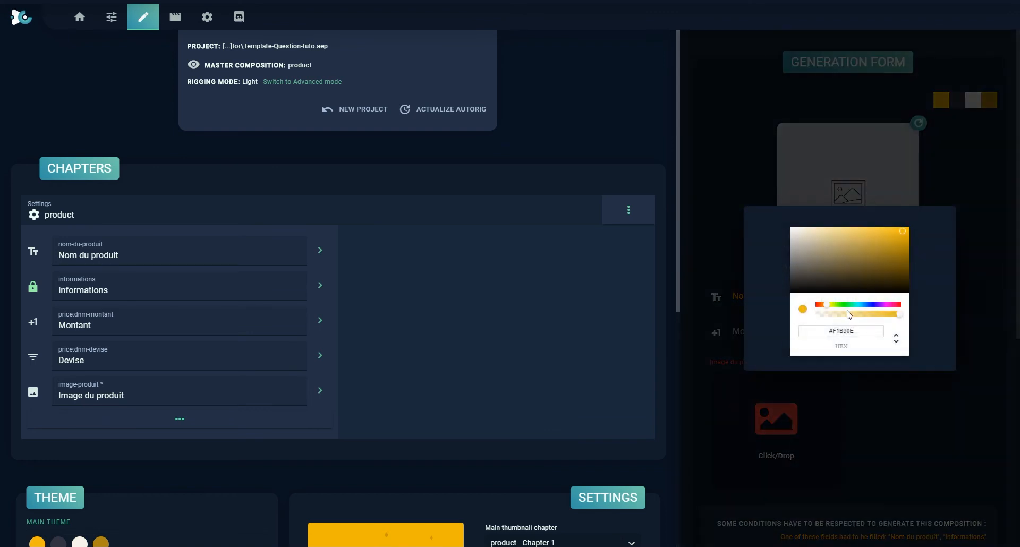
left_click_drag(848, 305, 866, 305)
left_click(913, 202)
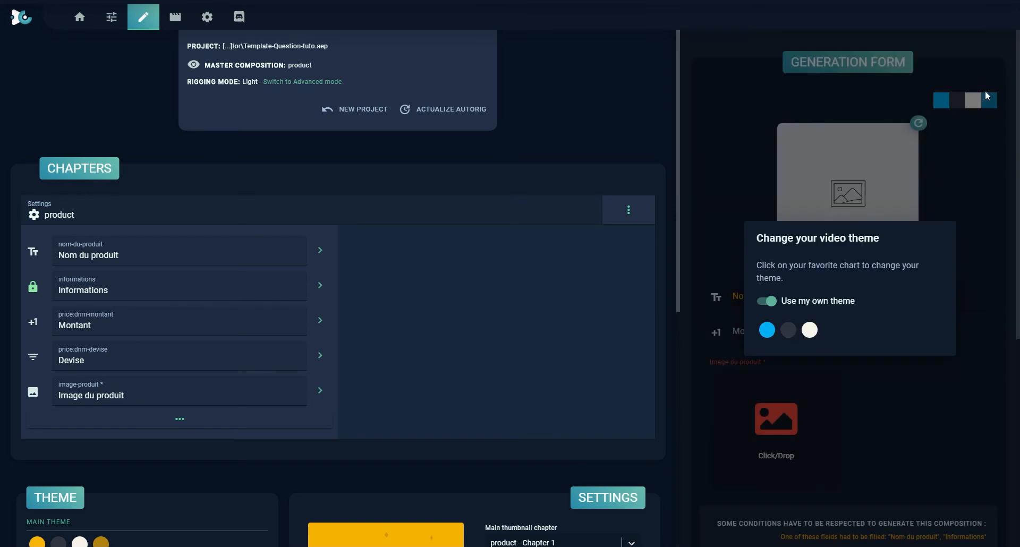
left_click(980, 134)
scroll(910, 384, "down", 3)
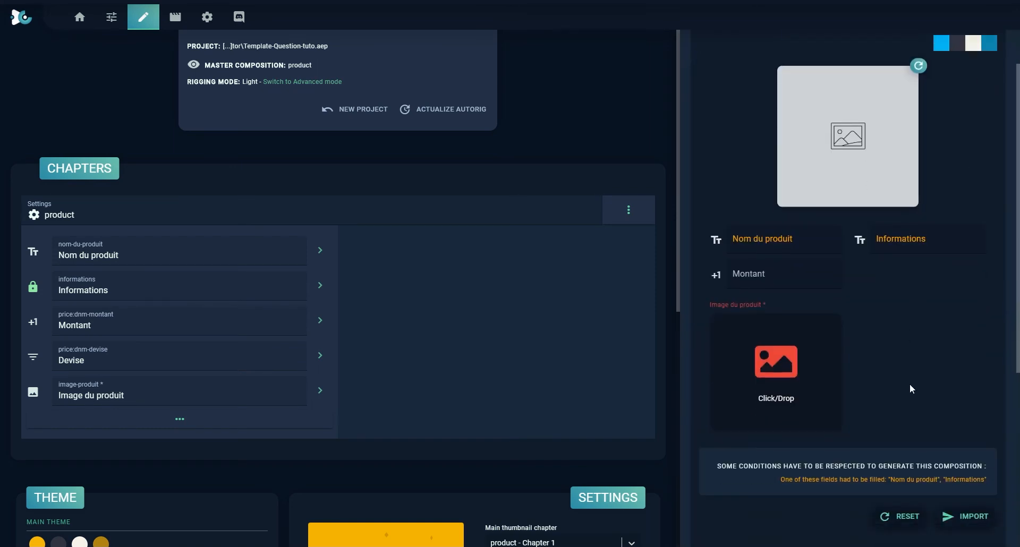
scroll(872, 398, "up", 3)
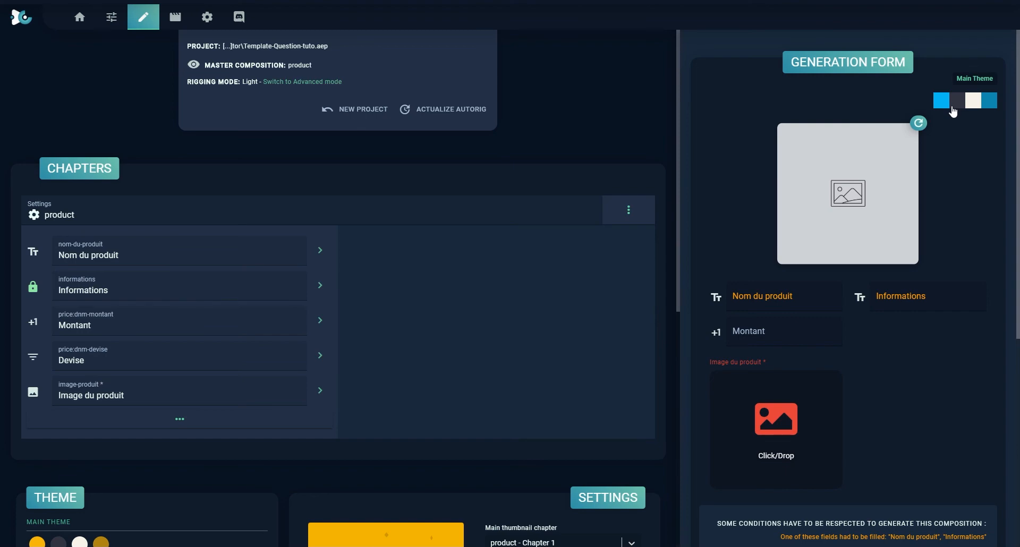
scroll(846, 328, "down", 3)
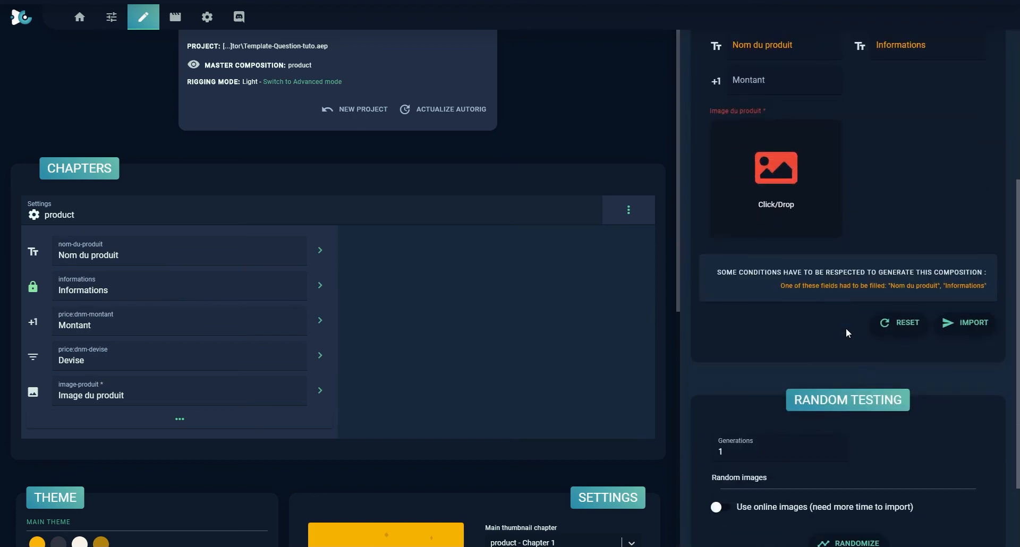
scroll(846, 327, "up", 3)
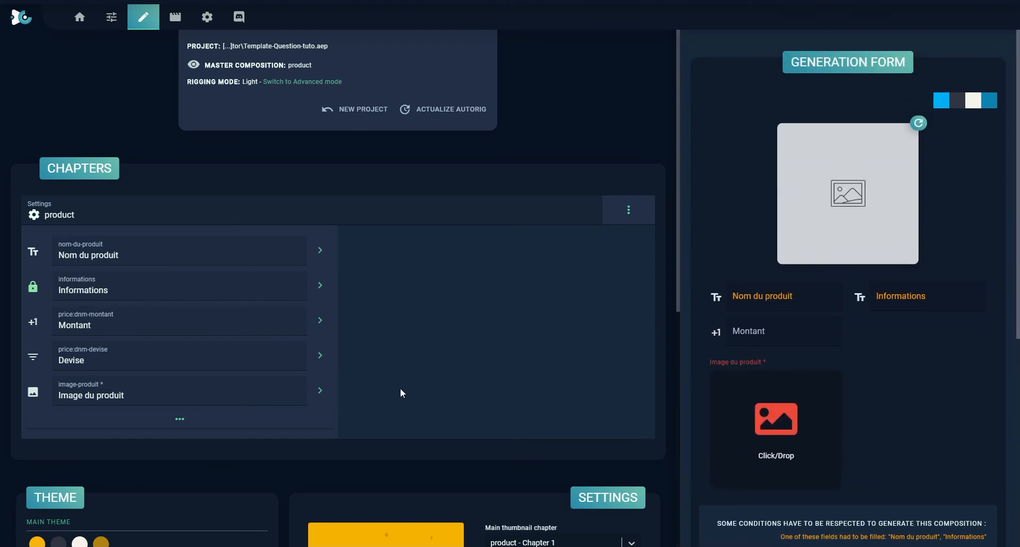
Return to the Modules page's theme settings and view the name setting of Main Theme without changing it.
left_click(119, 21)
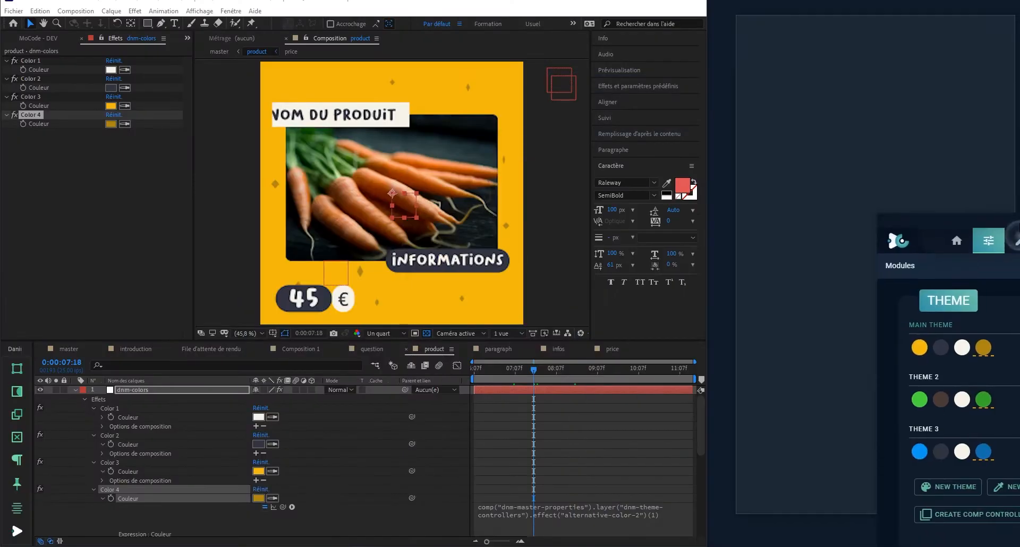
left_click_drag(1019, 223, 1019, 223)
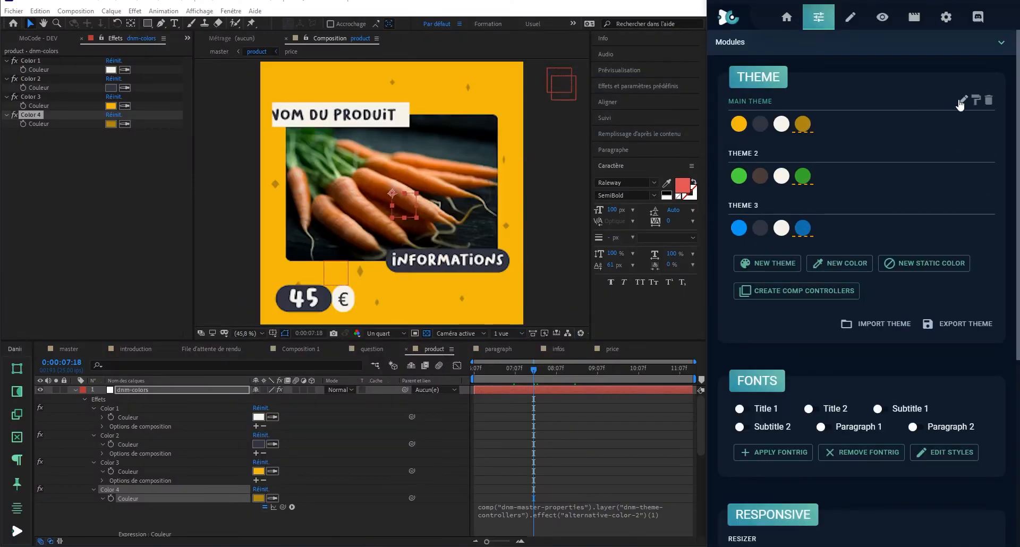
left_click(963, 100)
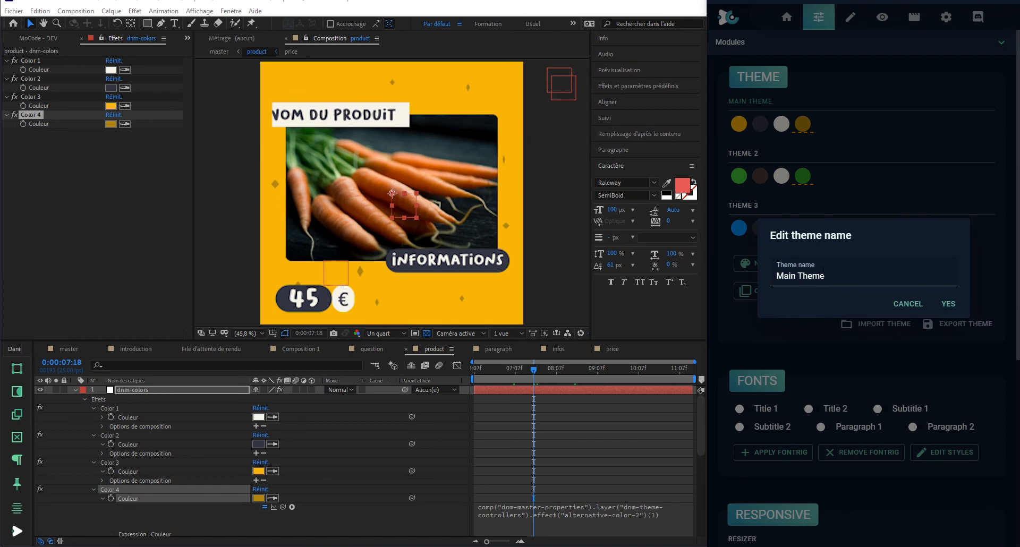
left_click(908, 304)
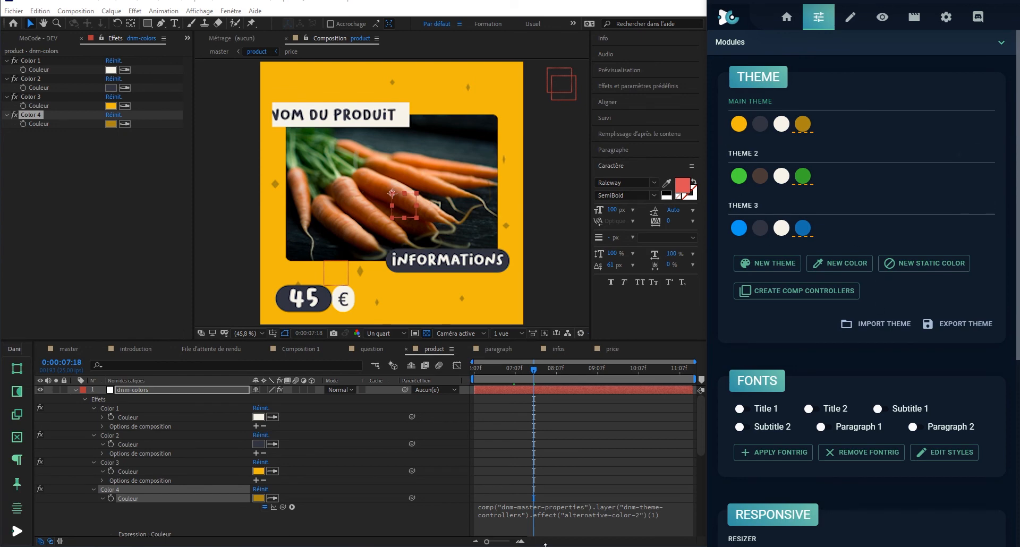
Rename Theme 2 as Green Theme.
left_click(962, 154)
double_click(839, 280)
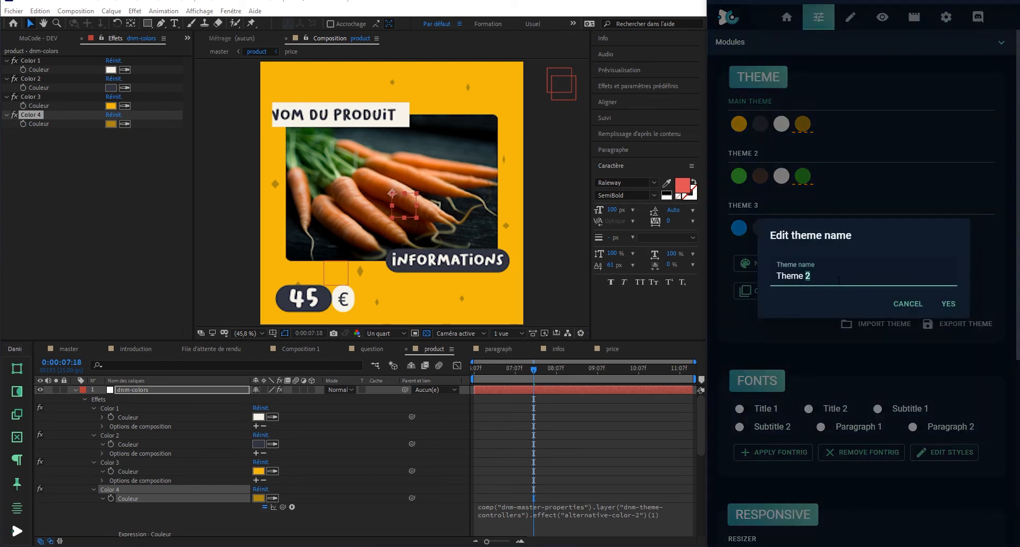
key("ctrl+a")
type("Gr")
key("Return")
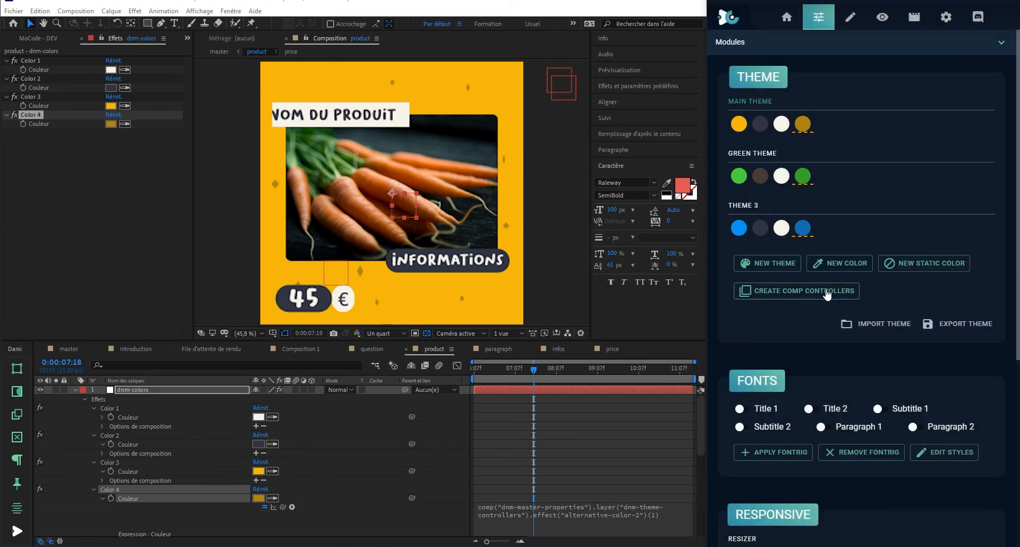
Examine the name and ID of Green Theme's first colour, and leave both as they are.
right_click(741, 177)
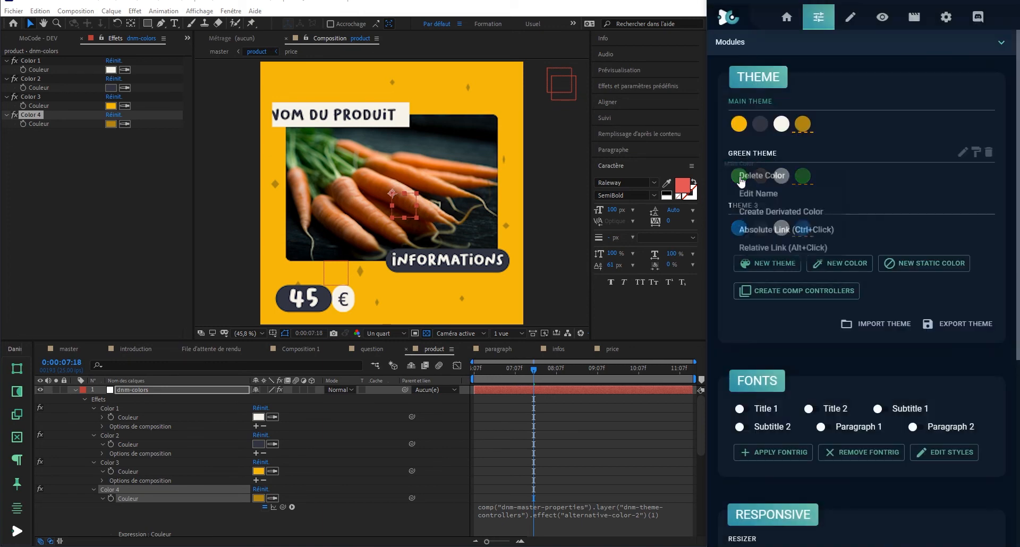
left_click(771, 193)
key("Tab")
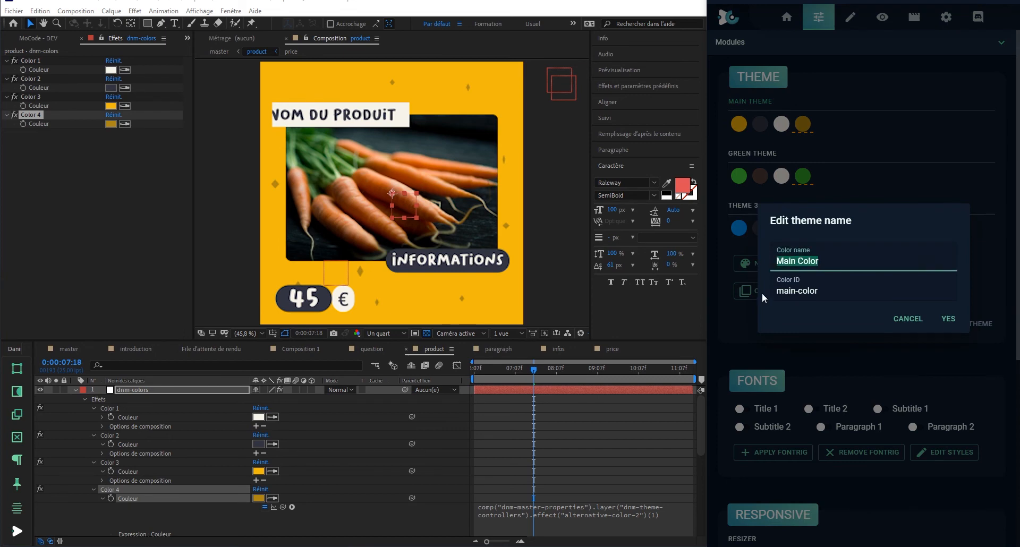
key("Tab")
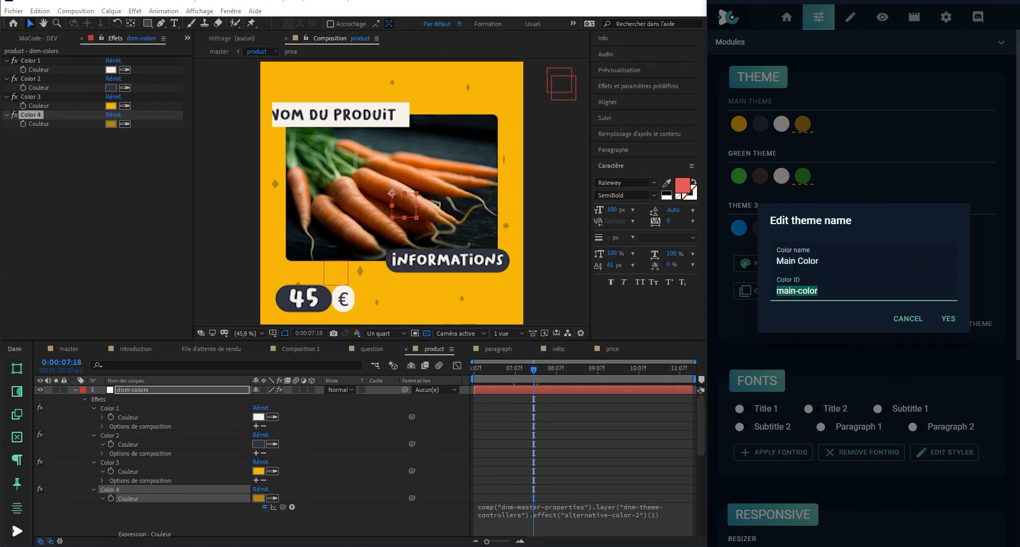
left_click_drag(819, 262, 775, 266)
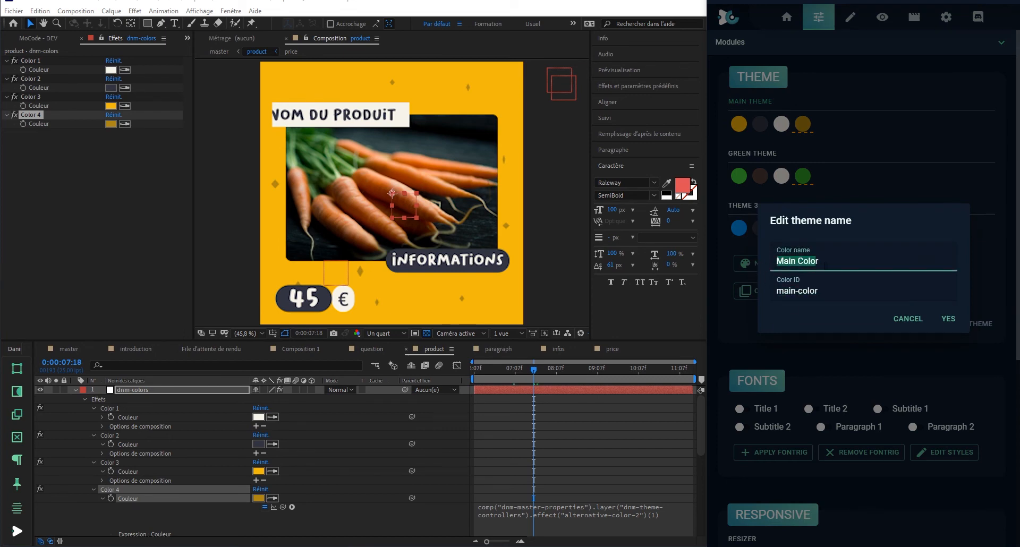
left_click(820, 189)
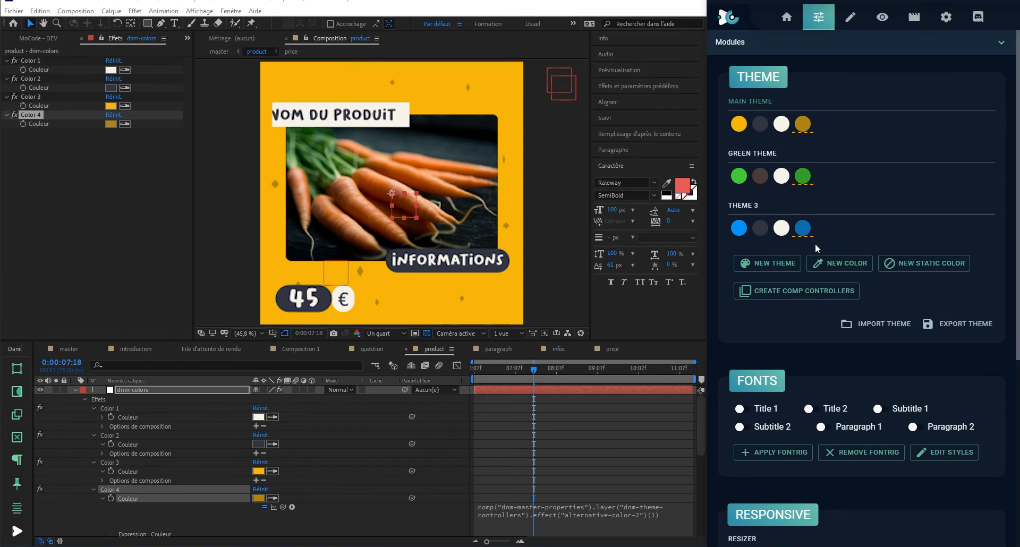
Add a static colour named Static Color 1 with the ID static-color-1, and check its available options.
left_click(916, 272)
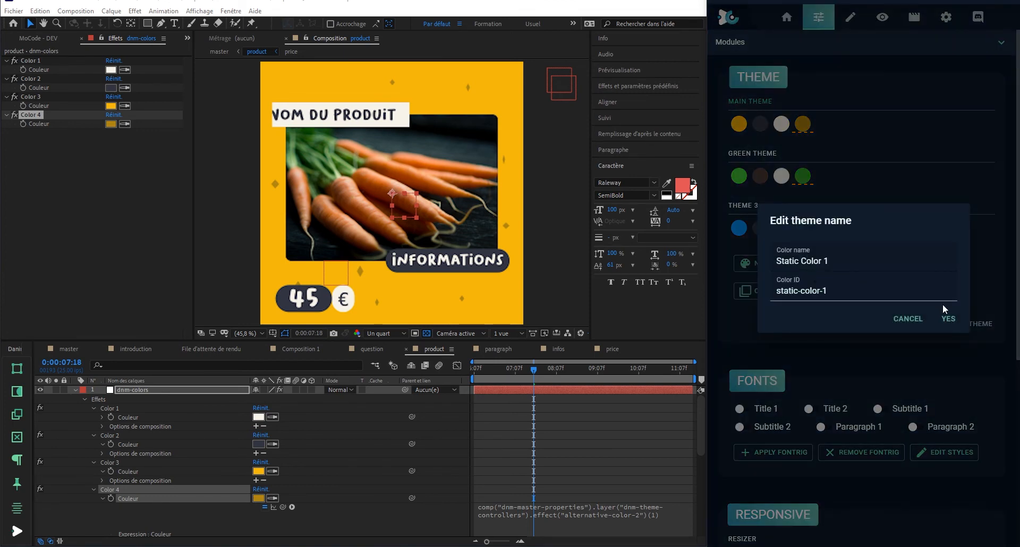
left_click(949, 318)
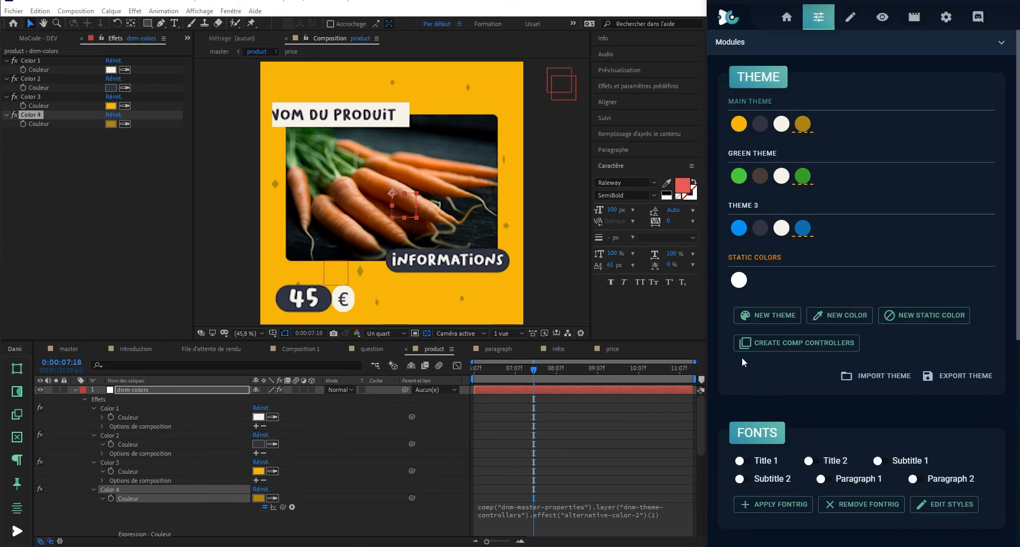
right_click(739, 280)
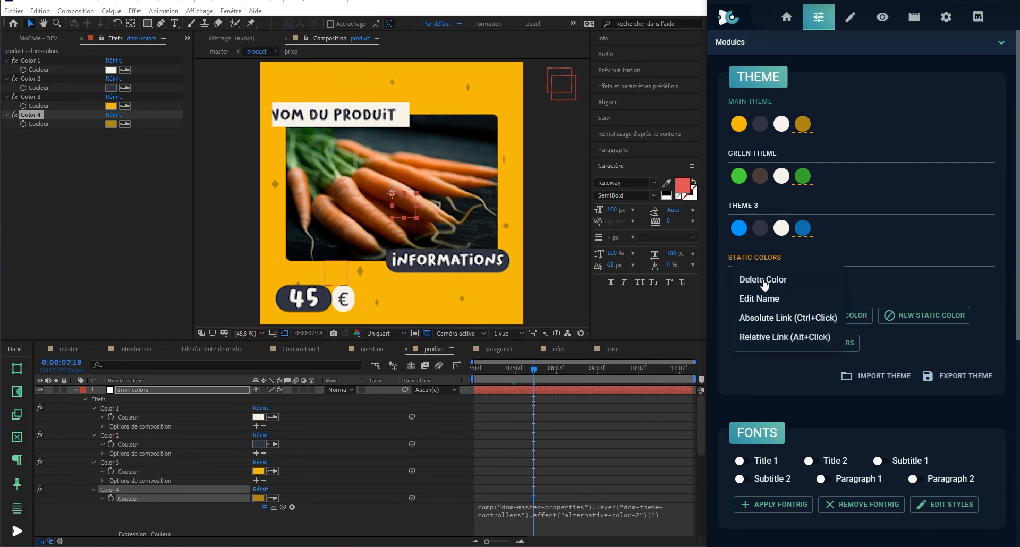
left_click(850, 273)
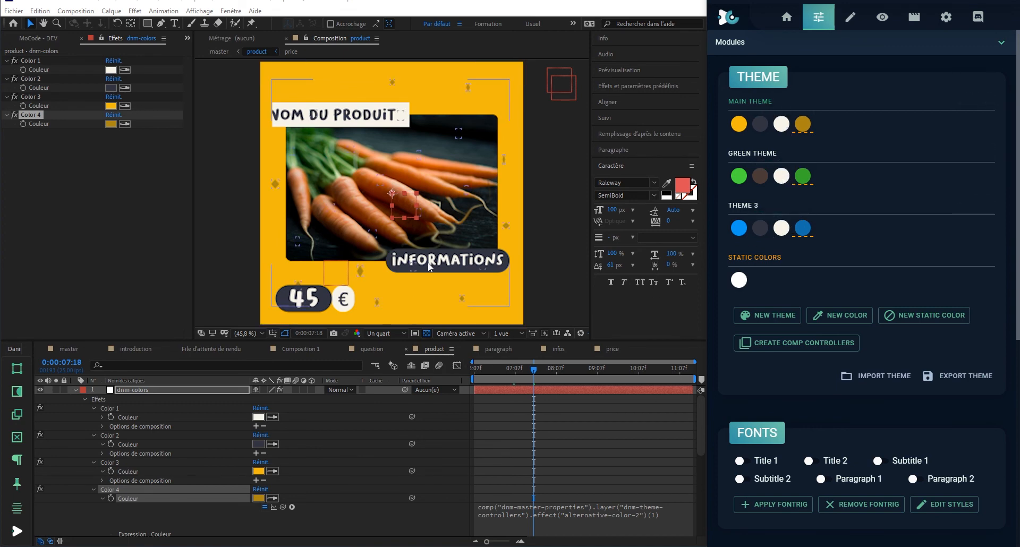
Set Static Color 1 to F6F4EA, the hex value of Color 1 on the dnm-colors layer.
left_click_drag(518, 376, 574, 384)
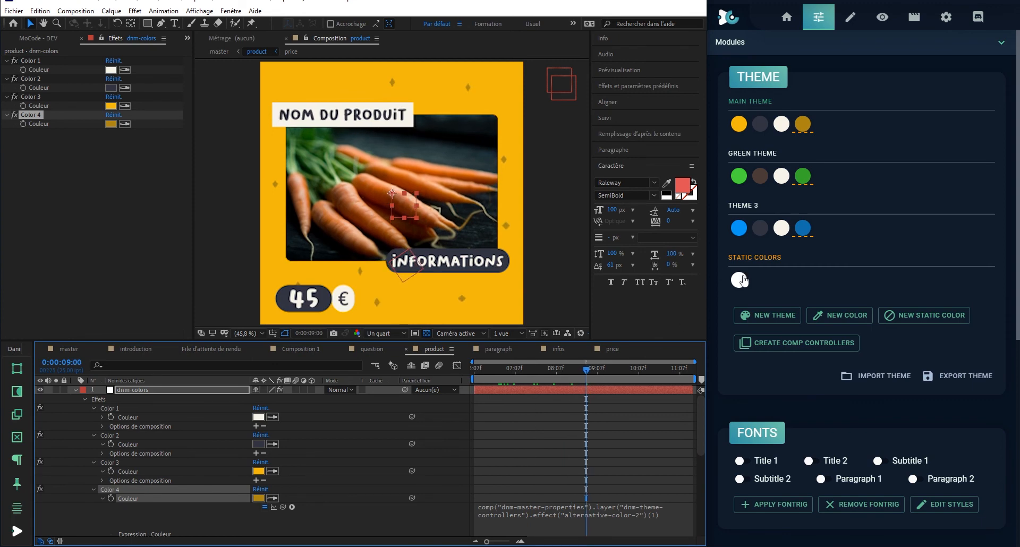
left_click(258, 417)
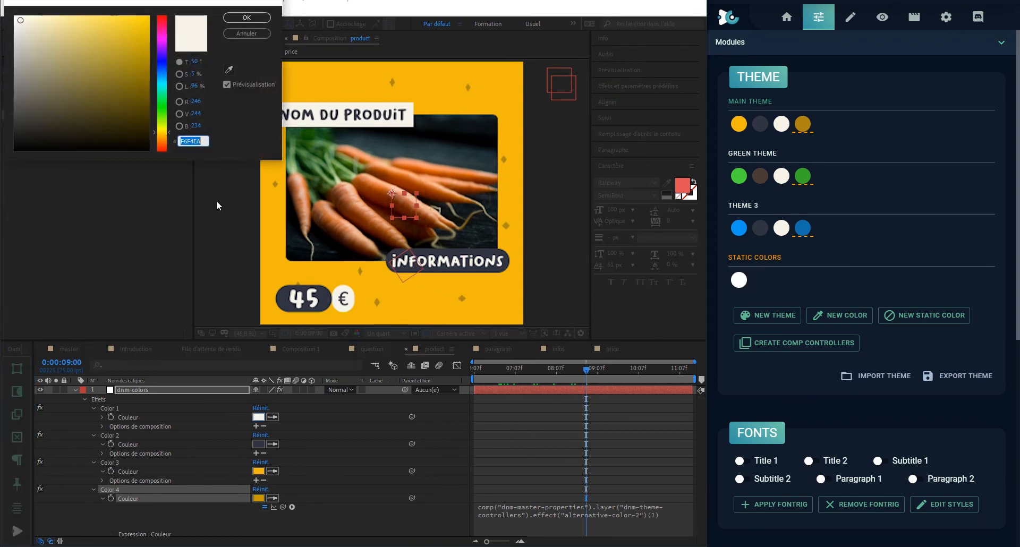
left_click(246, 33)
left_click(740, 279)
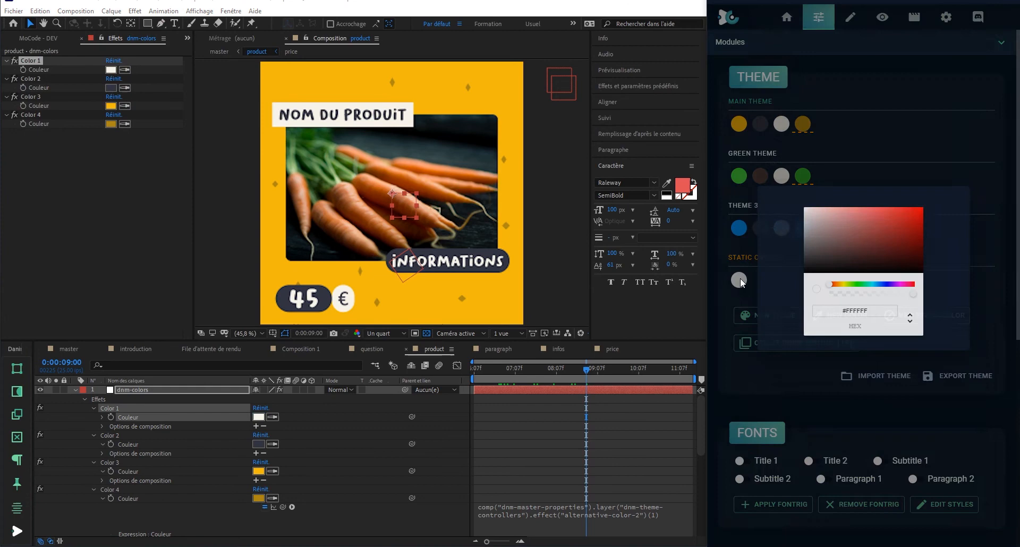
double_click(856, 312)
type("F6F4EA")
left_click(901, 136)
Delete the cream third colour from all the themes.
right_click(783, 229)
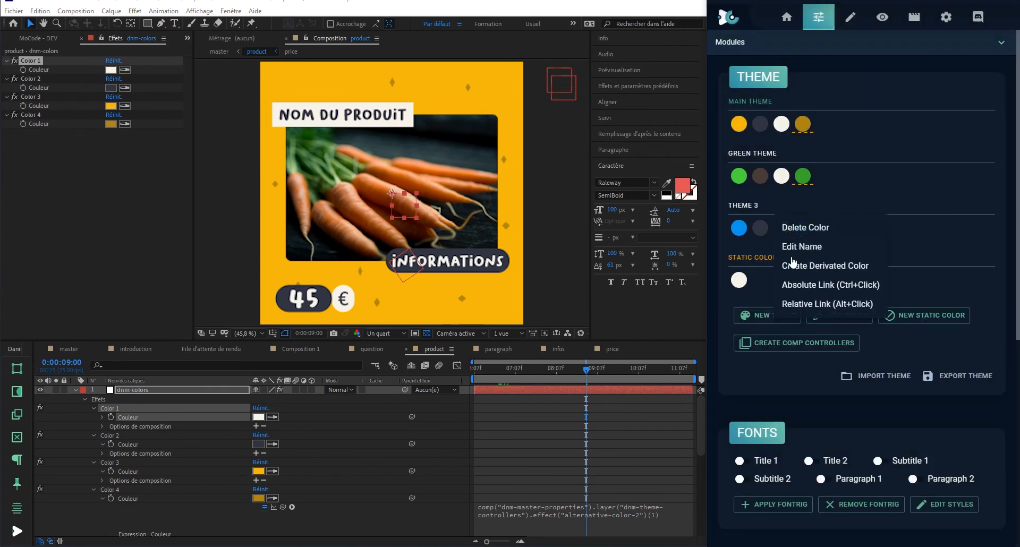
left_click(800, 228)
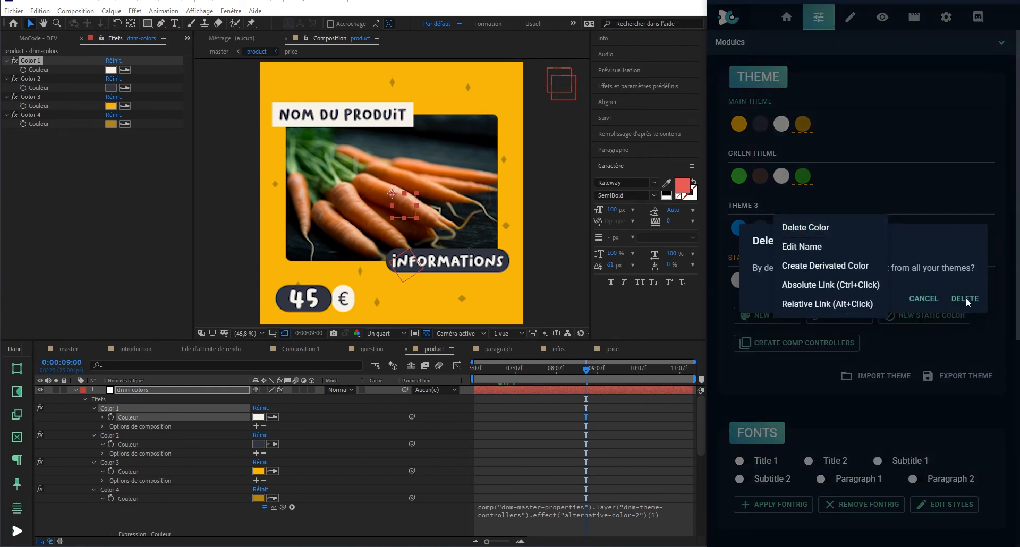
left_click(965, 298)
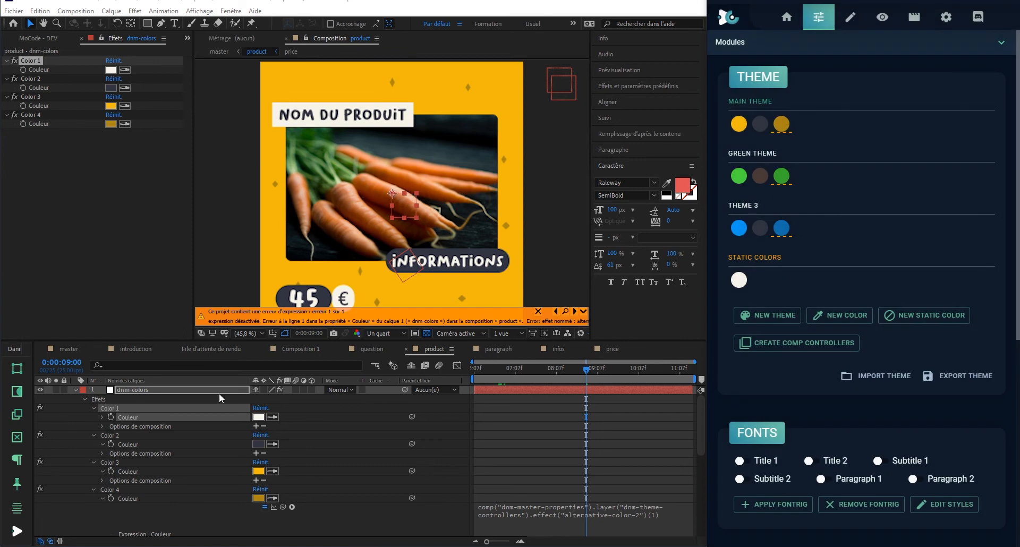
Link the Couleur property of Color 1 on dnm-colors to Static Color 1, and scrub the product composition.
left_click(192, 425)
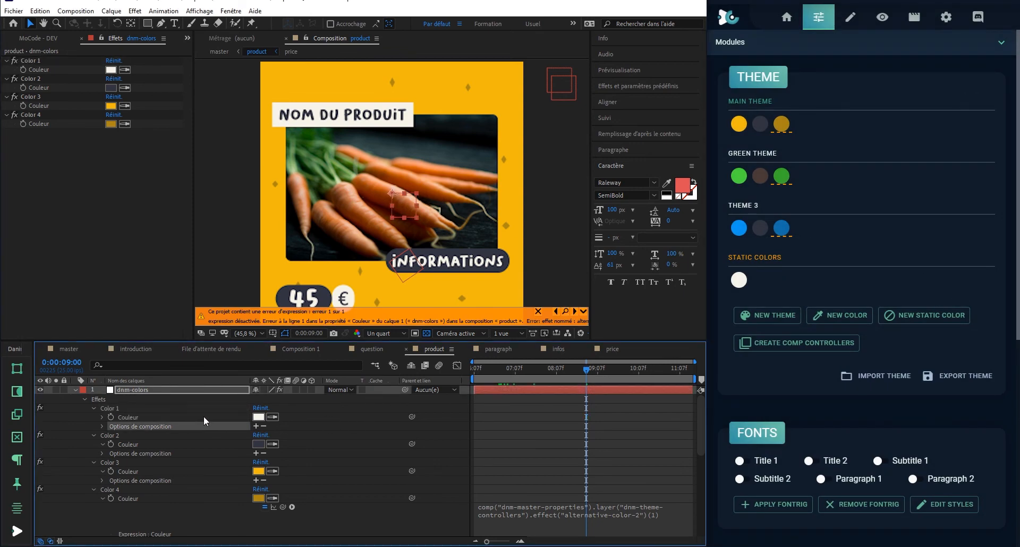
left_click(203, 417)
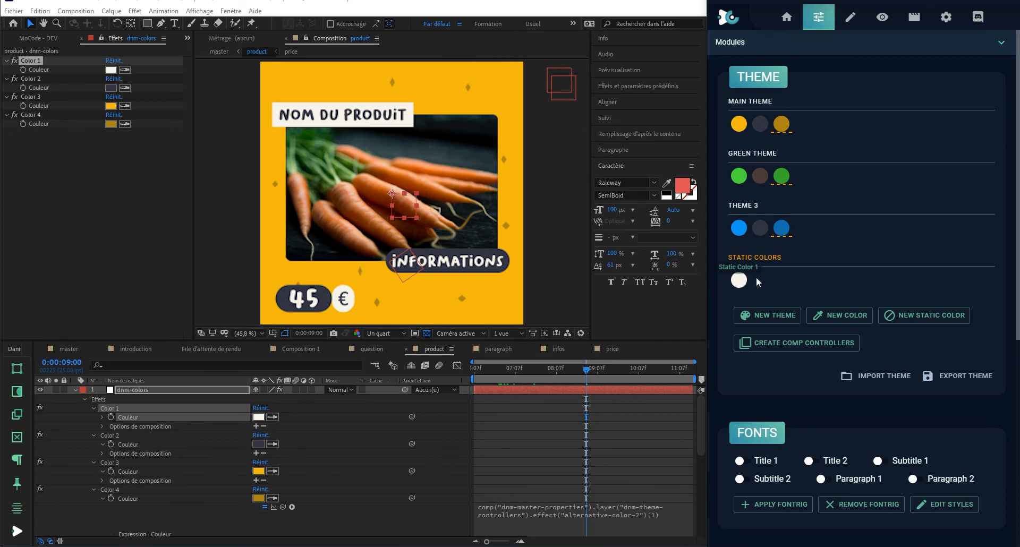
left_click(536, 418)
left_click_drag(548, 373, 594, 371)
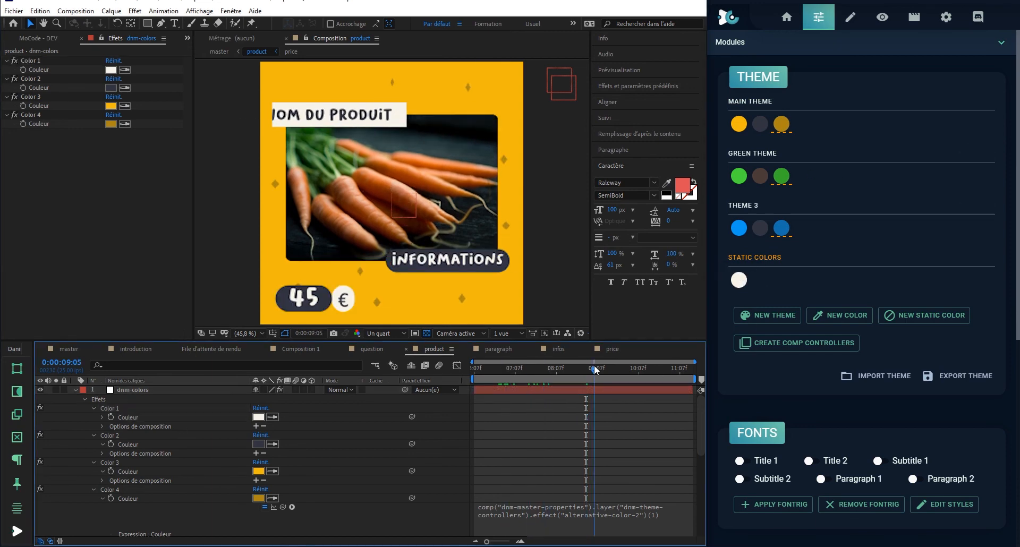
Change Static Color 1 to a blue of about #4E65D6.
left_click(739, 280)
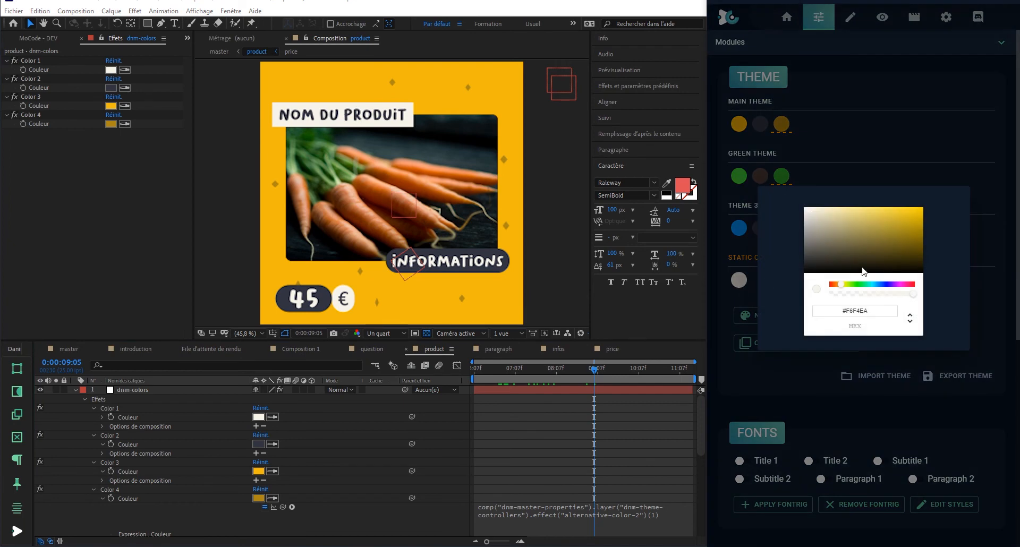
left_click_drag(842, 286, 885, 286)
left_click(882, 217)
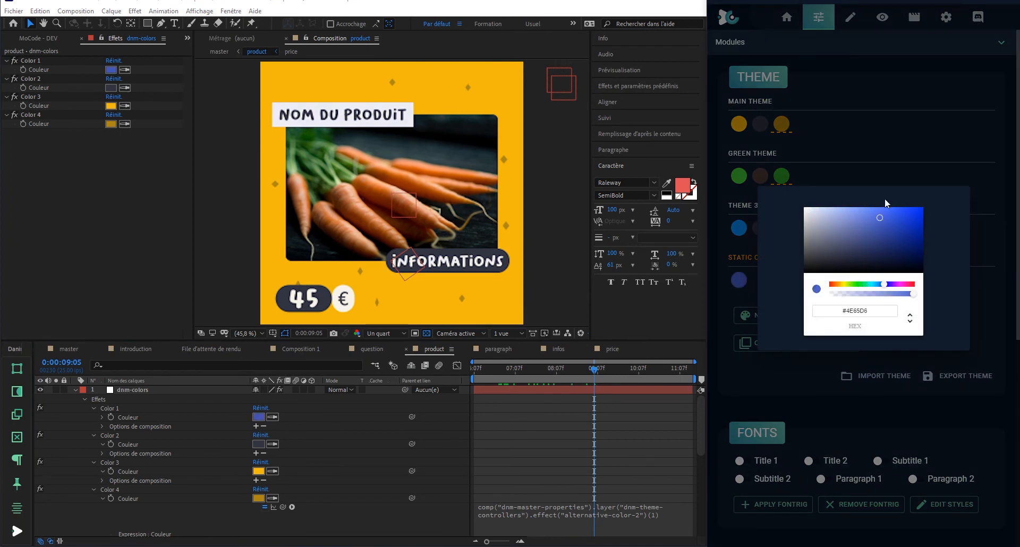
Set Static Color 1 back to F6F4EA in the Static Colors of the theme module.
left_click(886, 174)
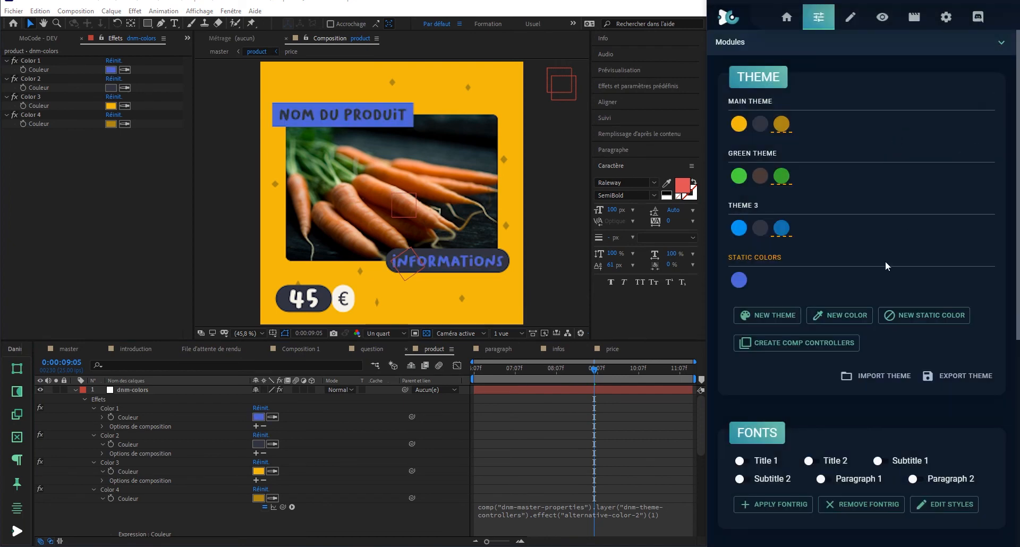
left_click(559, 441)
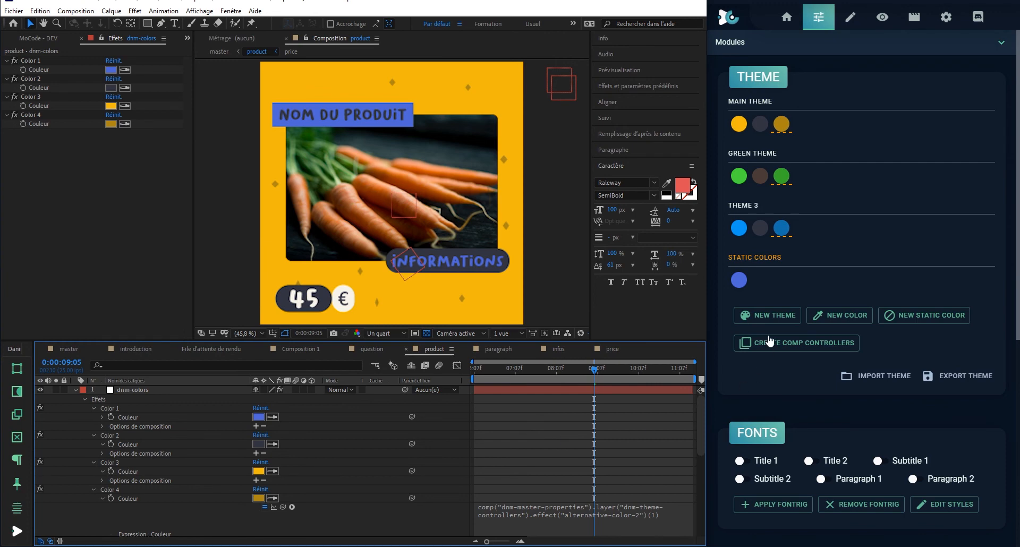
left_click(741, 284)
double_click(865, 309)
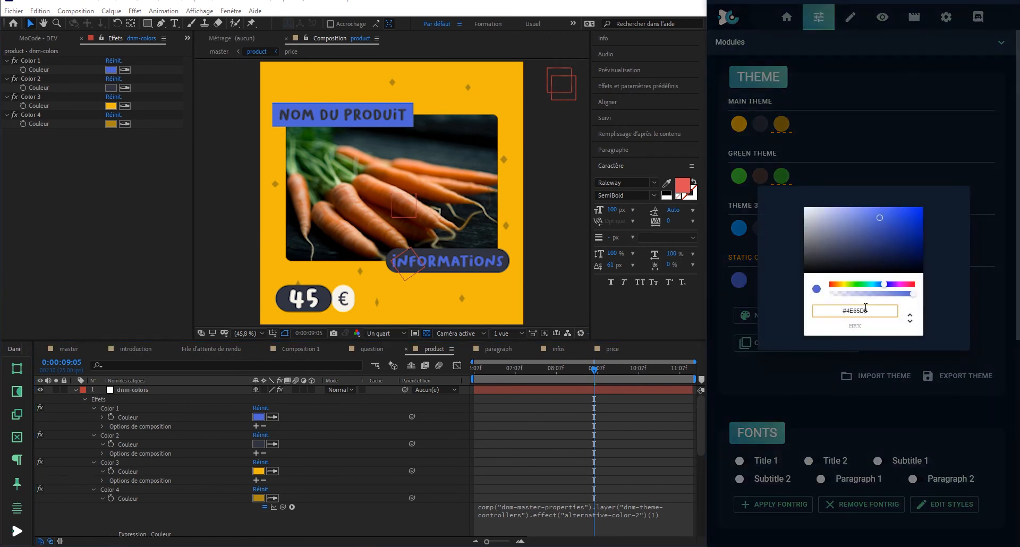
type("F6F4EA")
left_click(865, 161)
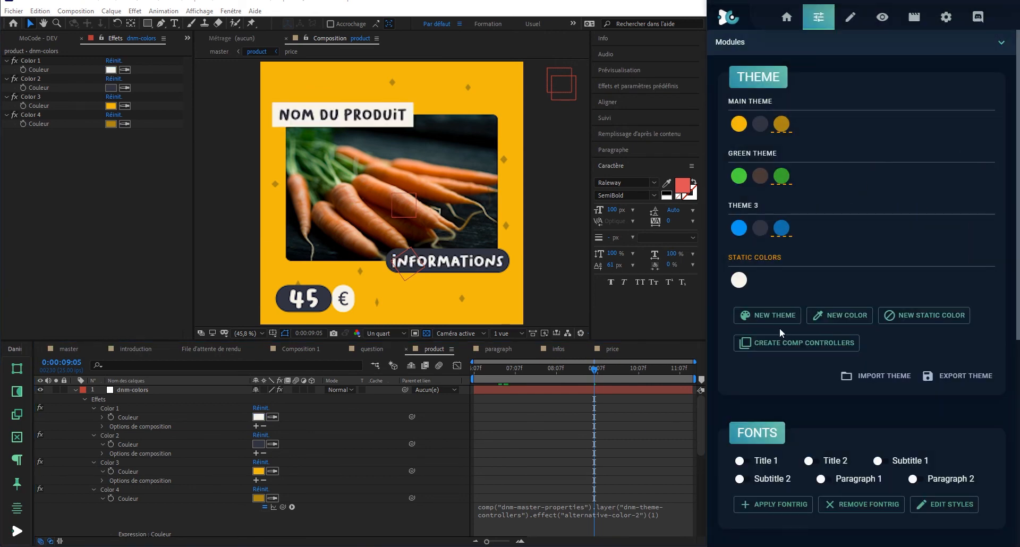
Delete the Green Theme from the theme list in the project editor.
left_click(882, 17)
left_click(853, 20)
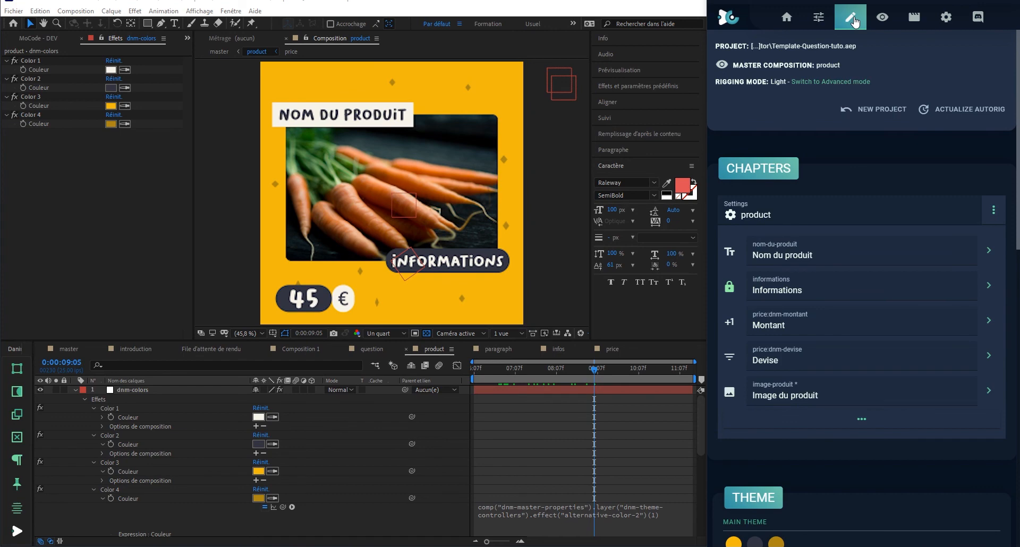
scroll(798, 263, "down", 6)
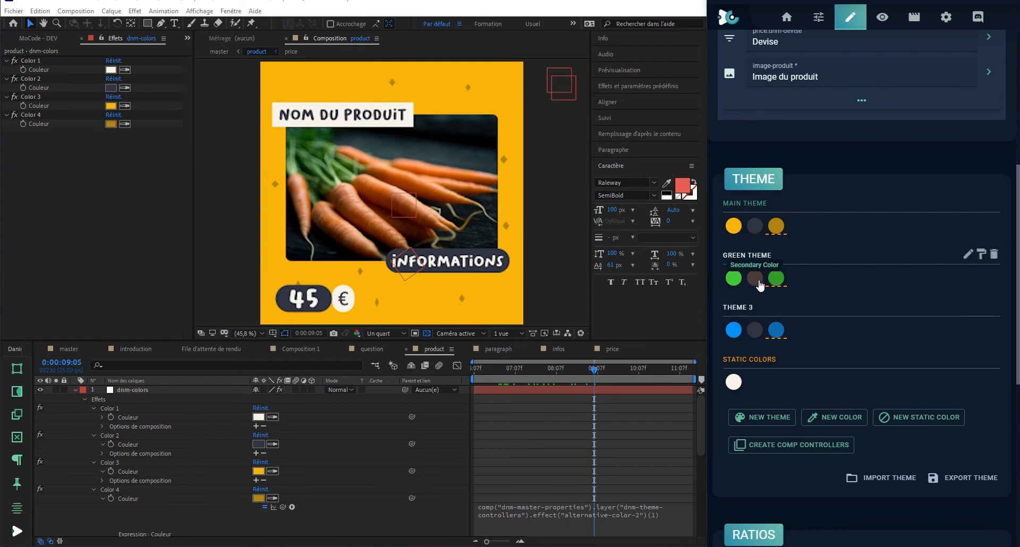
left_click(994, 255)
left_click(933, 321)
scroll(856, 327, "up", 2)
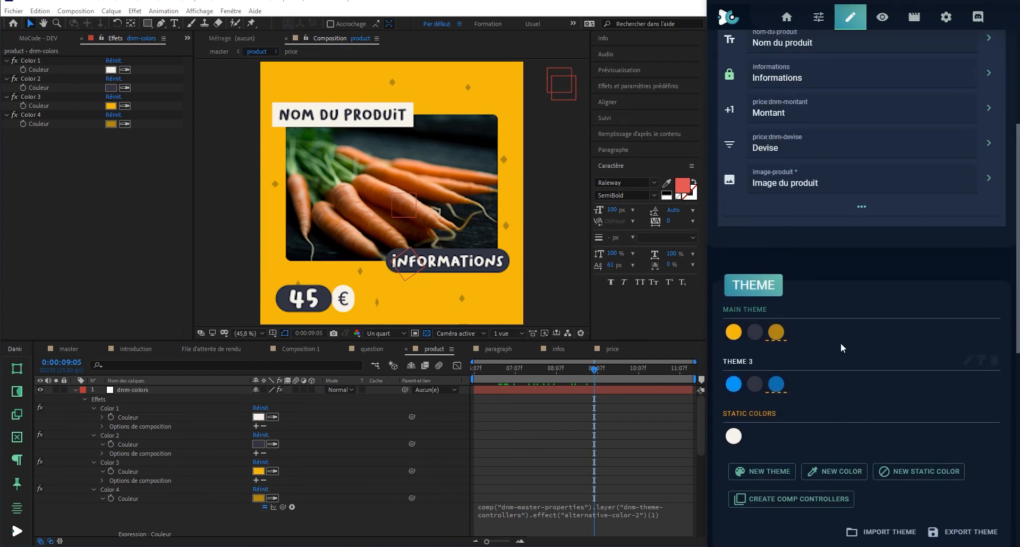
scroll(767, 366, "up", 4)
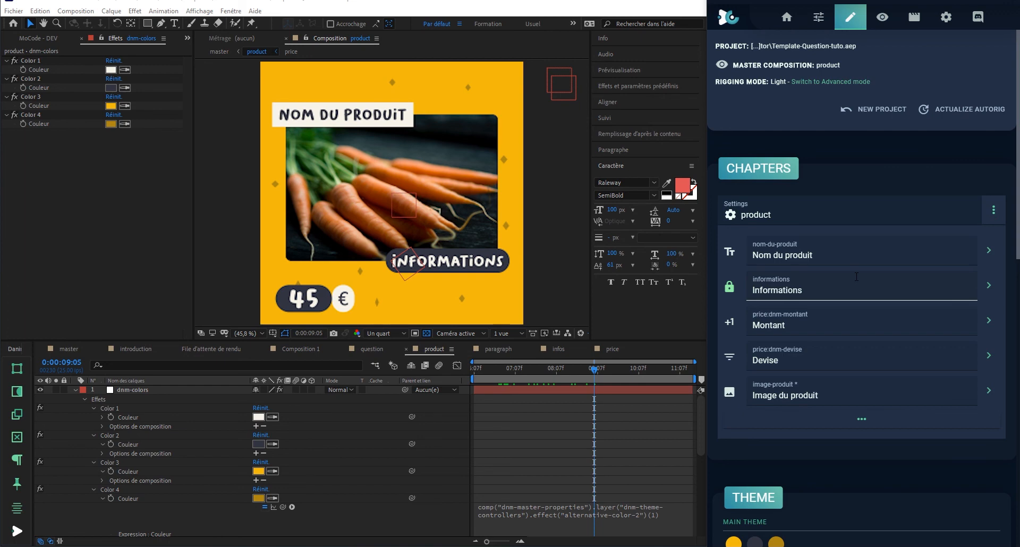
Move the current time of the product composition to 0:00:09:15.
left_click_drag(570, 375, 611, 374)
scroll(913, 386, "down", 3)
scroll(742, 430, "up", 3)
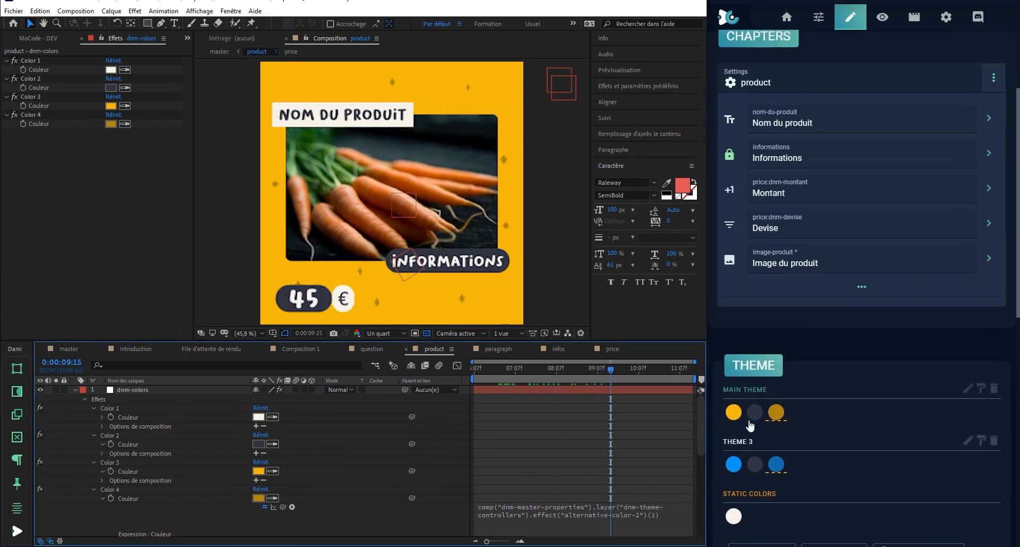
Enlarge the extension window to examine the generation form preview, the theme list and the product chapter's extra actions.
double_click(858, 2)
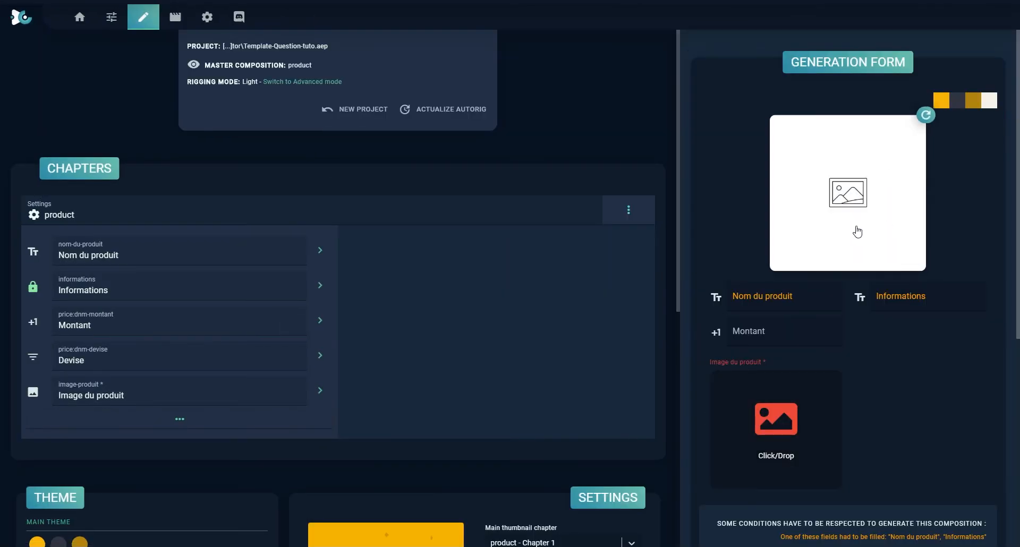
scroll(334, 395, "down", 5)
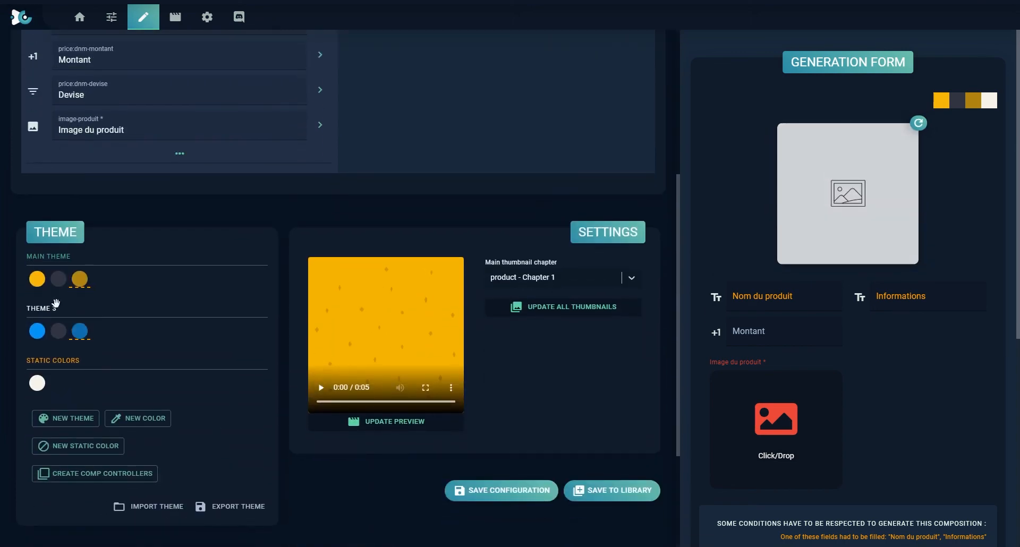
scroll(220, 385, "up", 3)
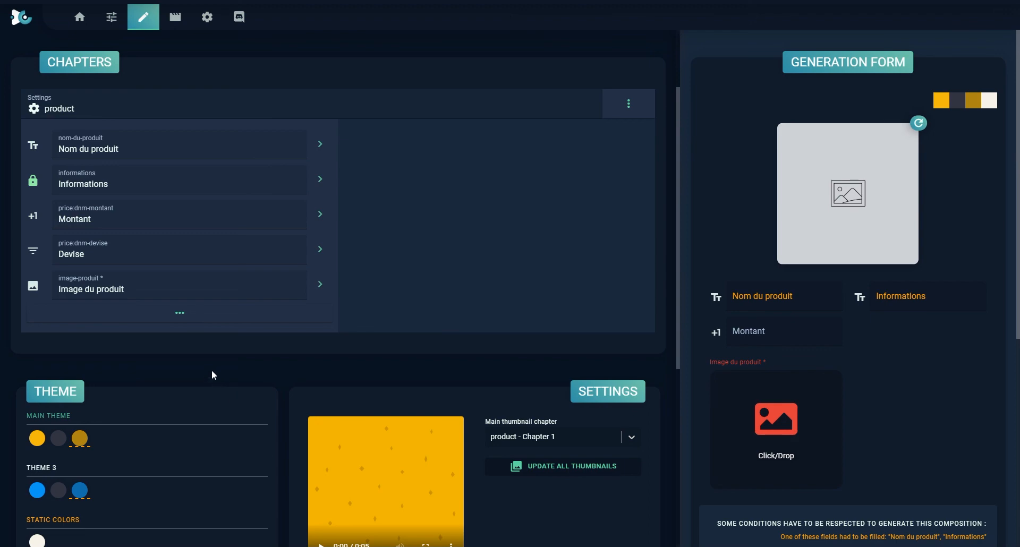
left_click(192, 318)
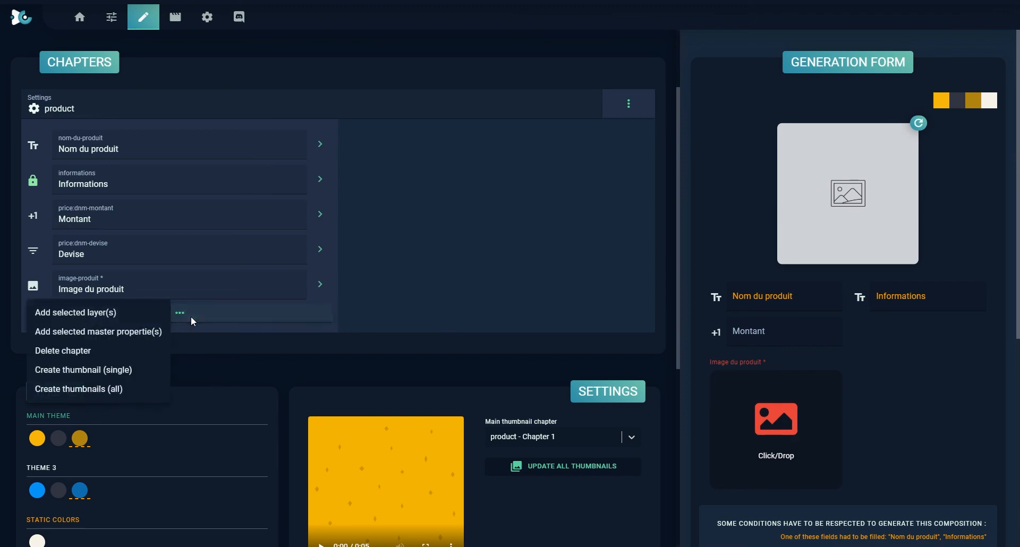
left_click(430, 223)
left_click_drag(463, 1, 1017, 213)
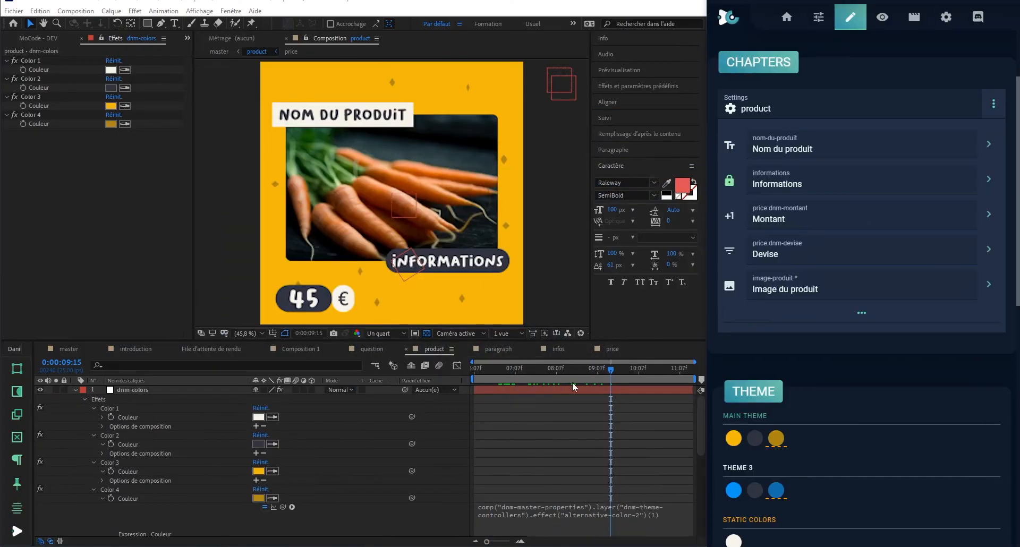
Create all the thumbnails for the product chapter, and apply Theme 3 to the composition.
left_click(880, 313)
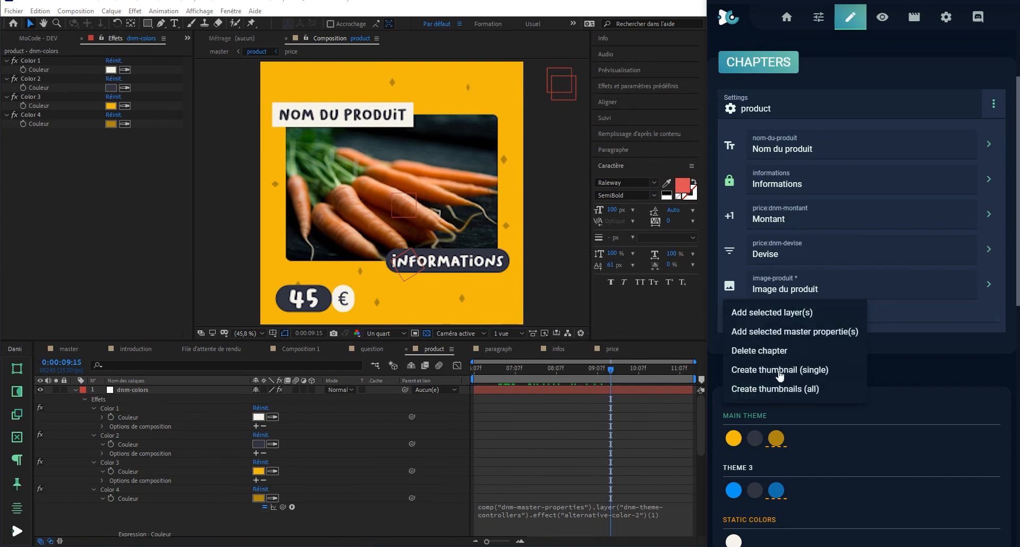
left_click(792, 390)
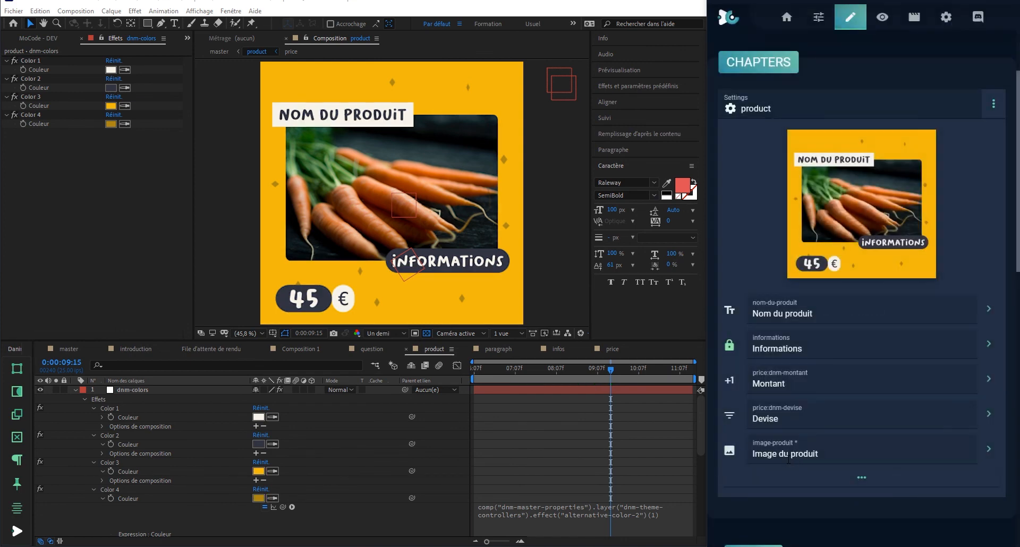
scroll(879, 228, "down", 3)
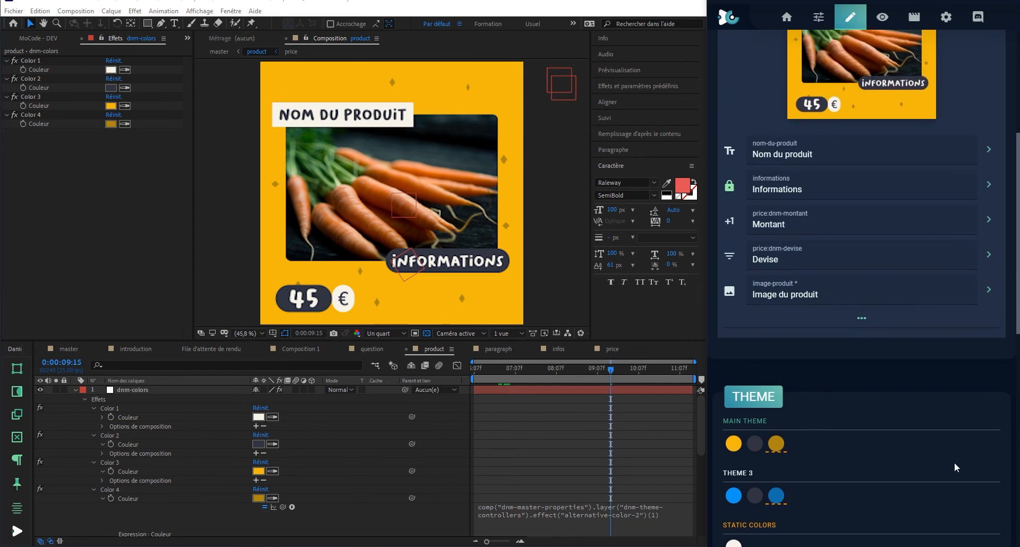
left_click(978, 475)
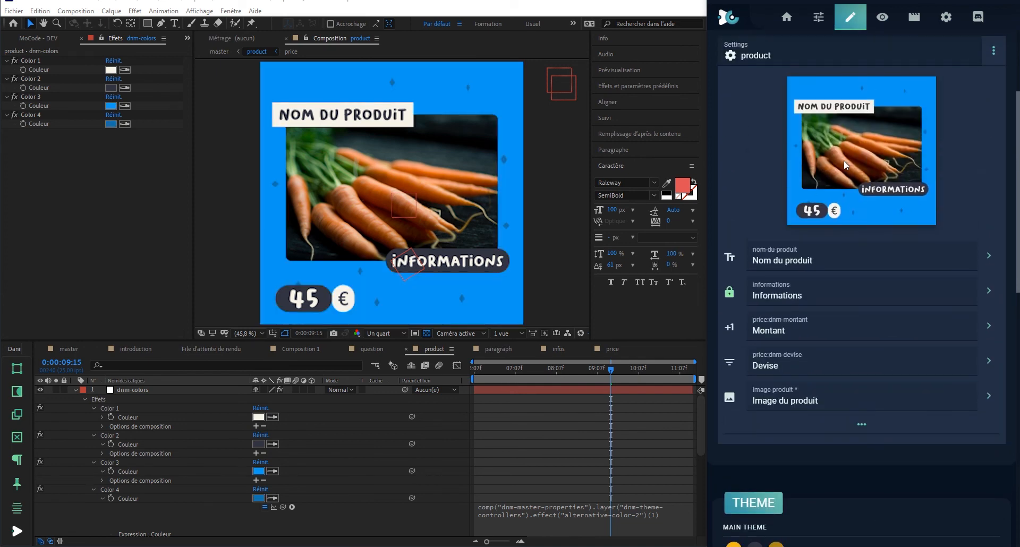
Enlarge the extension window, preview the blue theme in the generation form, and switch the form back to the yellow theme.
double_click(855, 2)
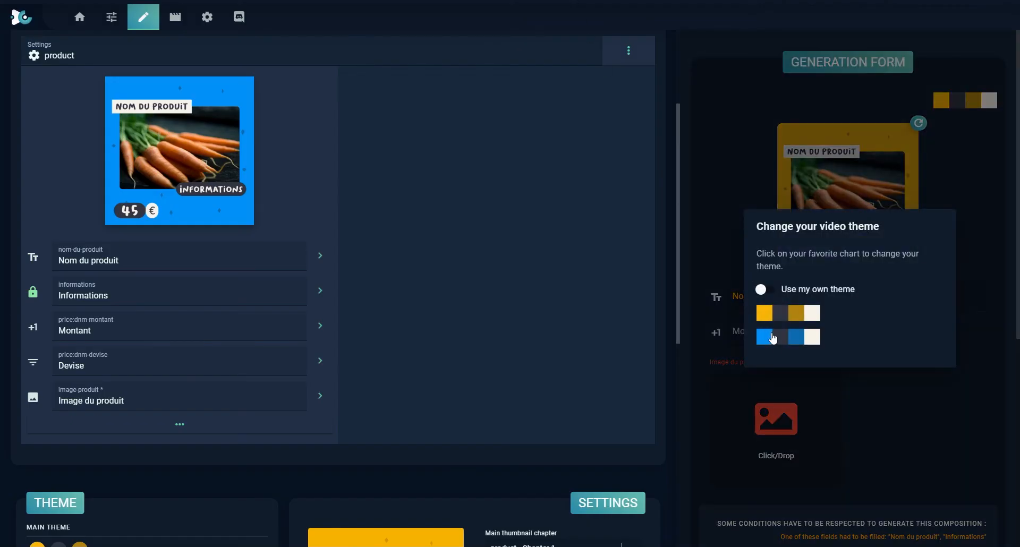
left_click(772, 338)
left_click(981, 107)
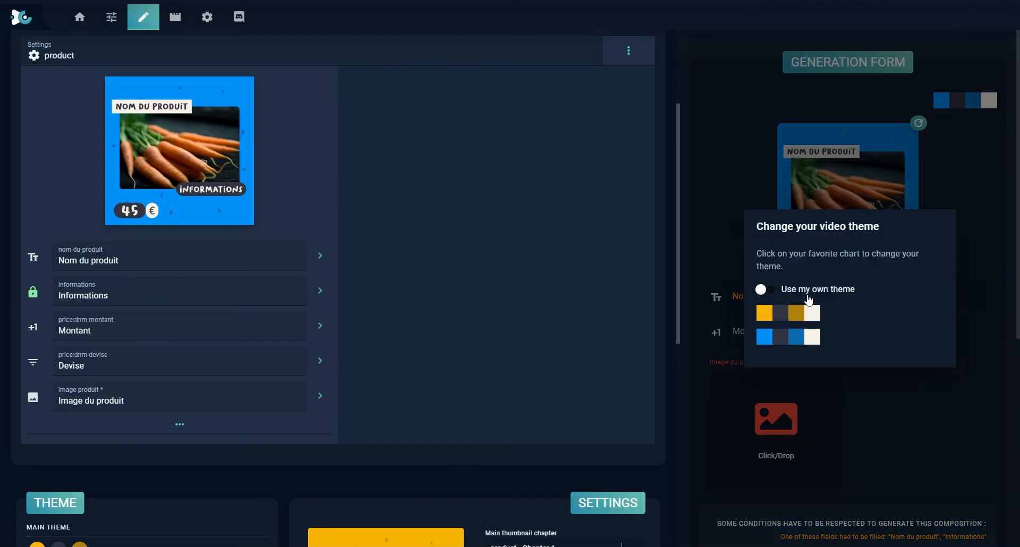
left_click(773, 310)
scroll(747, 248, "down", 3)
scroll(713, 221, "up", 3)
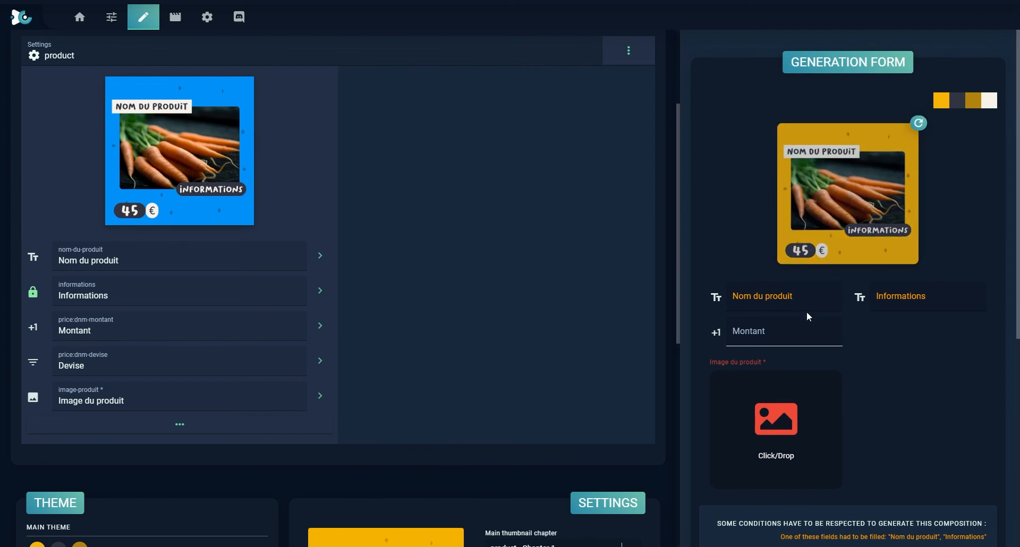
Enable Use my own theme in the generation form and change its yellow primary colour to green.
left_click(987, 100)
left_click(770, 290)
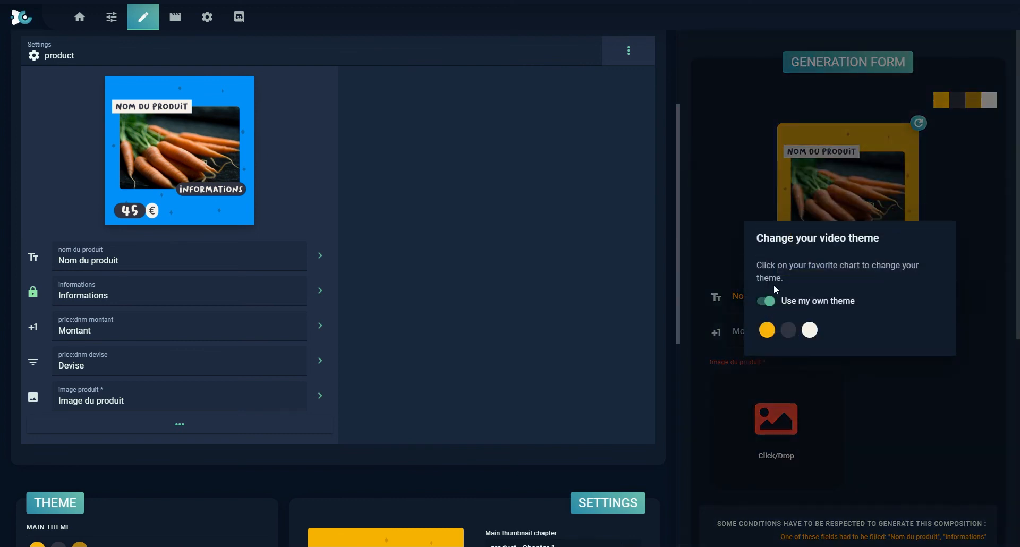
left_click(769, 329)
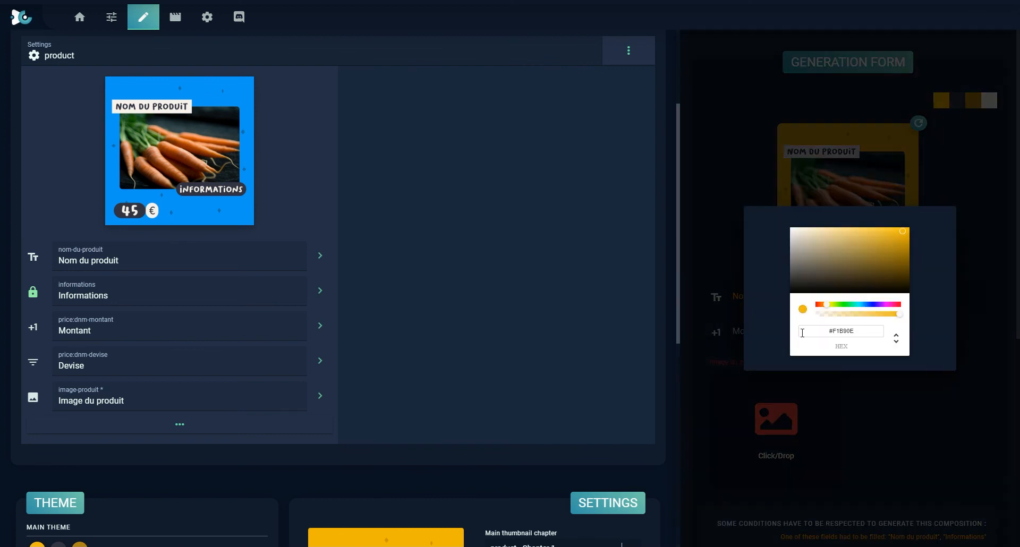
left_click(846, 304)
left_click(881, 235)
left_click_drag(880, 237, 877, 239)
left_click(993, 159)
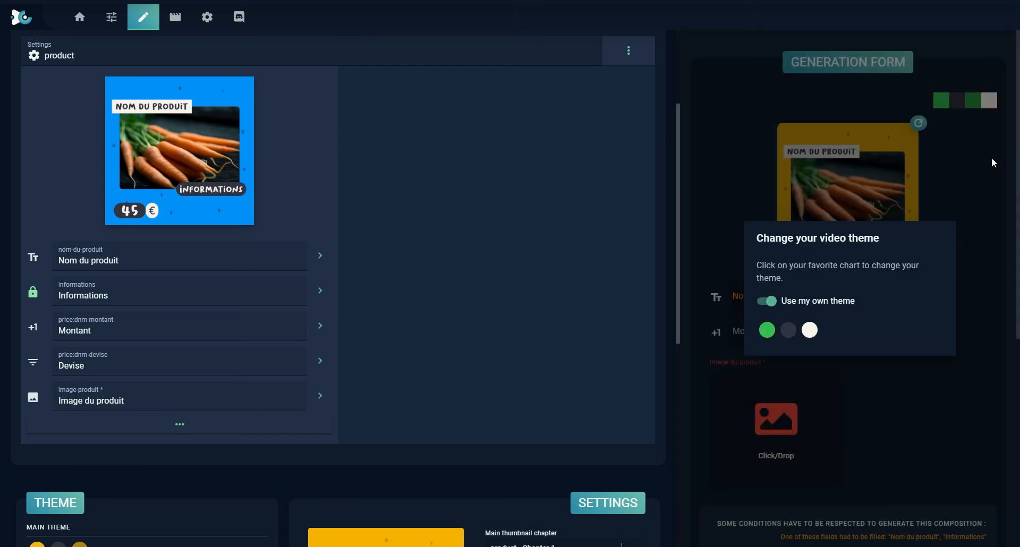
left_click(905, 447)
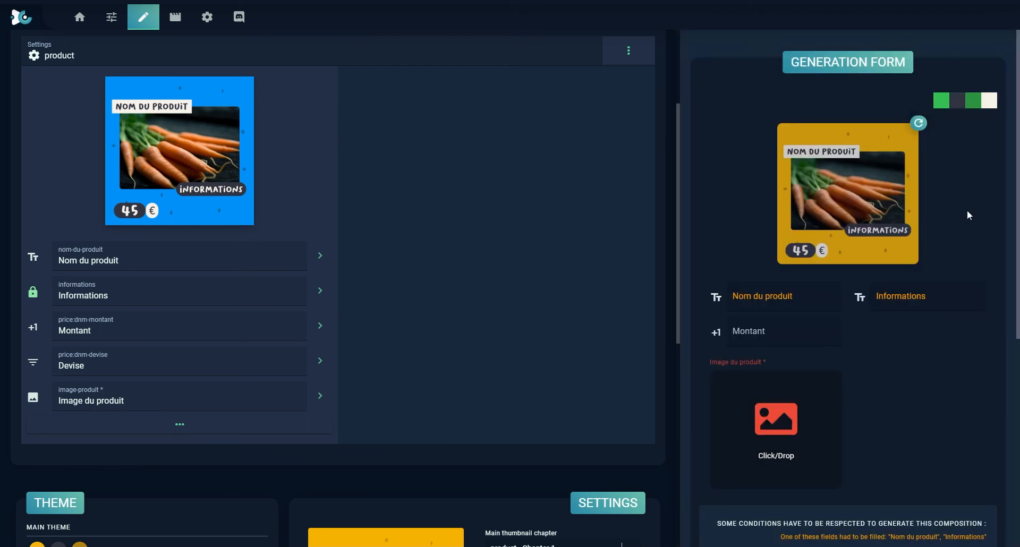
Fill in the generation form with product name Test, information Démo and amount 123, and load 1mxS-Z1P63Q.jpg as the product image.
left_click(816, 284)
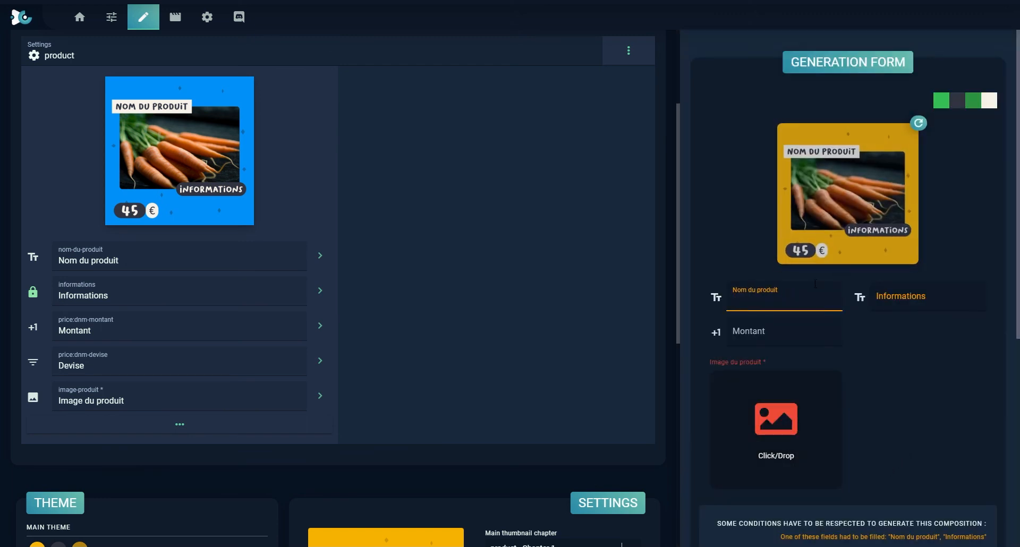
type("Test")
key("Tab")
type("Démo")
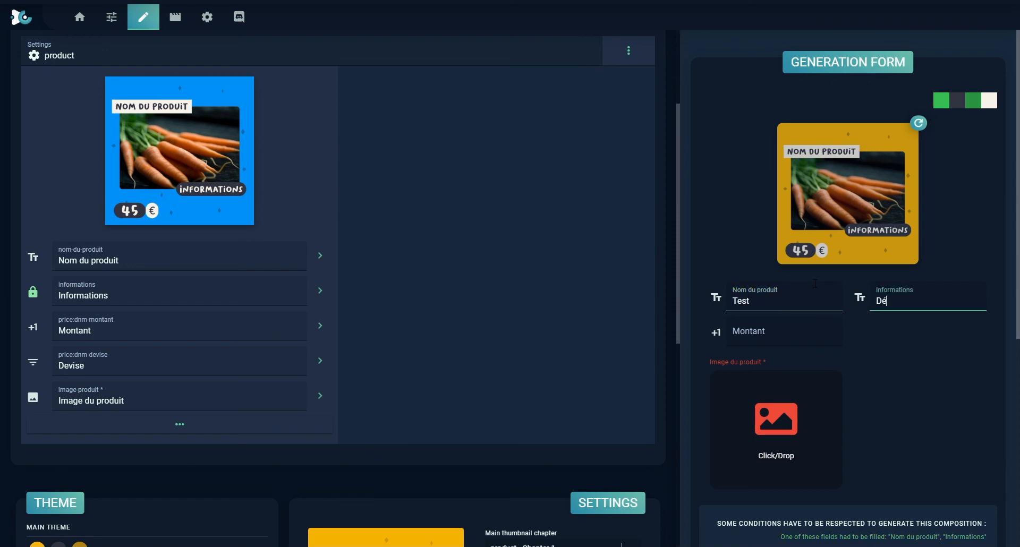
key("Tab")
type("123")
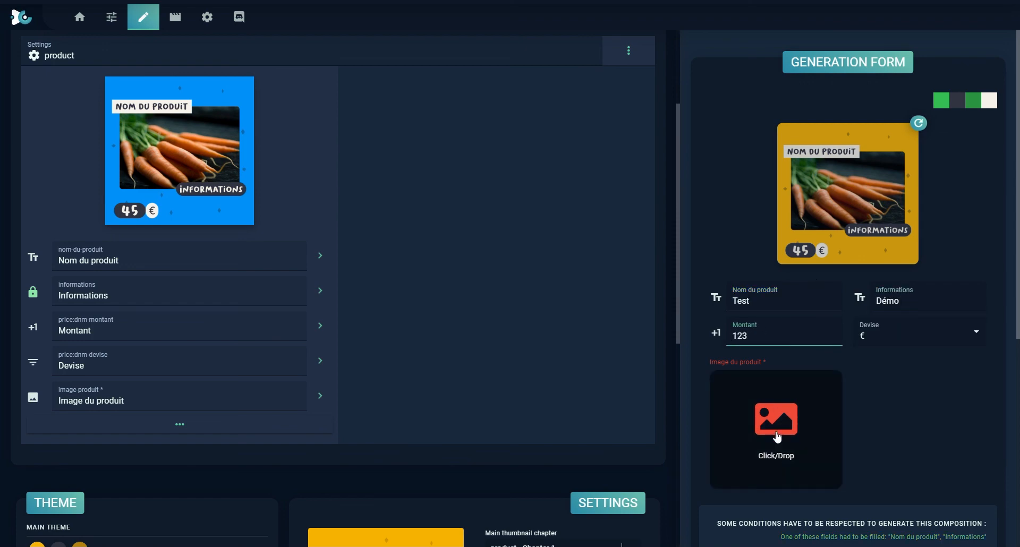
left_click(542, 414)
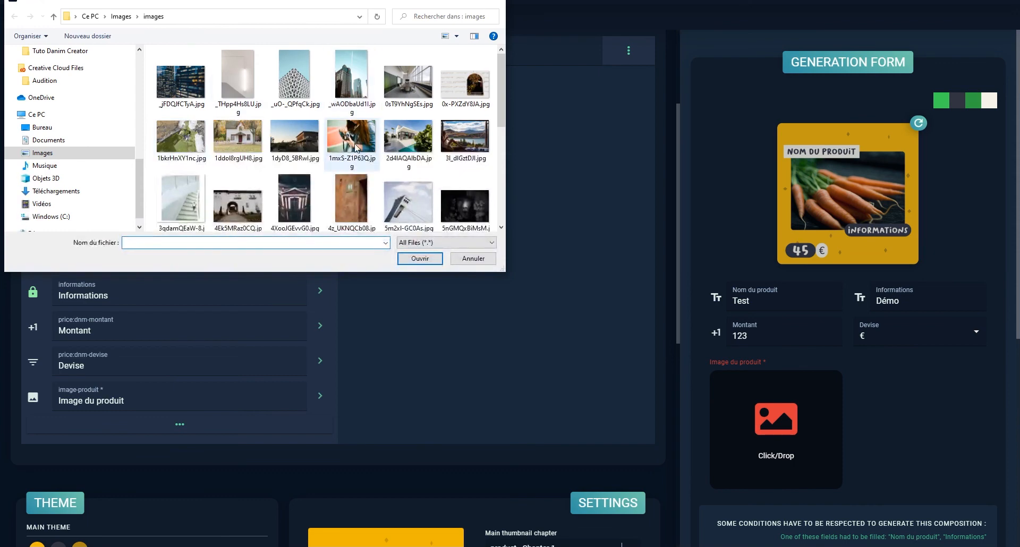
double_click(353, 144)
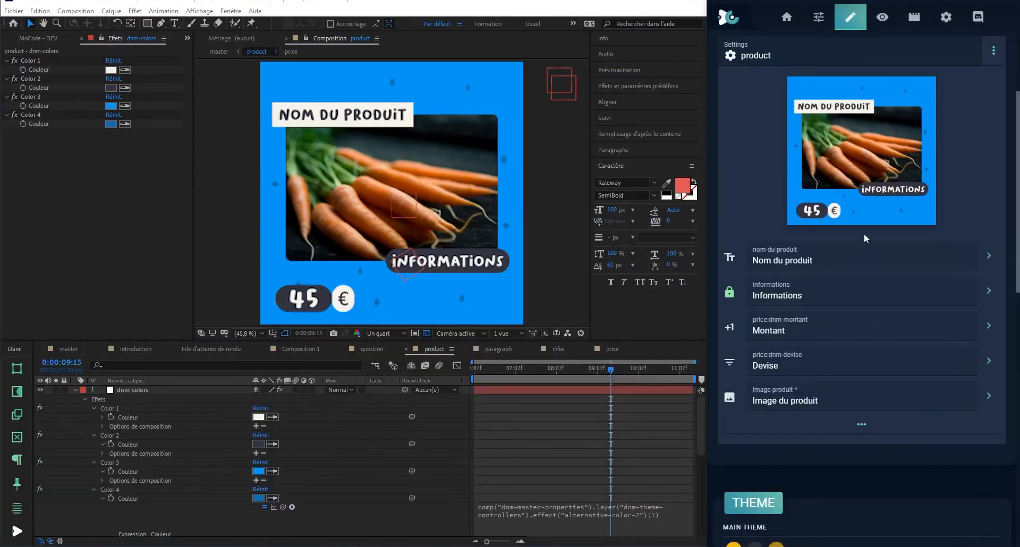
Export the themes from the theme module to the Template-Question-tuto folder as theme-tuto.theme.json.
scroll(864, 234, "up", 3)
left_click(818, 17)
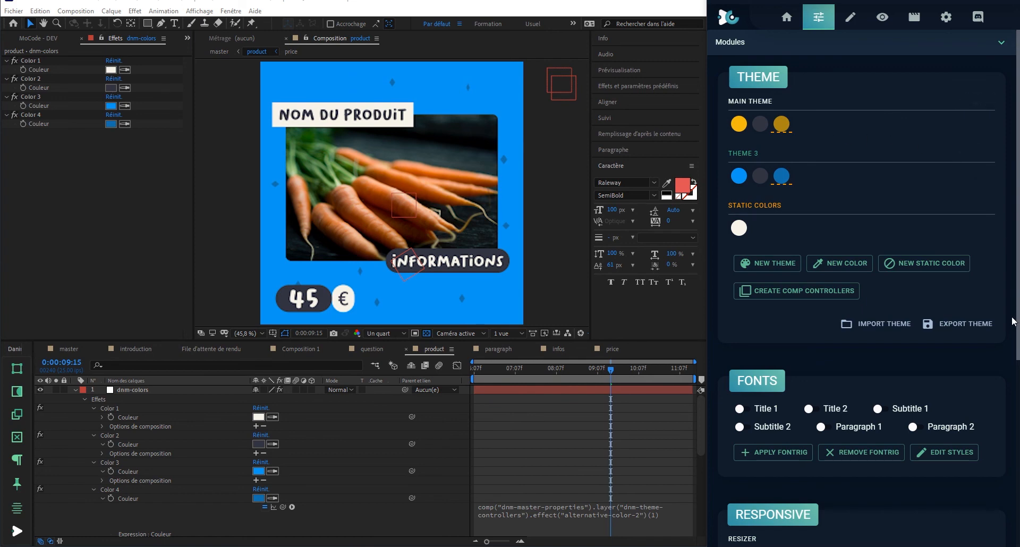
left_click(973, 328)
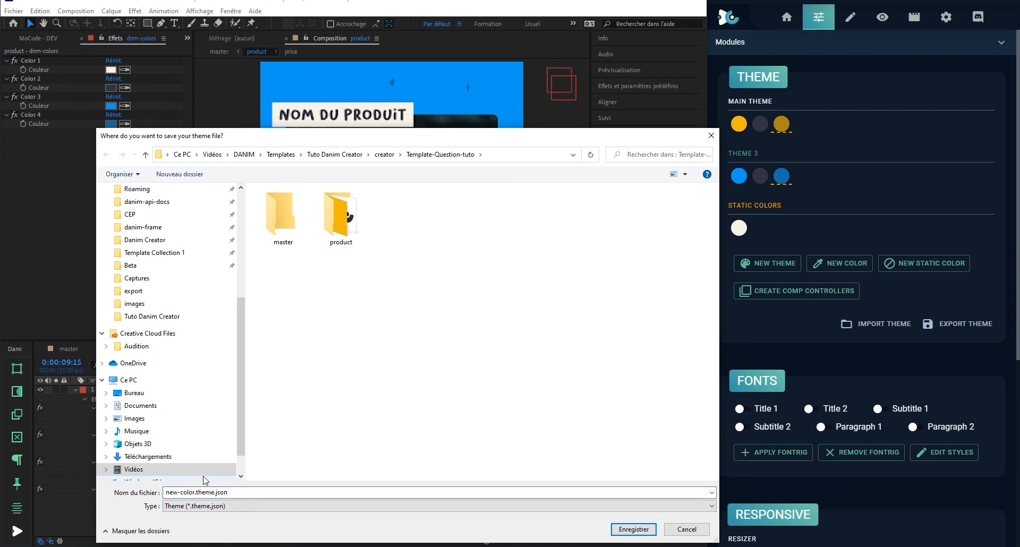
left_click(196, 493)
left_click_drag(197, 491, 120, 492)
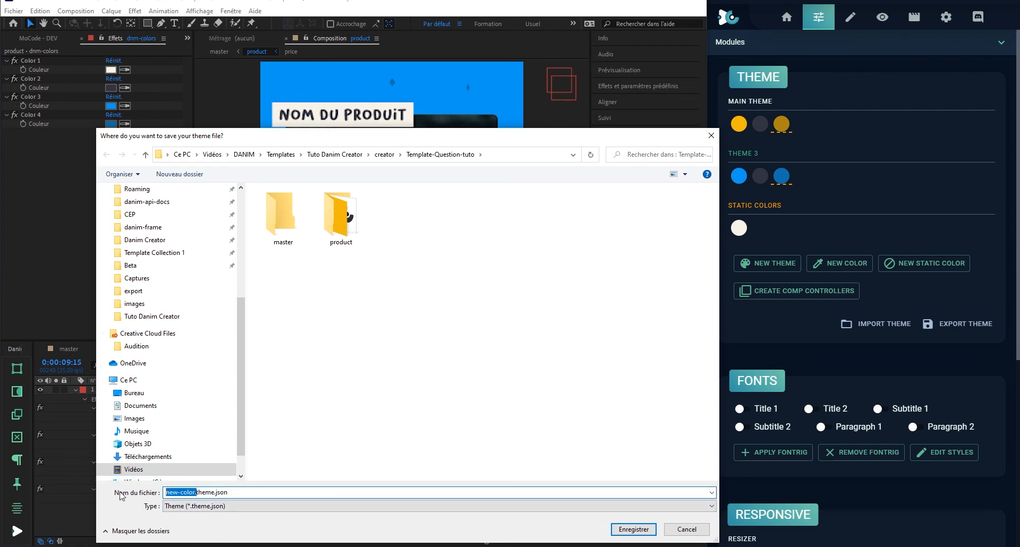
left_click(194, 492)
left_click_drag(194, 492, 164, 492)
type("theme-tuto")
key("Return")
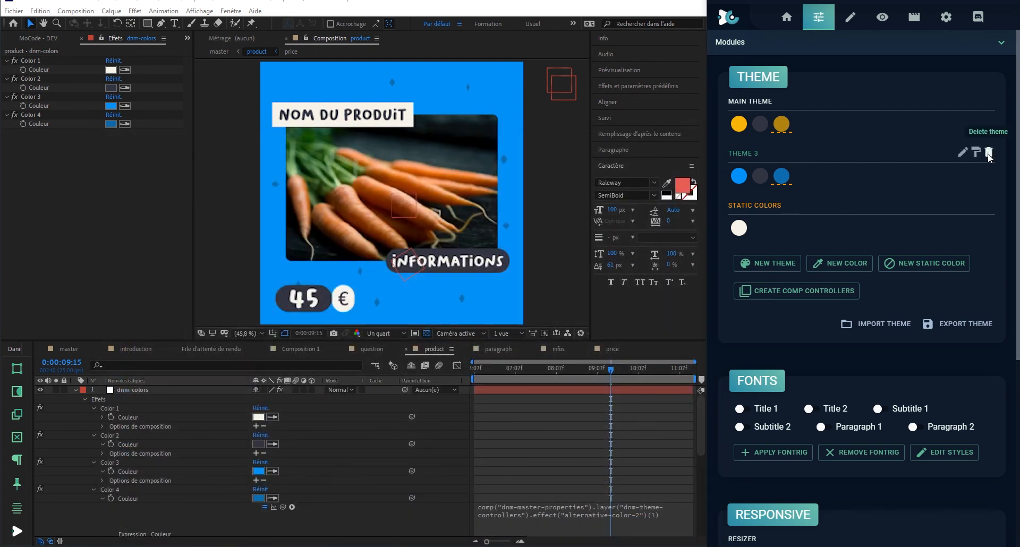
Delete Theme 3, the main theme and the remaining static colour from the theme module.
left_click(990, 154)
left_click(939, 299)
left_click(990, 101)
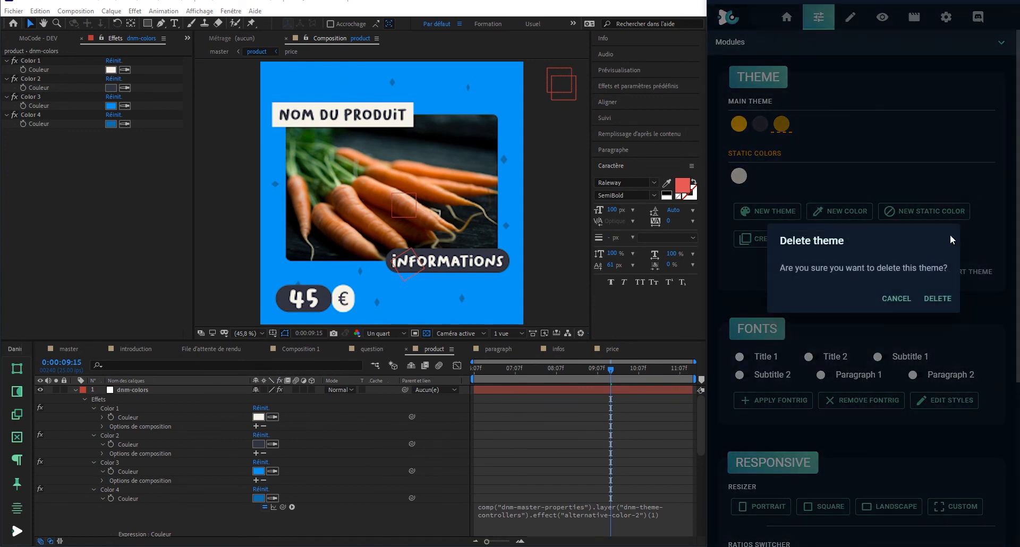
left_click(942, 301)
right_click(739, 150)
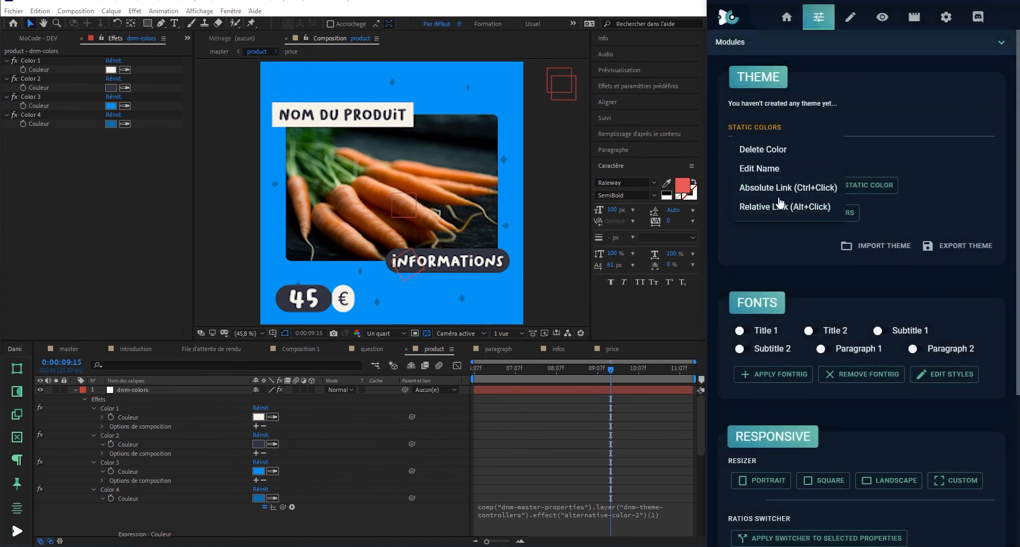
left_click(776, 151)
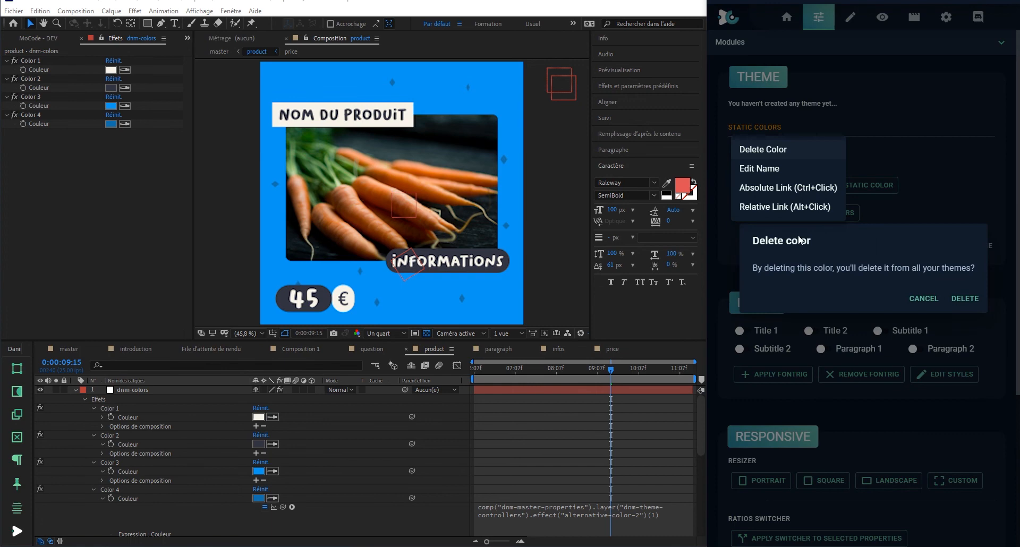
left_click(965, 300)
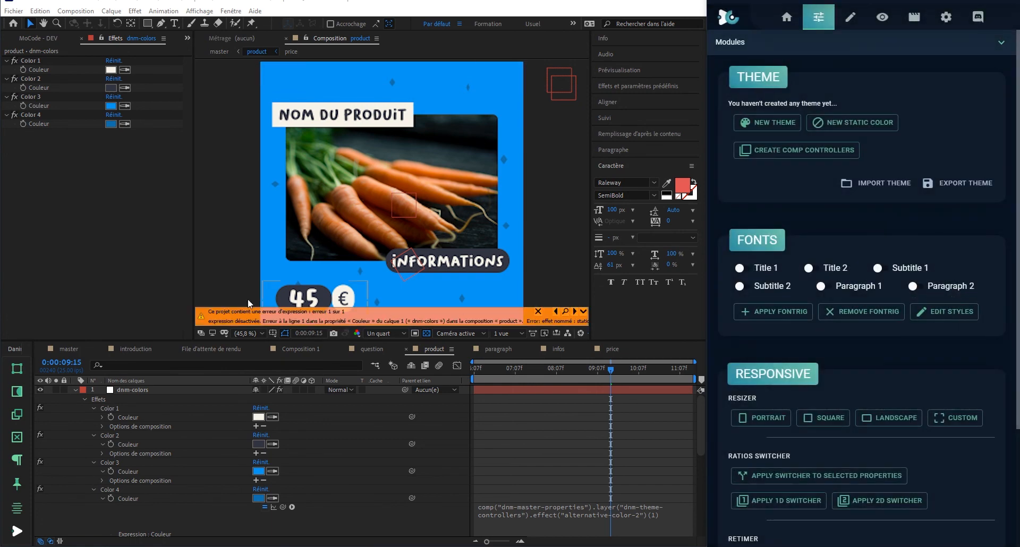
Import theme-tuto.theme.json from the Template-Question-tuto folder into the theme module, replacing the active configuration.
left_click(883, 181)
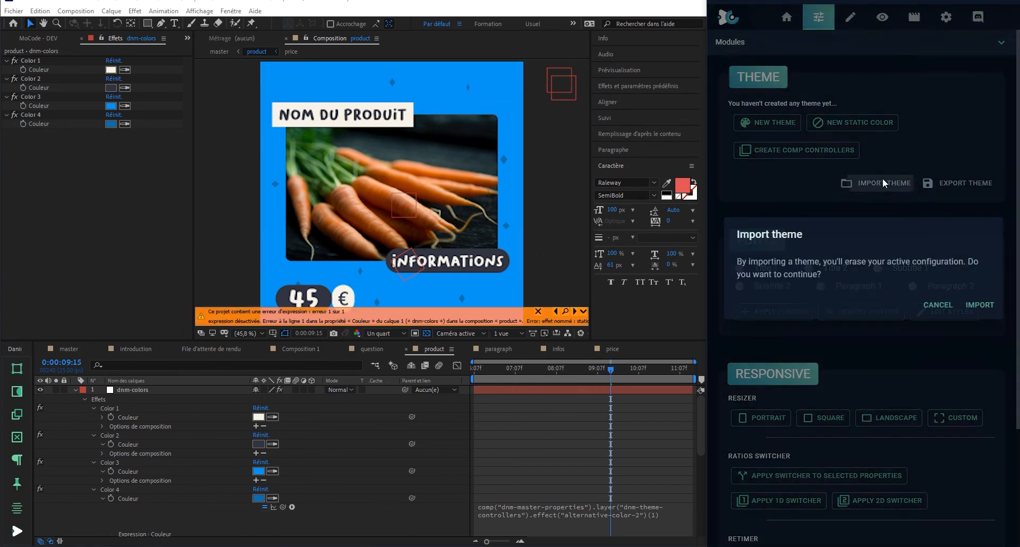
left_click(982, 304)
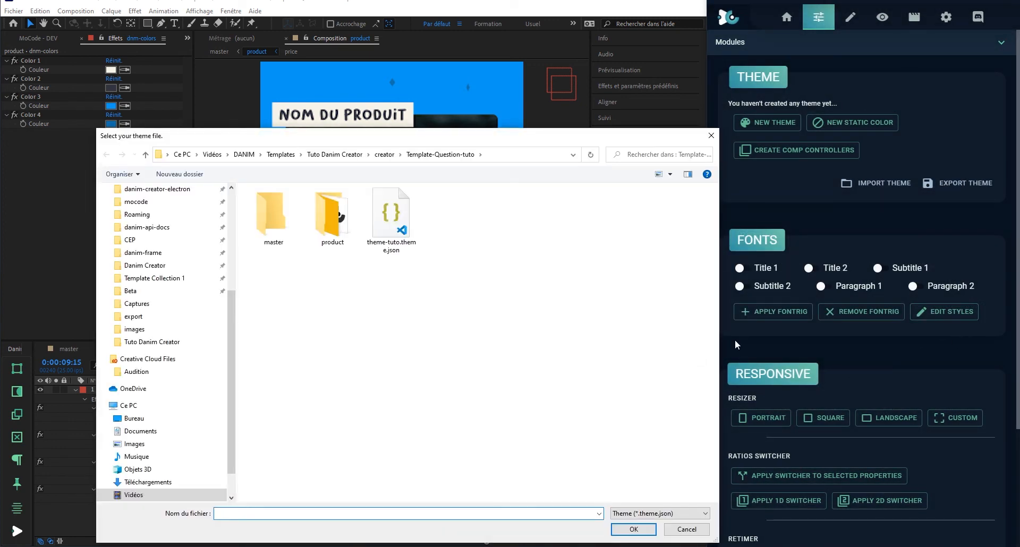
double_click(391, 216)
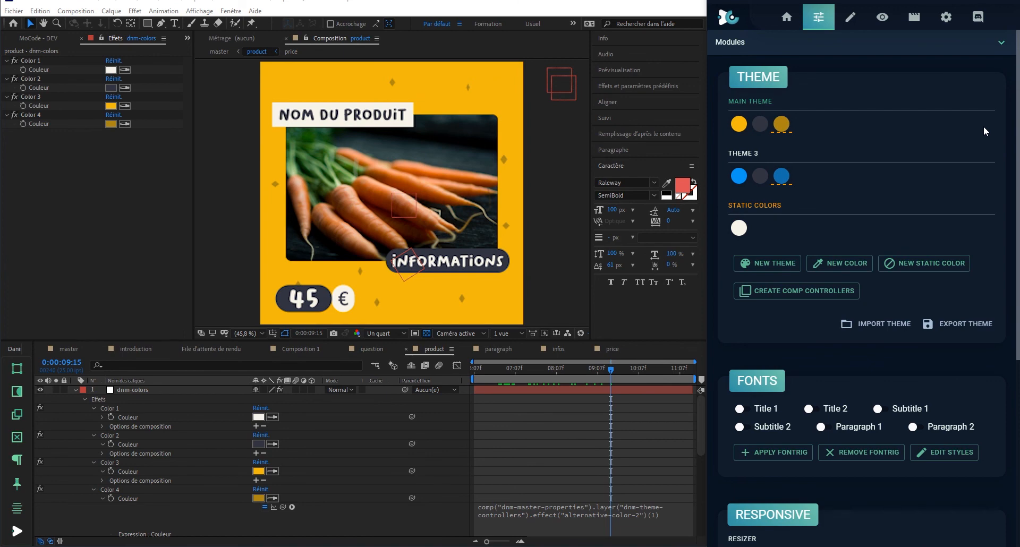
scroll(984, 125, "down", 3)
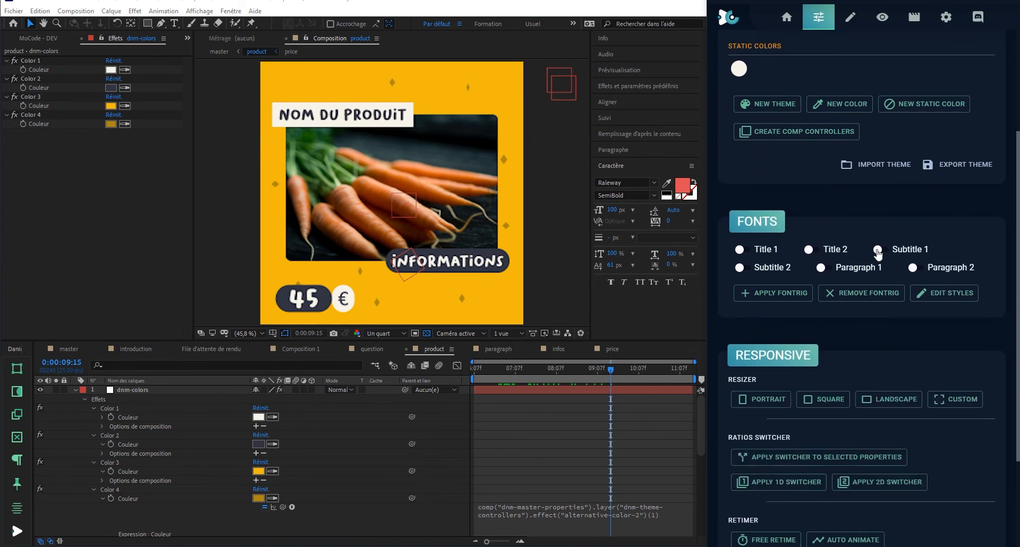